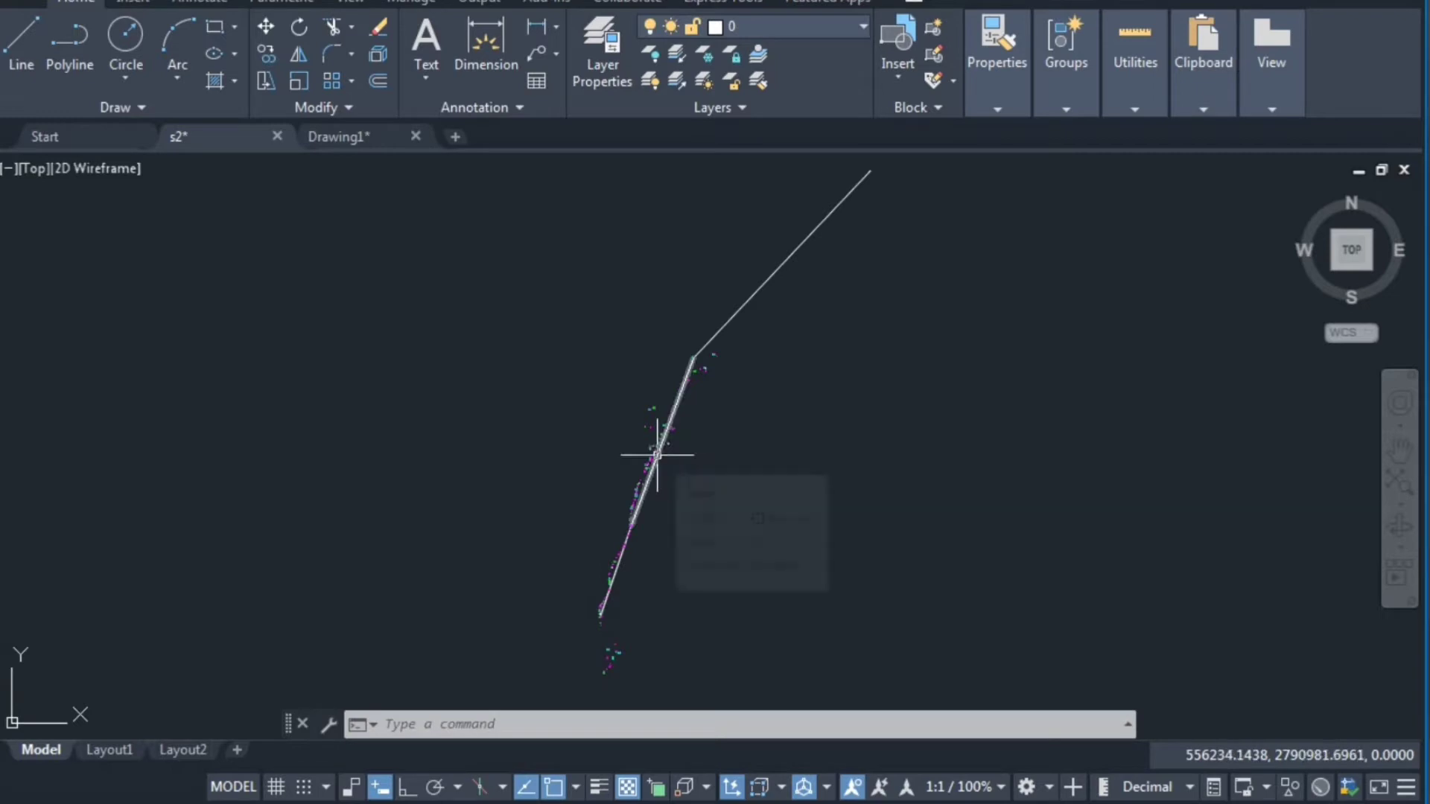
# Zoom and pan along the existing route line to inspect its bends and tower labels.
pyautogui.scroll(3, 671, 454)
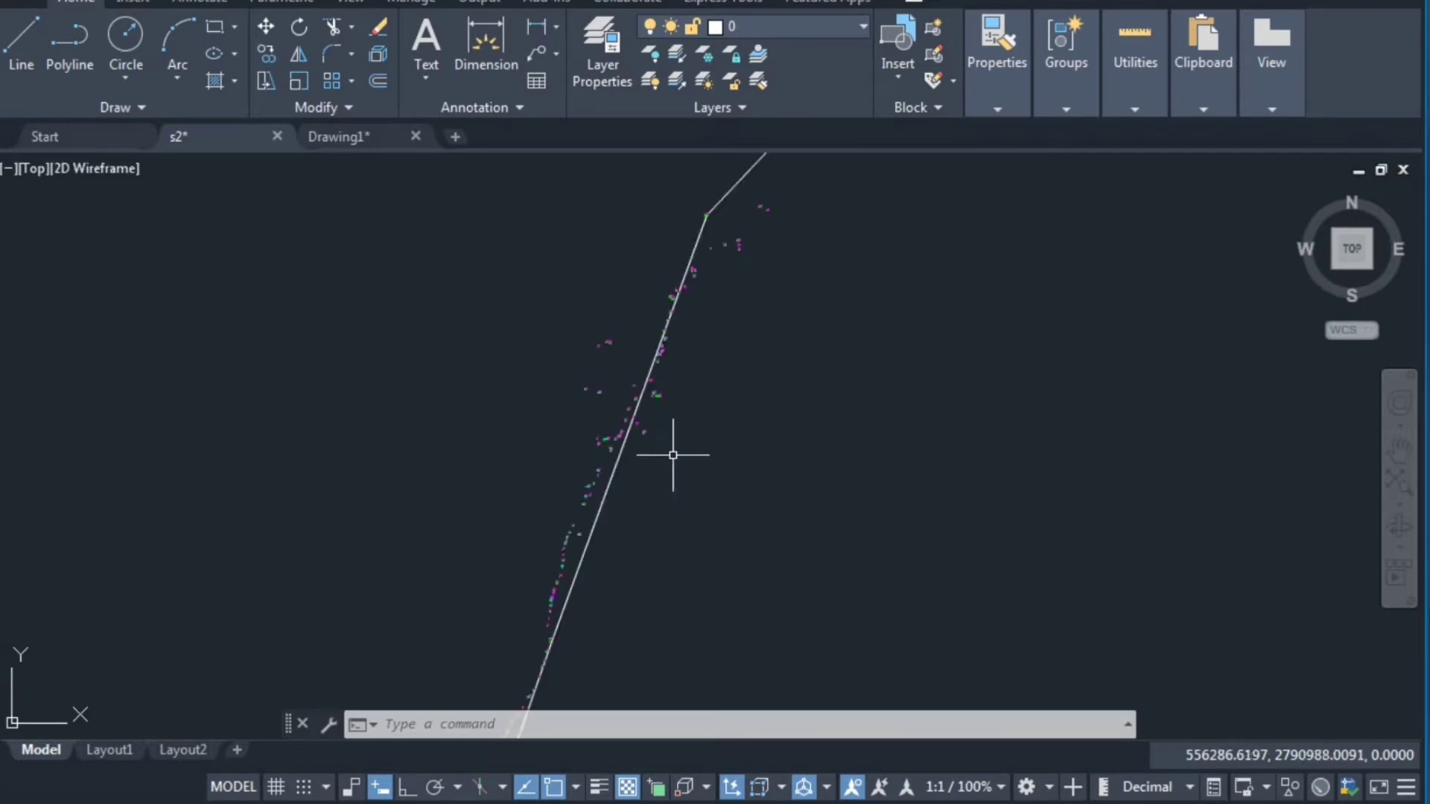
pyautogui.scroll(-3, 673, 454)
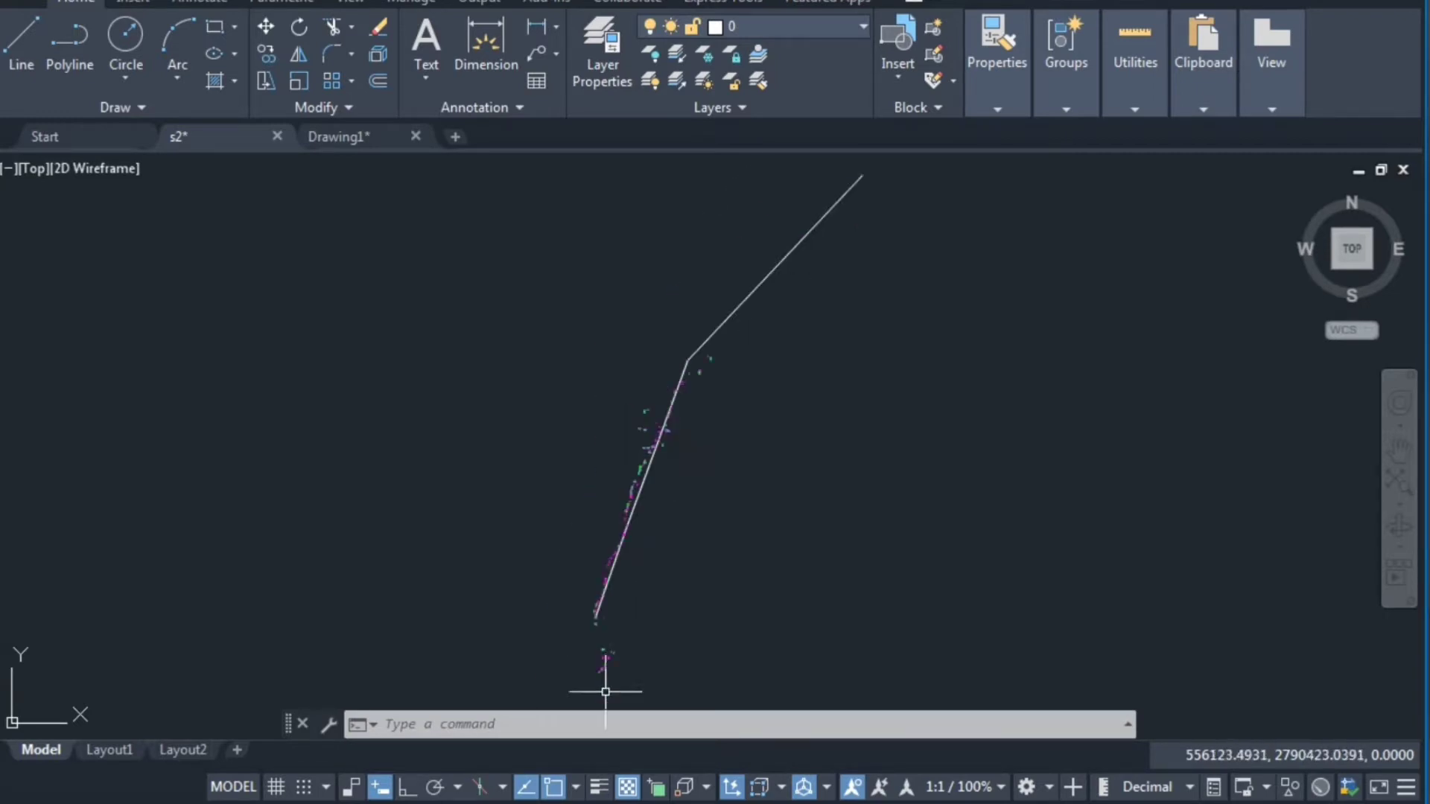
pyautogui.scroll(2, 598, 688)
pyautogui.scroll(-1, 600, 681)
pyautogui.scroll(-2, 692, 452)
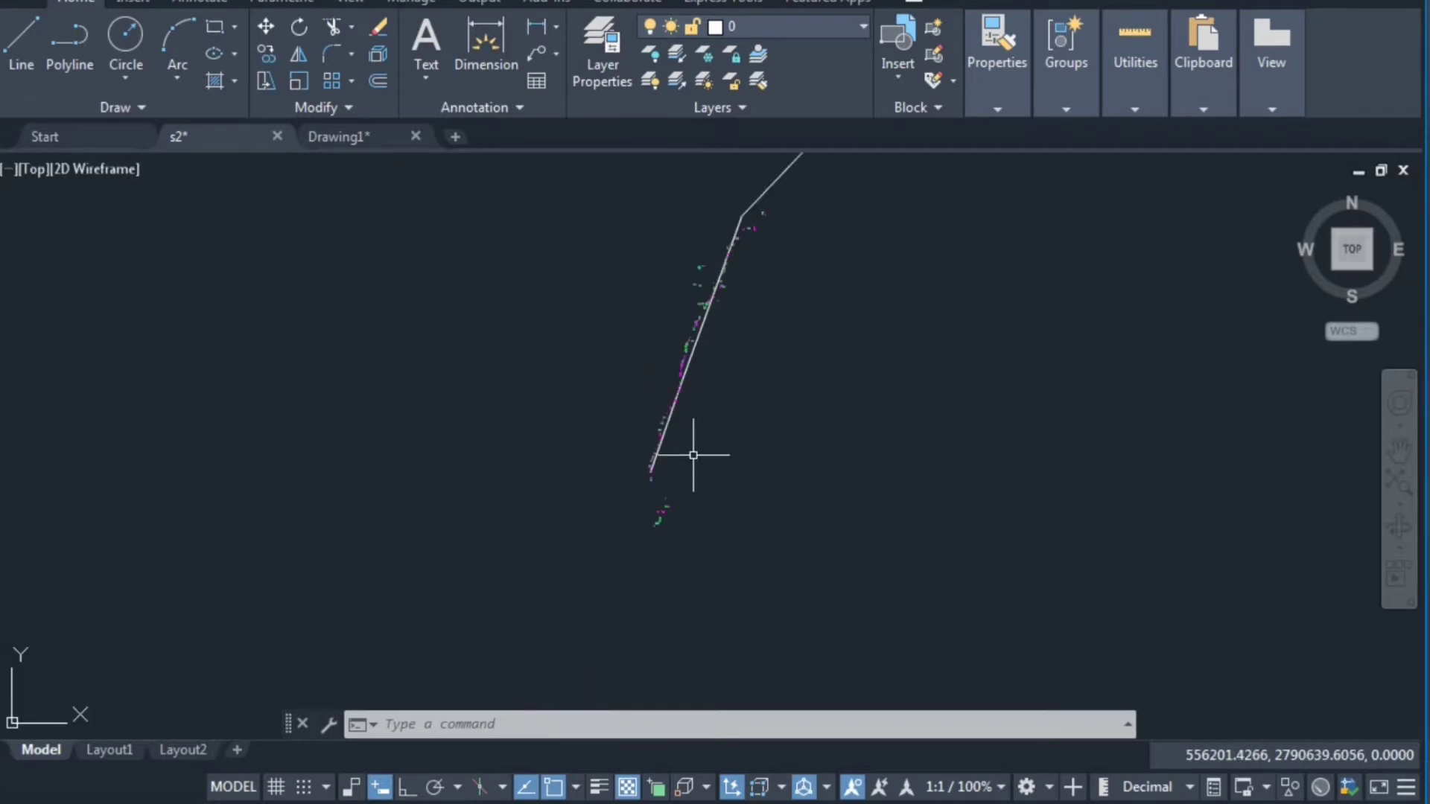
pyautogui.scroll(-3, 756, 323)
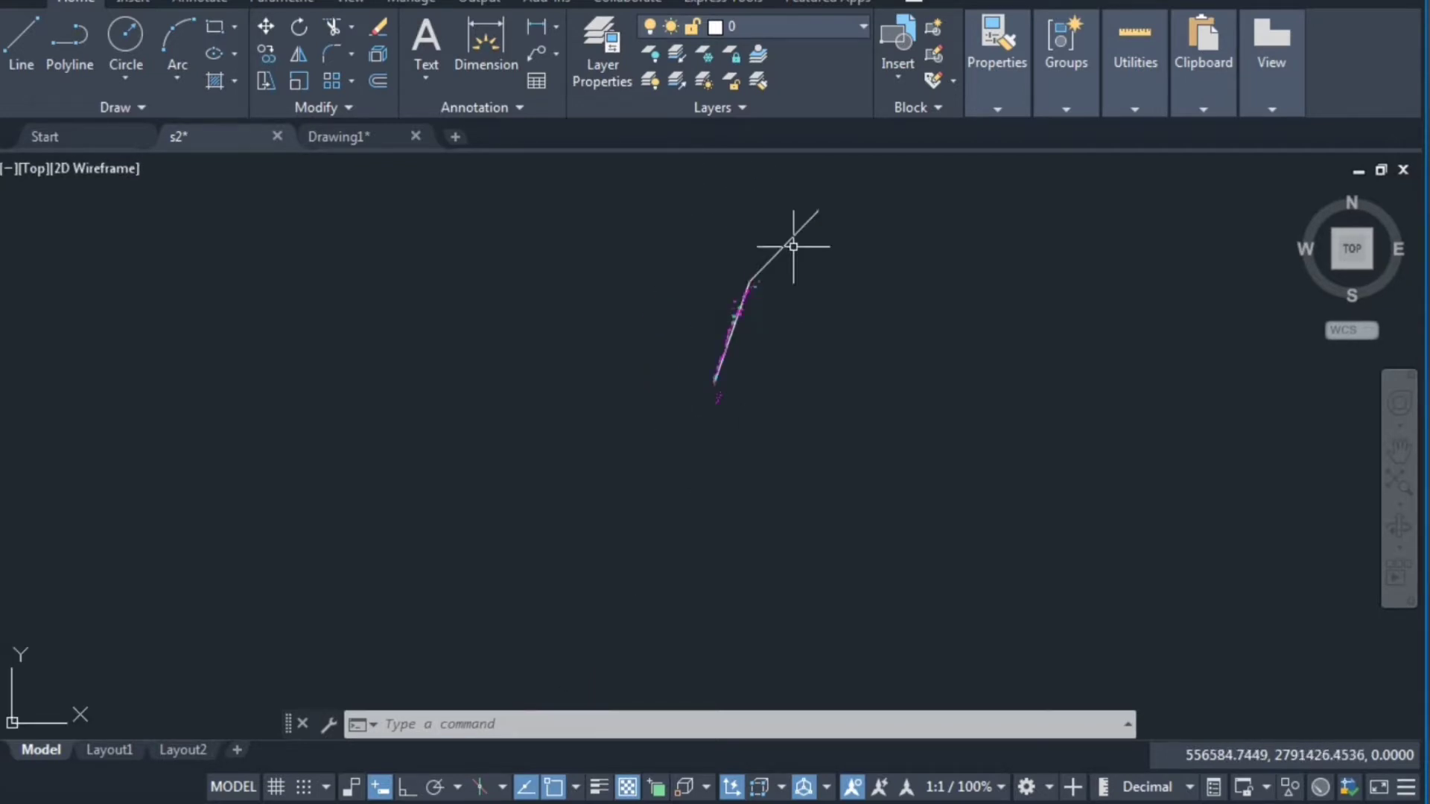
pyautogui.scroll(3, 759, 287)
pyautogui.scroll(2, 760, 286)
pyautogui.scroll(-3, 750, 303)
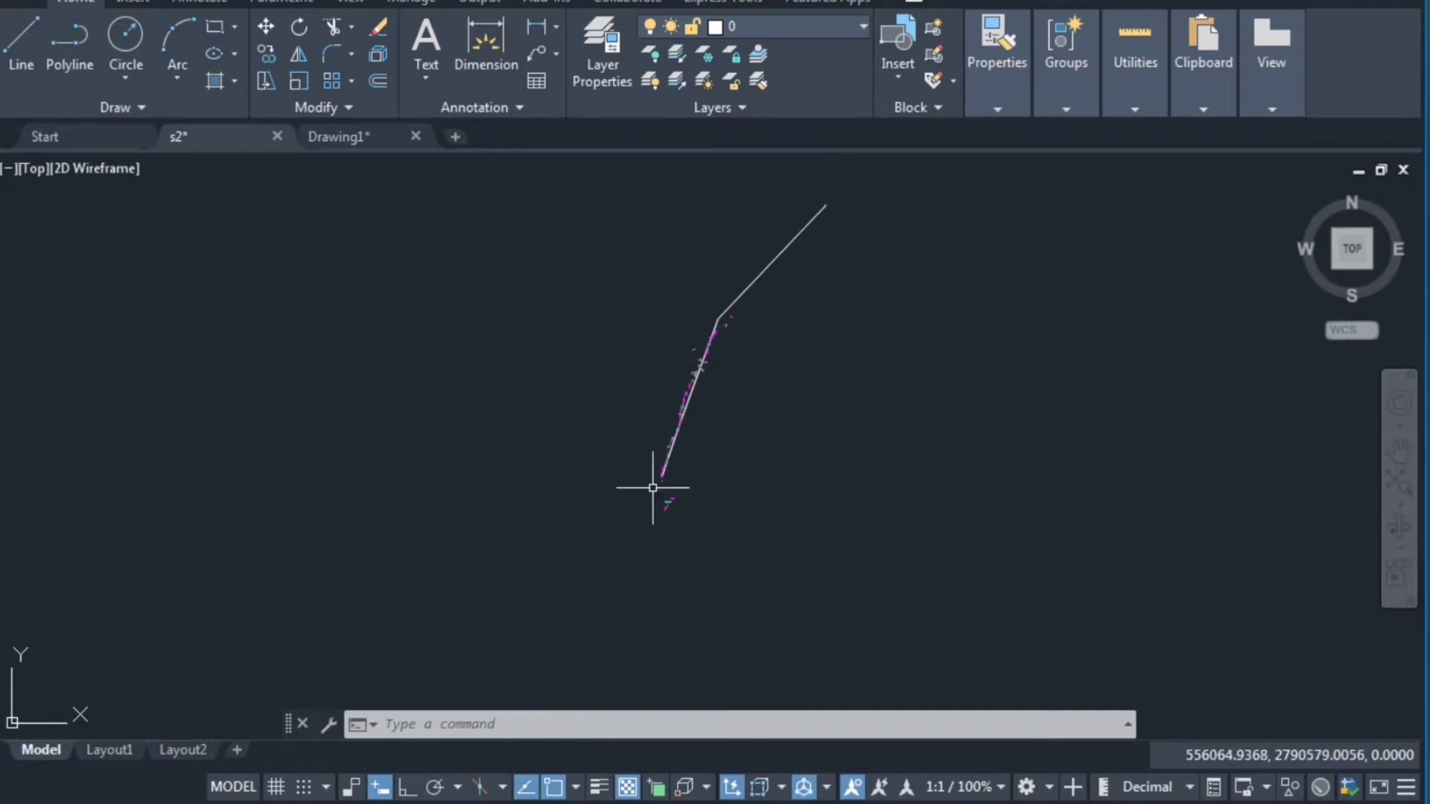
pyautogui.scroll(2, 664, 473)
pyautogui.scroll(4, 665, 475)
pyautogui.moveTo(665, 475); pyautogui.dragTo(589, 514, button='middle')
pyautogui.scroll(3, 450, 600)
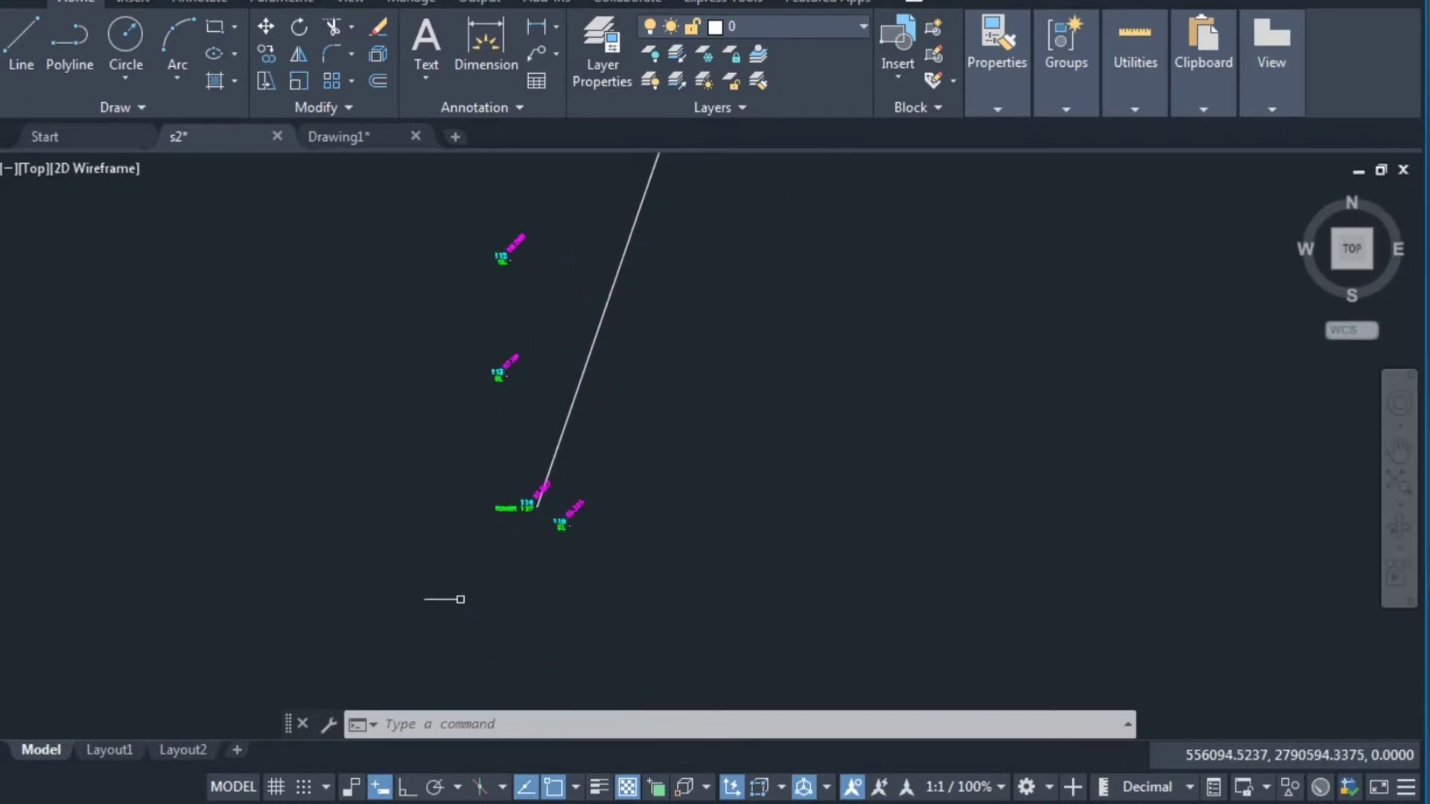
pyautogui.scroll(3, 462, 588)
pyautogui.scroll(-2, 636, 413)
pyautogui.scroll(-2, 637, 413)
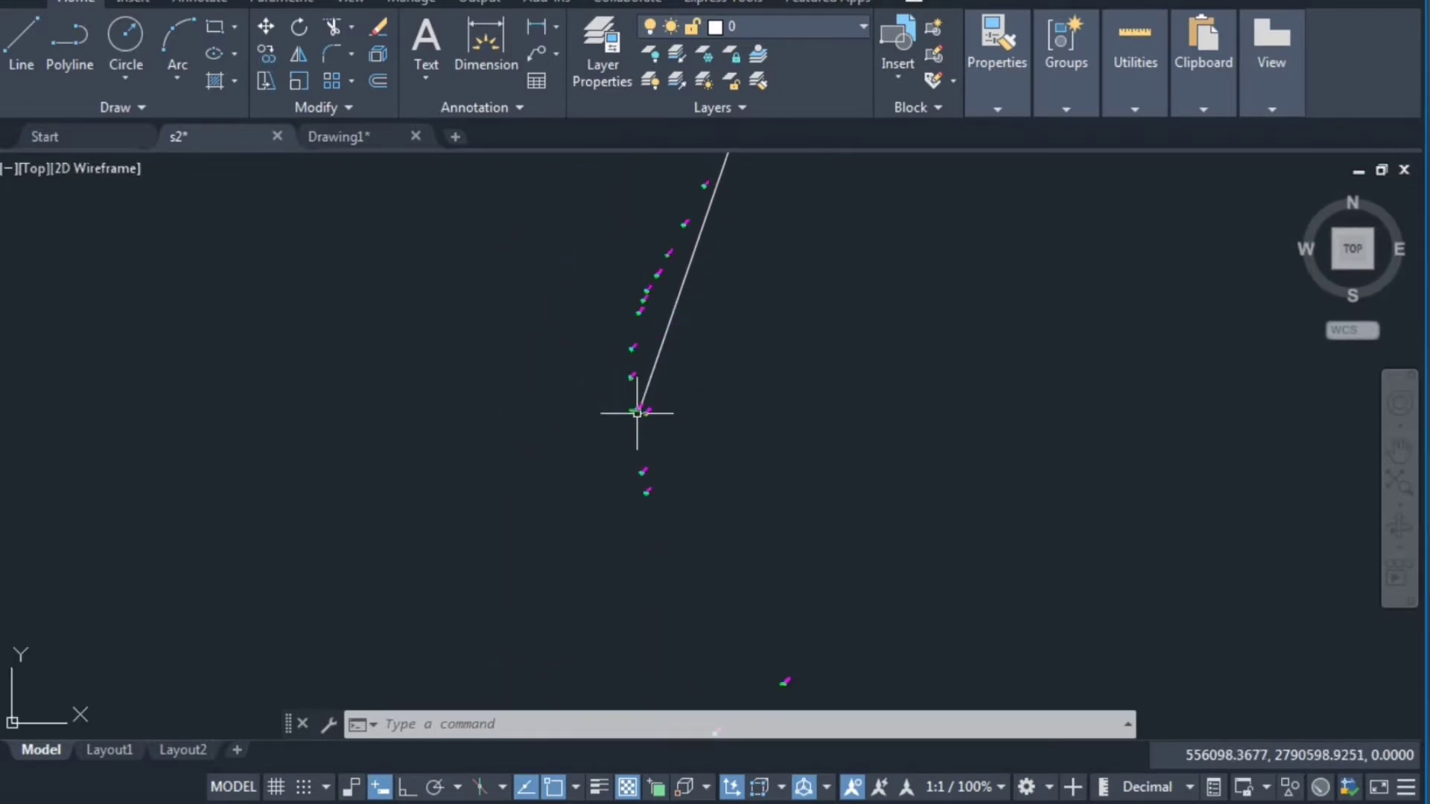
pyautogui.scroll(-2, 639, 409)
pyautogui.moveTo(786, 282)
pyautogui.mouseDown(button='middle')
pyautogui.moveTo(834, 329)
pyautogui.moveTo(770, 568)
pyautogui.moveTo(778, 644)
pyautogui.mouseUp(button='middle')
pyautogui.scroll(3, 775, 257)
pyautogui.scroll(2, 778, 257)
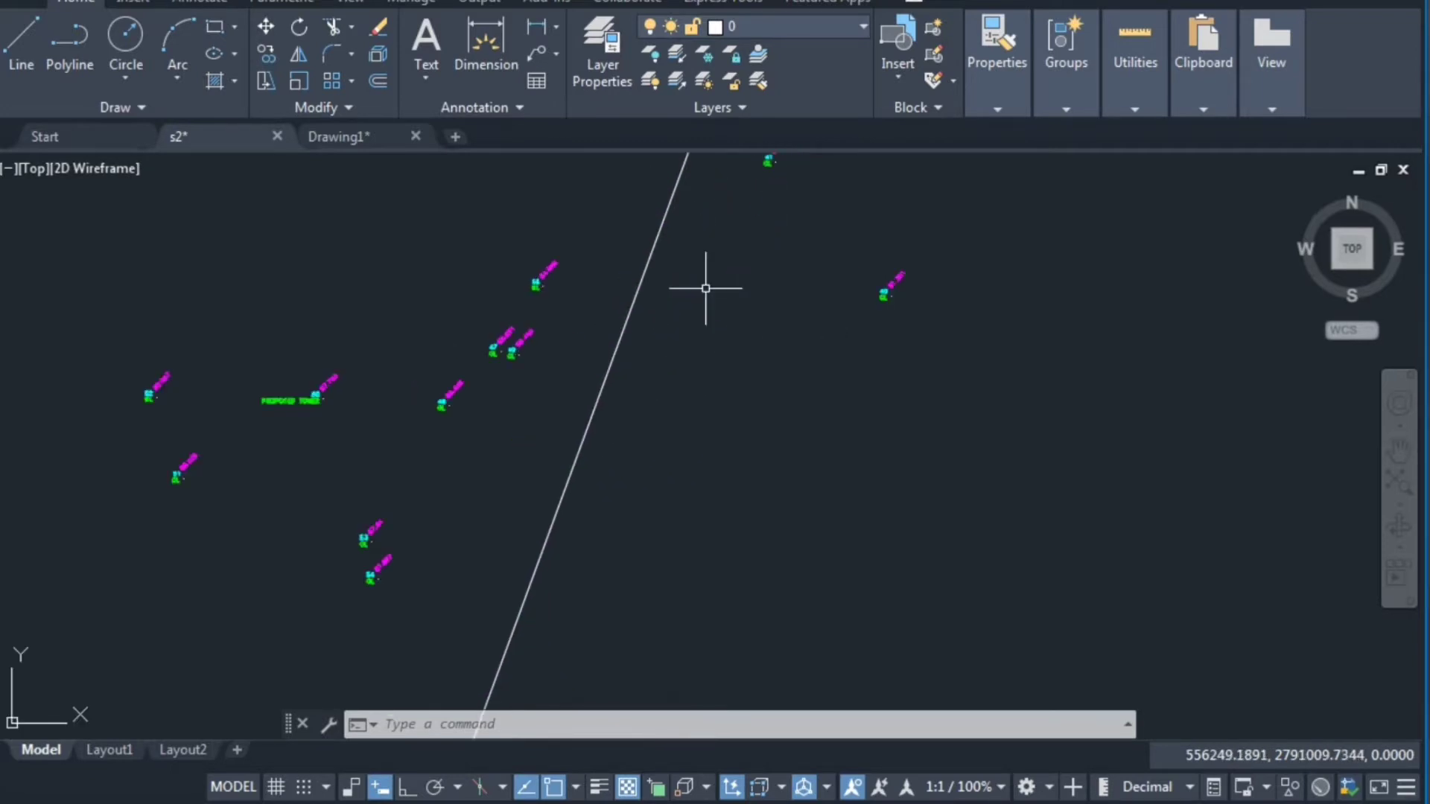
pyautogui.scroll(-5, 298, 396)
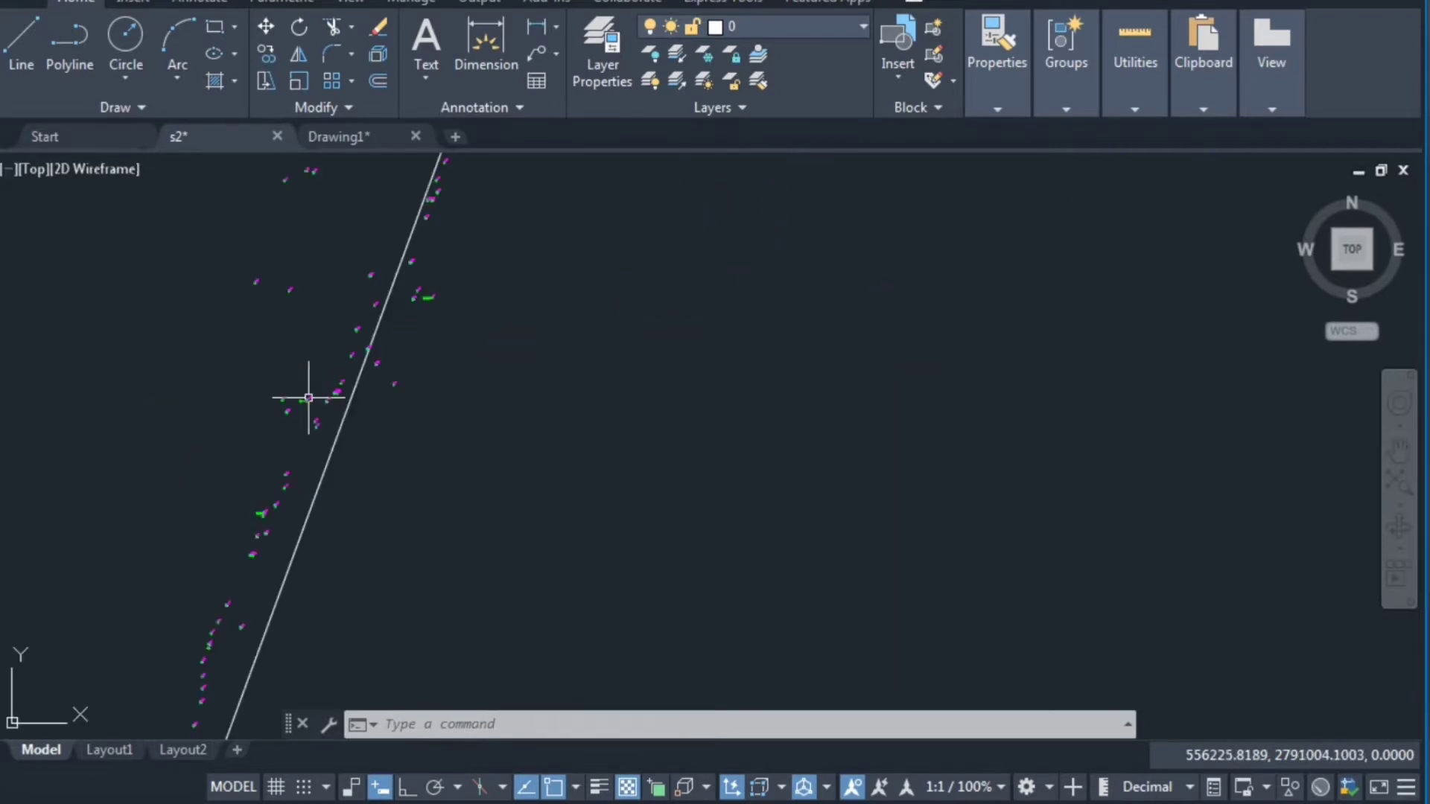
pyautogui.scroll(2, 421, 302)
pyautogui.scroll(2, 424, 297)
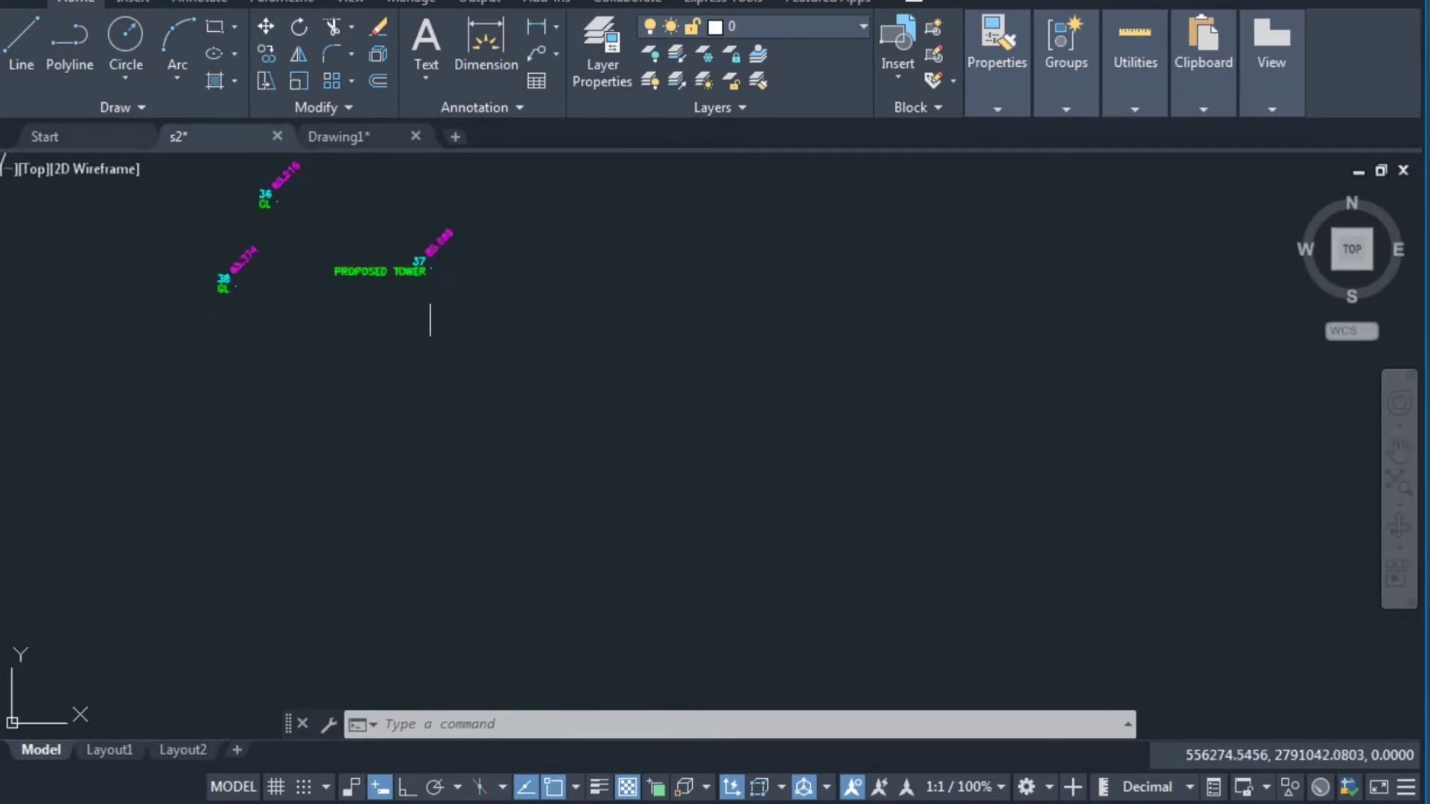
pyautogui.scroll(1, 428, 298)
pyautogui.scroll(-1, 430, 301)
pyautogui.scroll(-2, 436, 308)
pyautogui.scroll(-3, 439, 309)
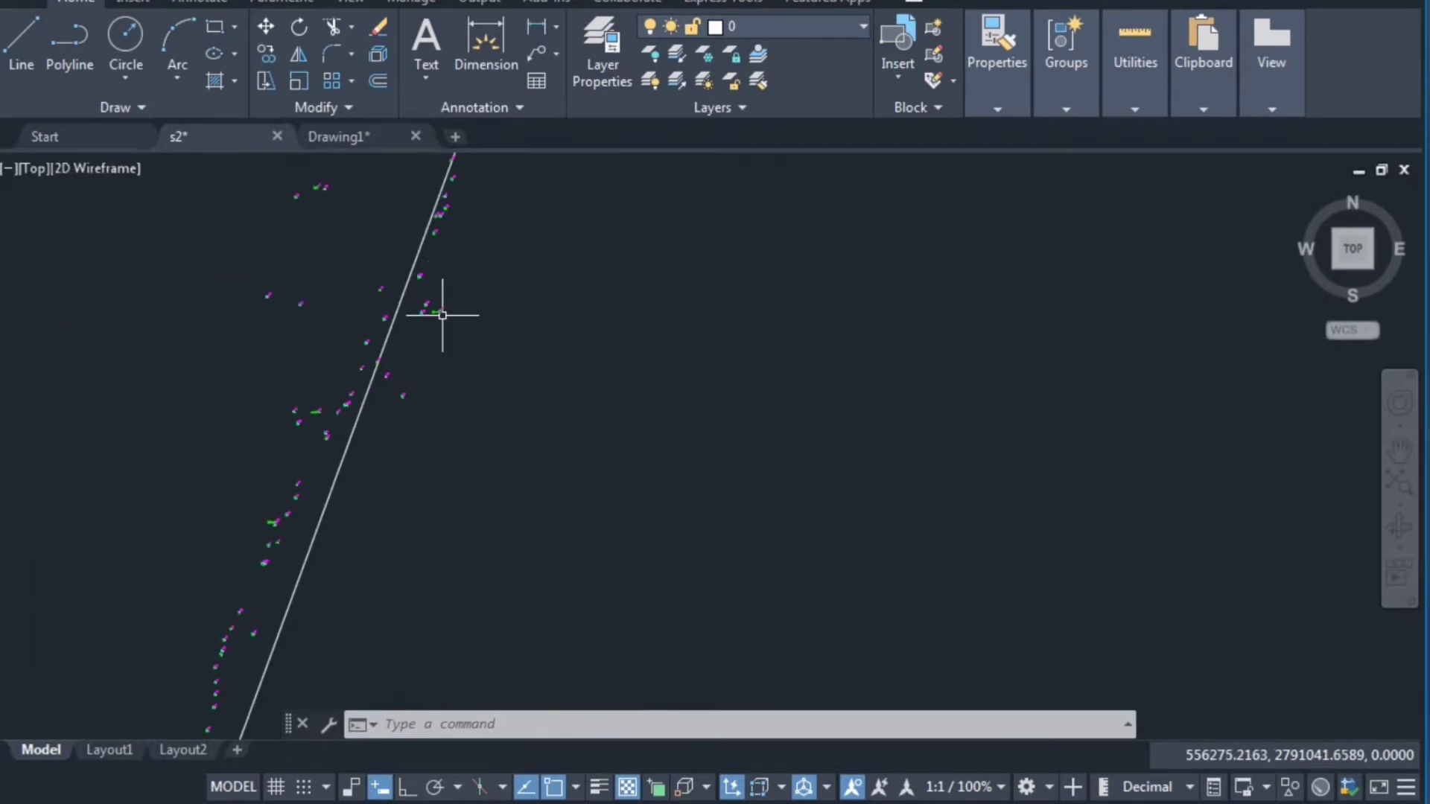
pyautogui.scroll(-1, 439, 310)
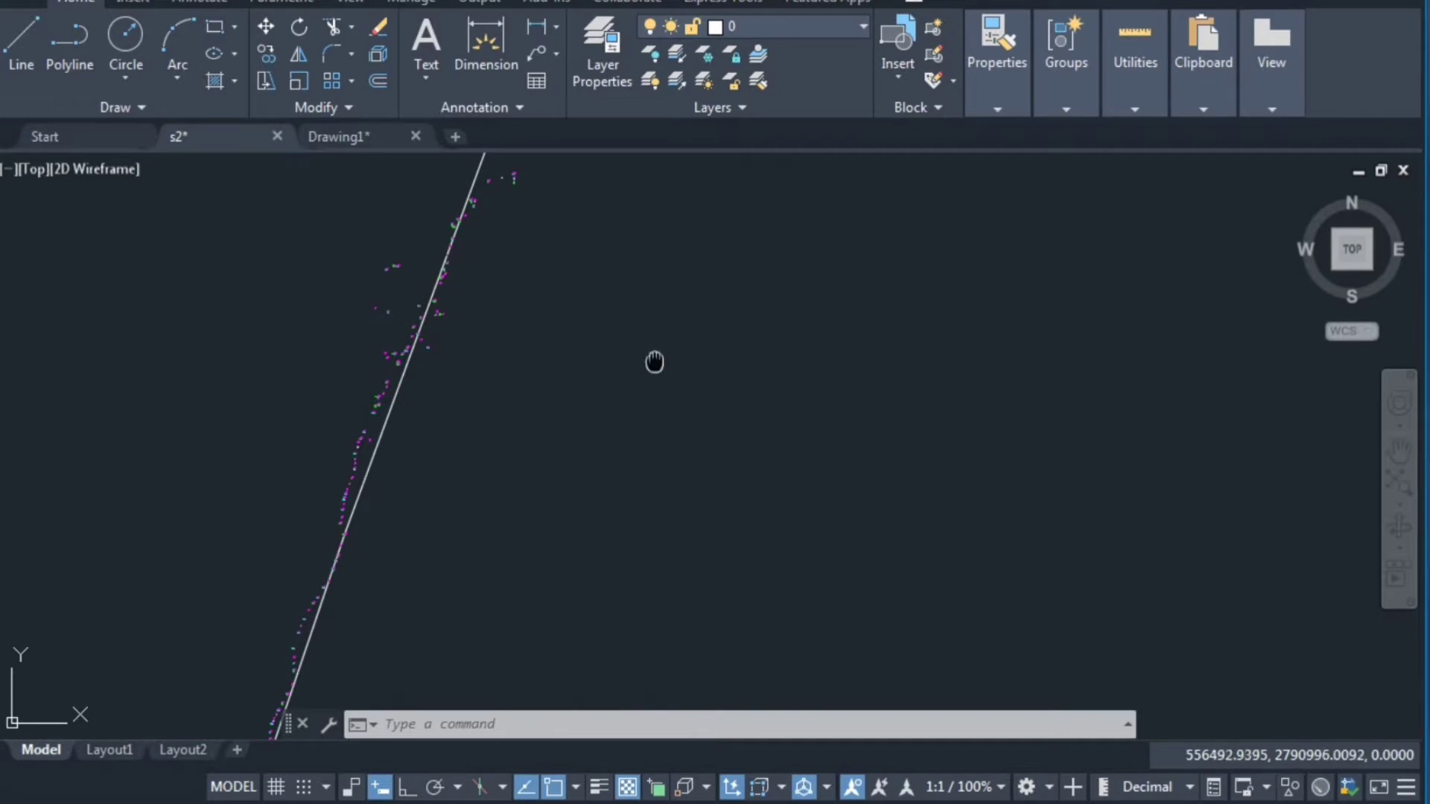
pyautogui.moveTo(654, 361); pyautogui.dragTo(733, 521, button='middle')
pyautogui.scroll(2, 572, 320)
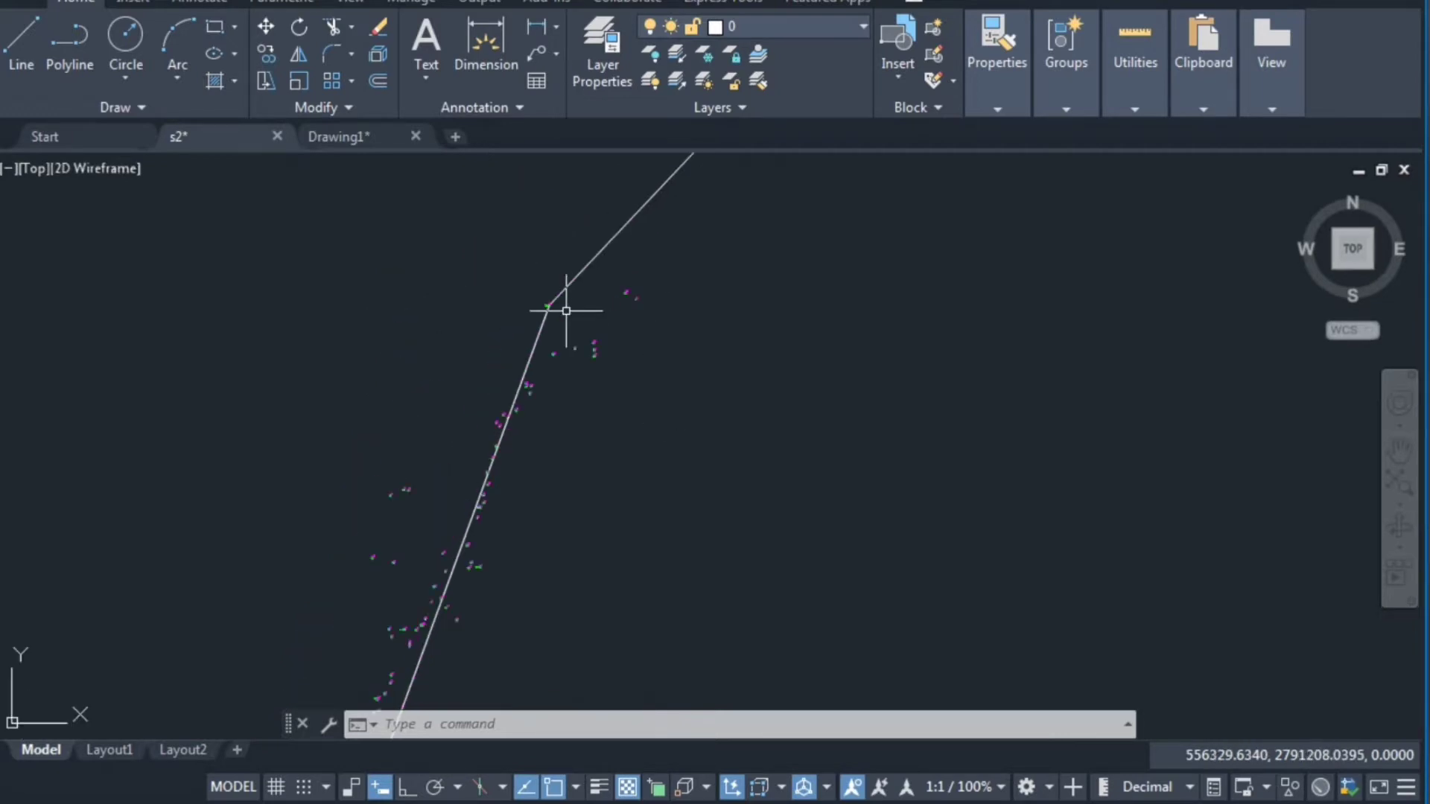
pyautogui.scroll(3, 548, 305)
pyautogui.scroll(4, 529, 300)
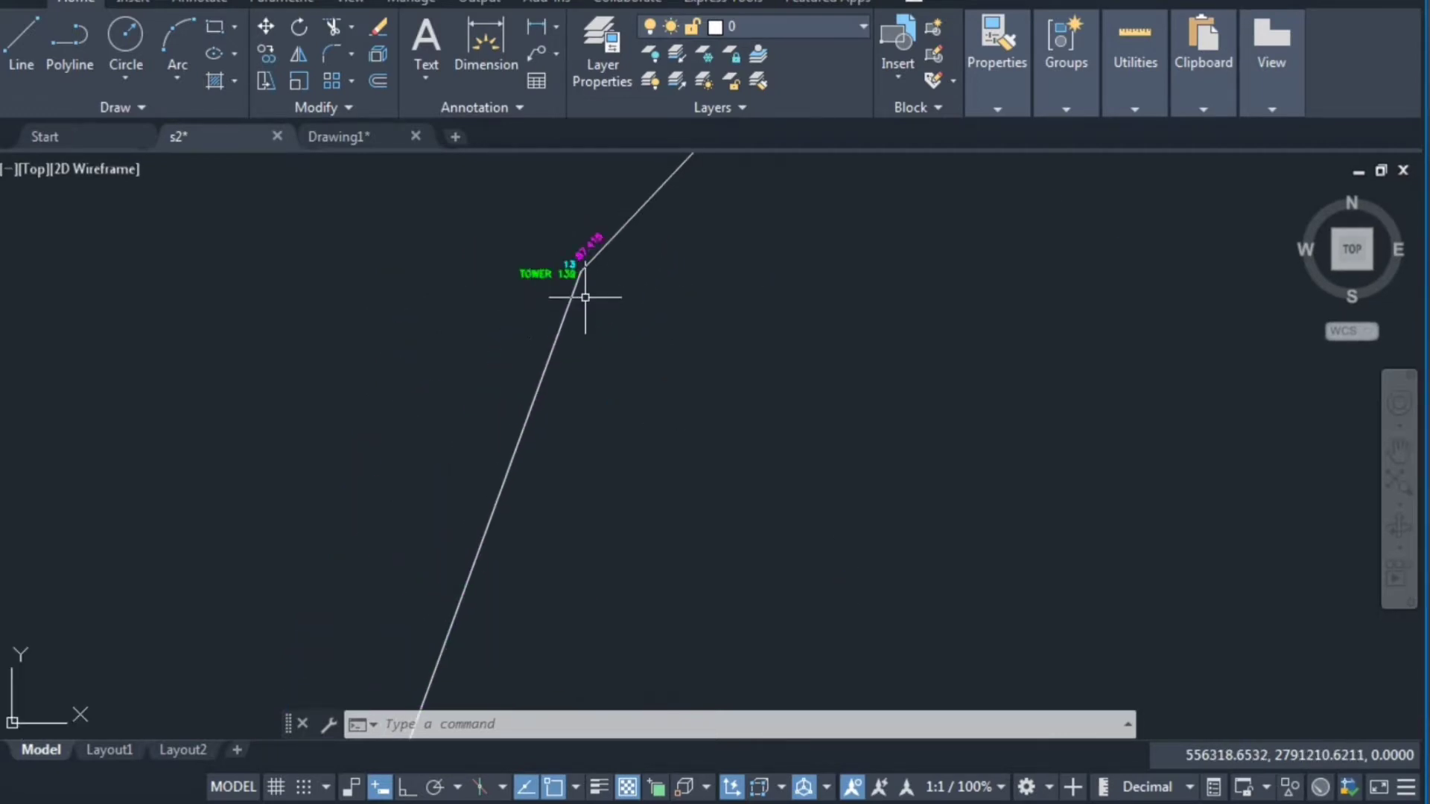
pyautogui.moveTo(581, 296); pyautogui.dragTo(591, 293, button='middle')
pyautogui.scroll(-3, 589, 292)
pyautogui.scroll(-2, 577, 283)
pyautogui.scroll(-2, 574, 283)
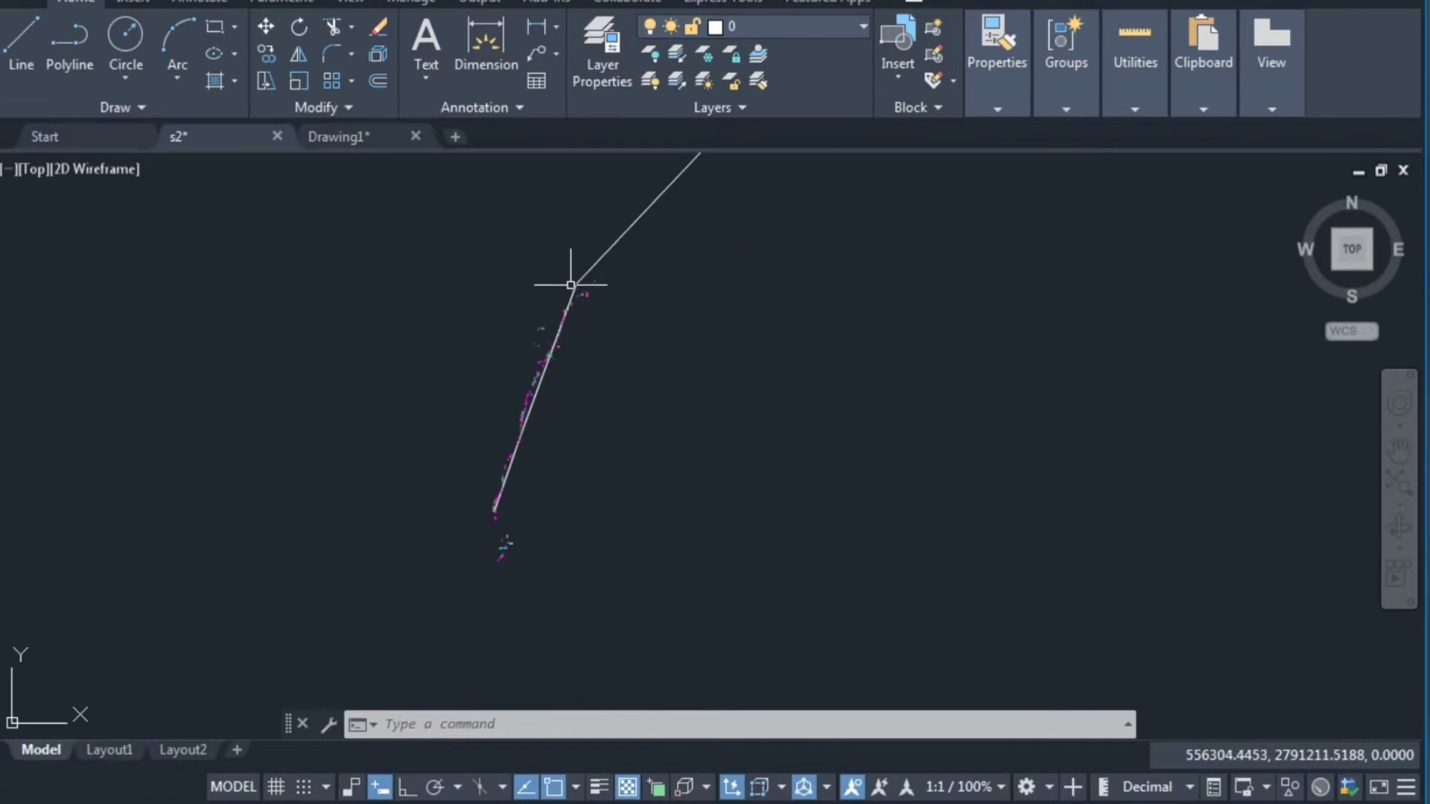
pyautogui.scroll(-2, 571, 287)
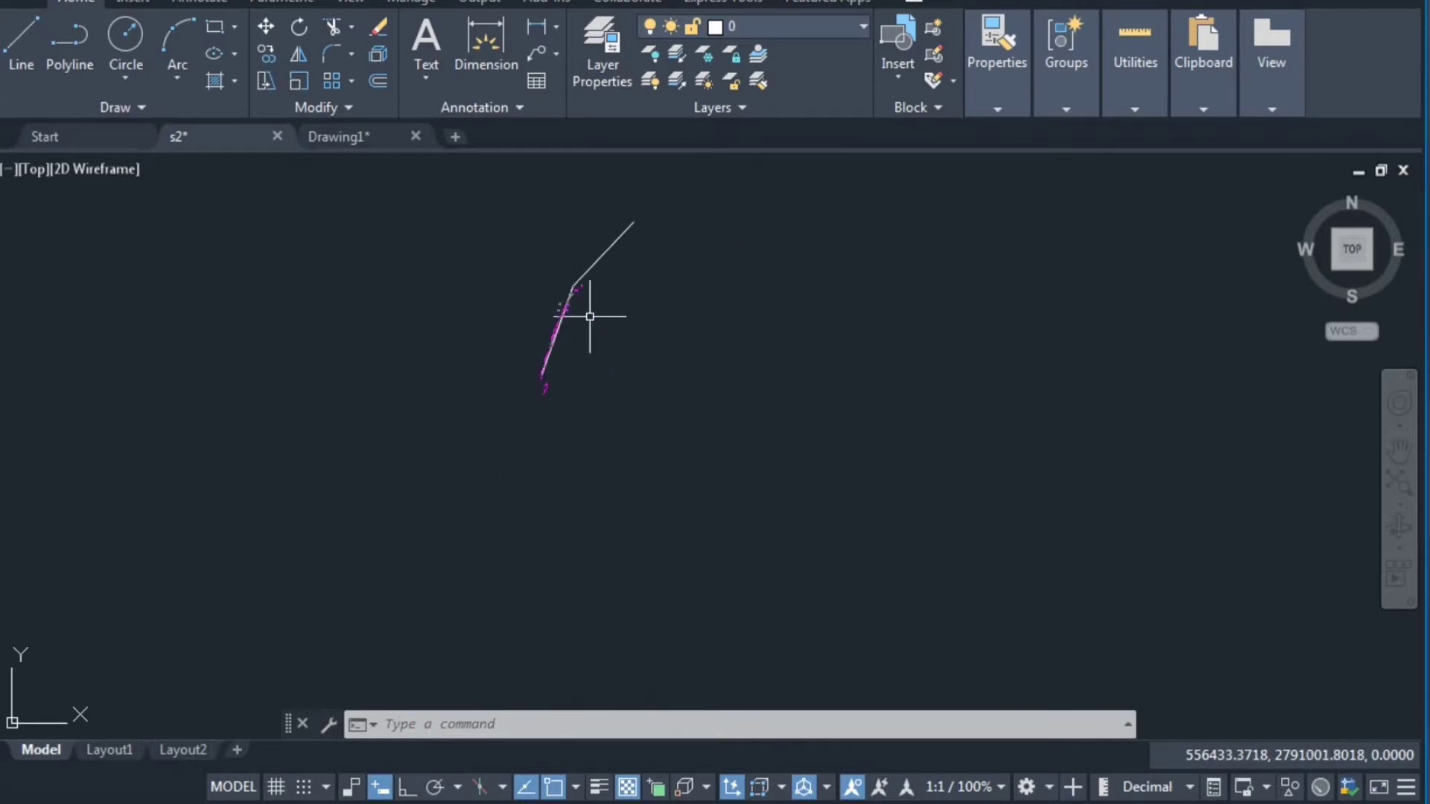
# Switch to Drawing1 and zoom in on its surveyed point clusters.
pyautogui.click(365, 153)
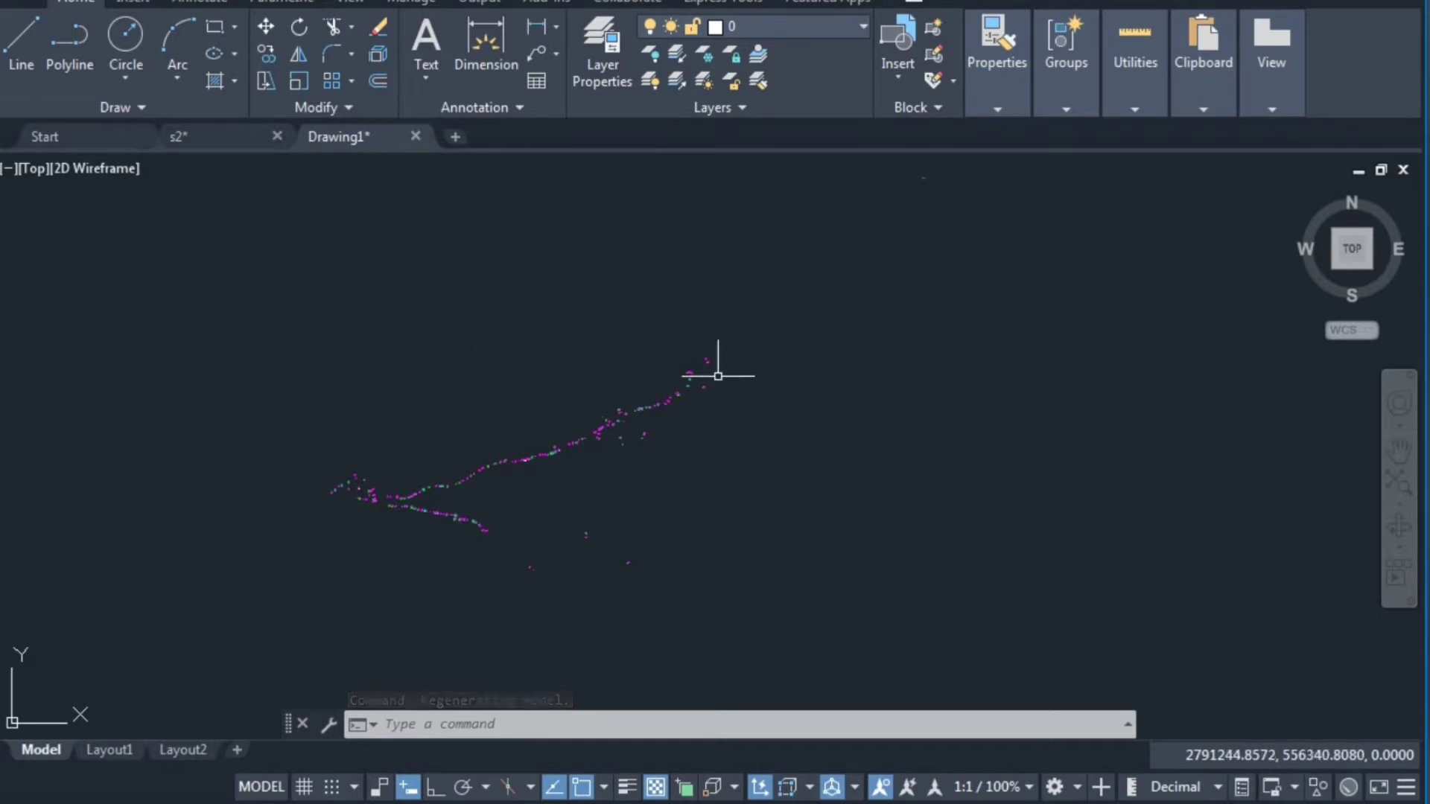
pyautogui.scroll(4, 406, 493)
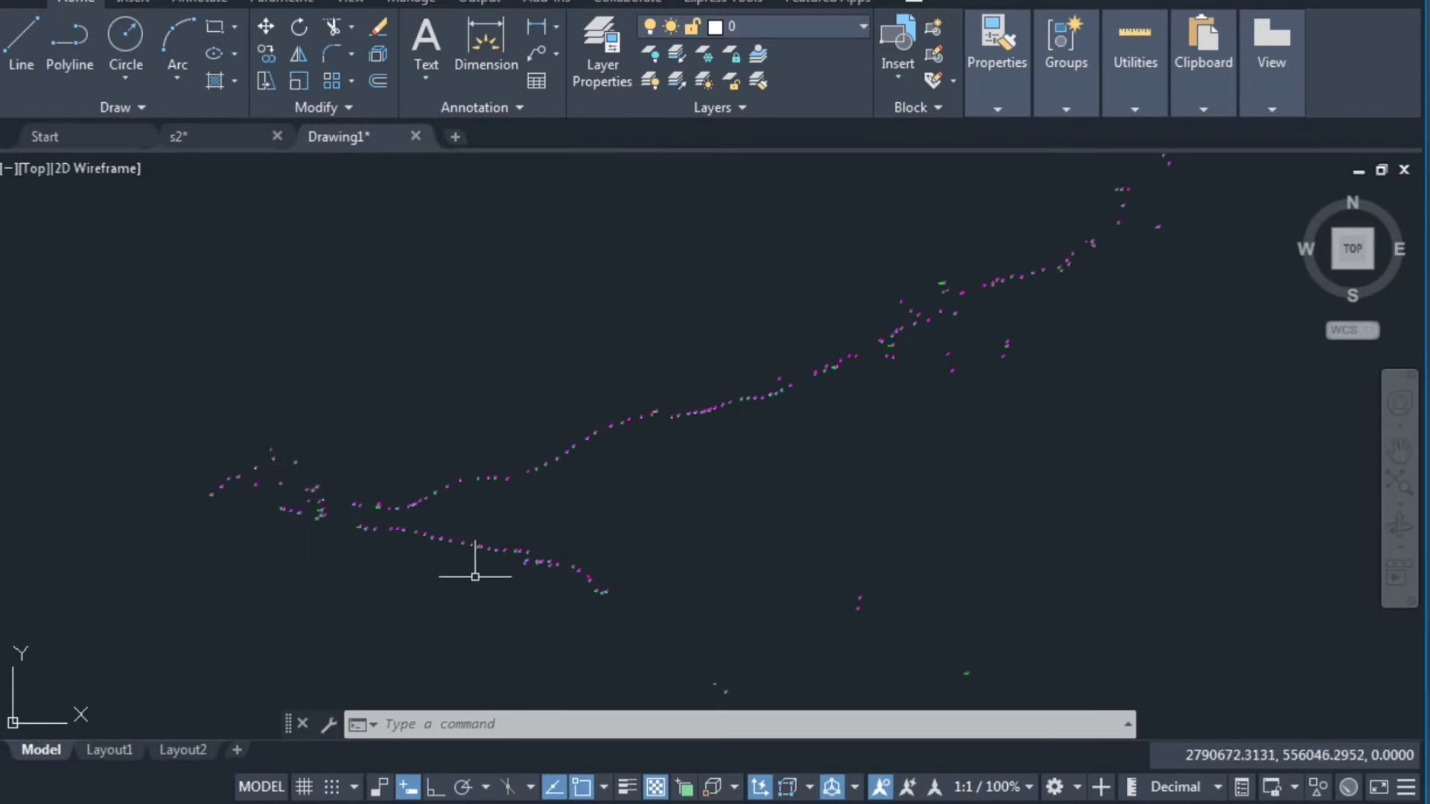
pyautogui.scroll(3, 288, 505)
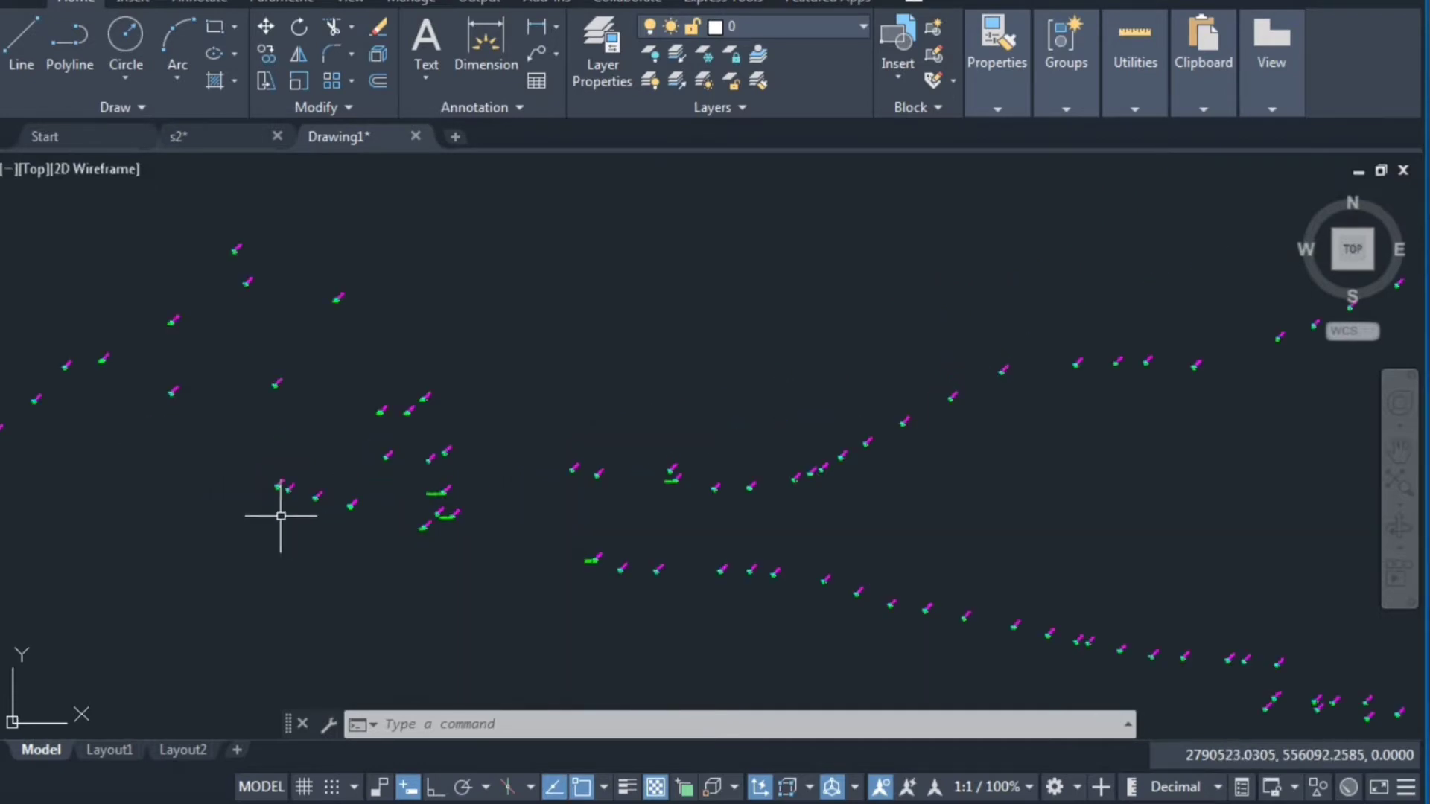
pyautogui.scroll(2, 287, 504)
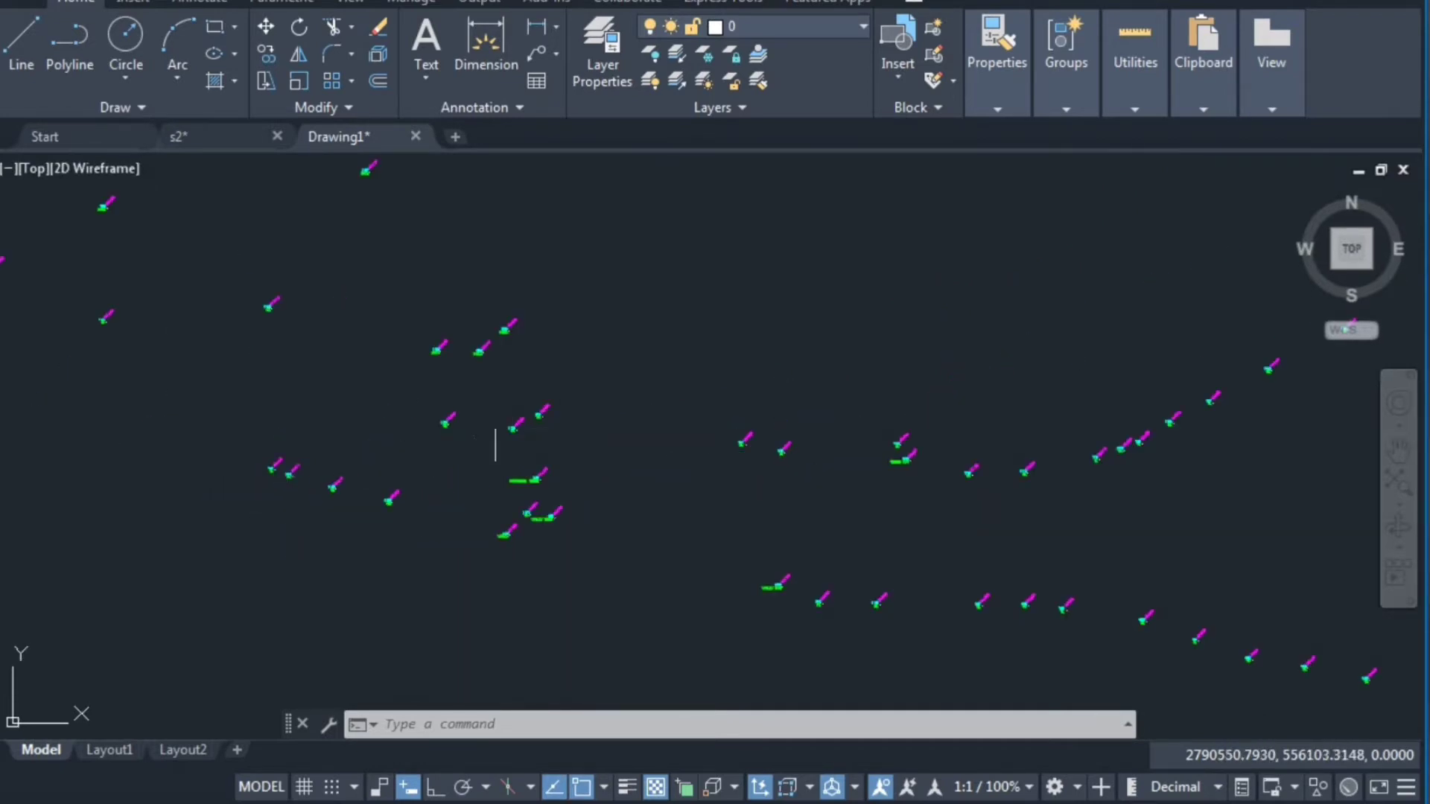
pyautogui.scroll(-2, 389, 356)
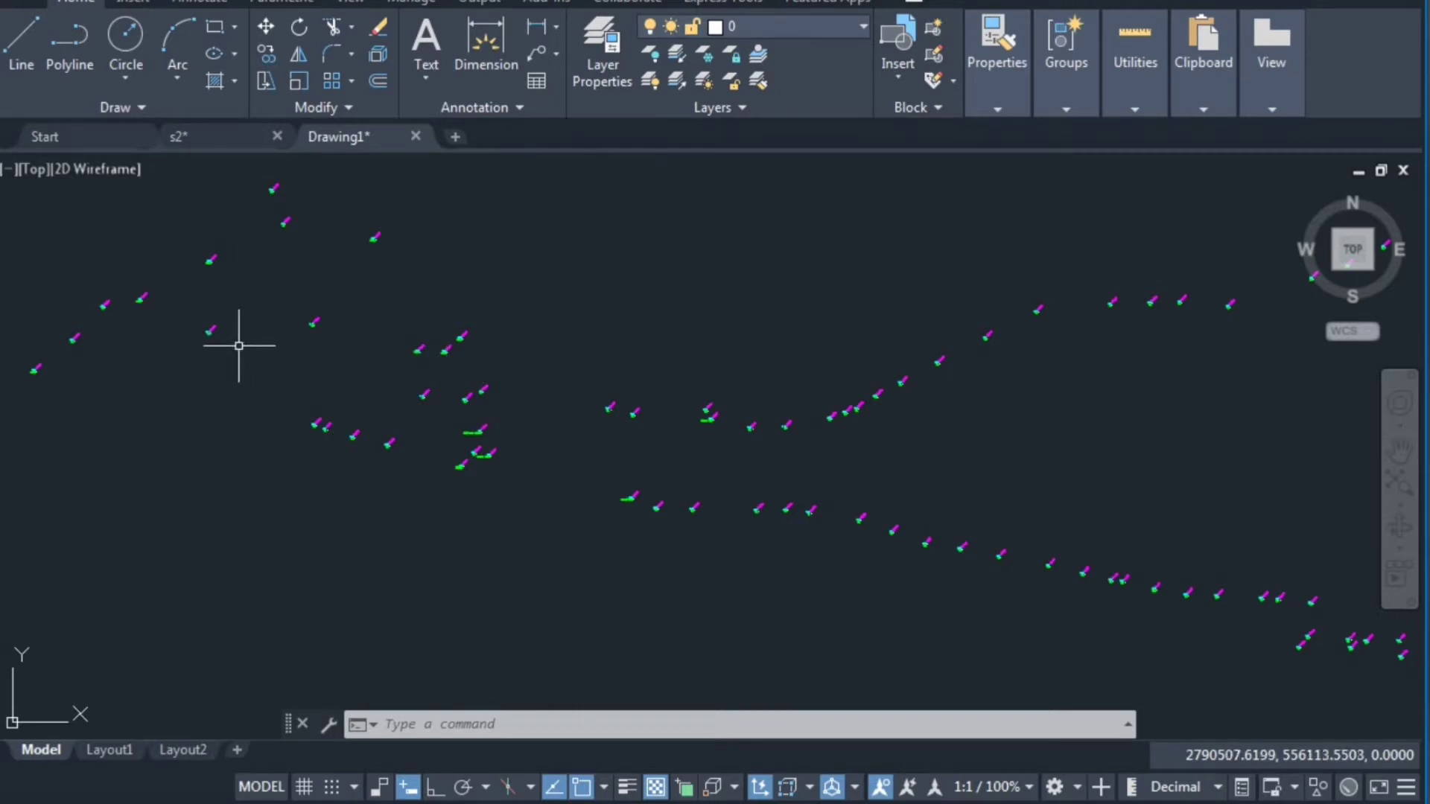
pyautogui.scroll(-2, 245, 358)
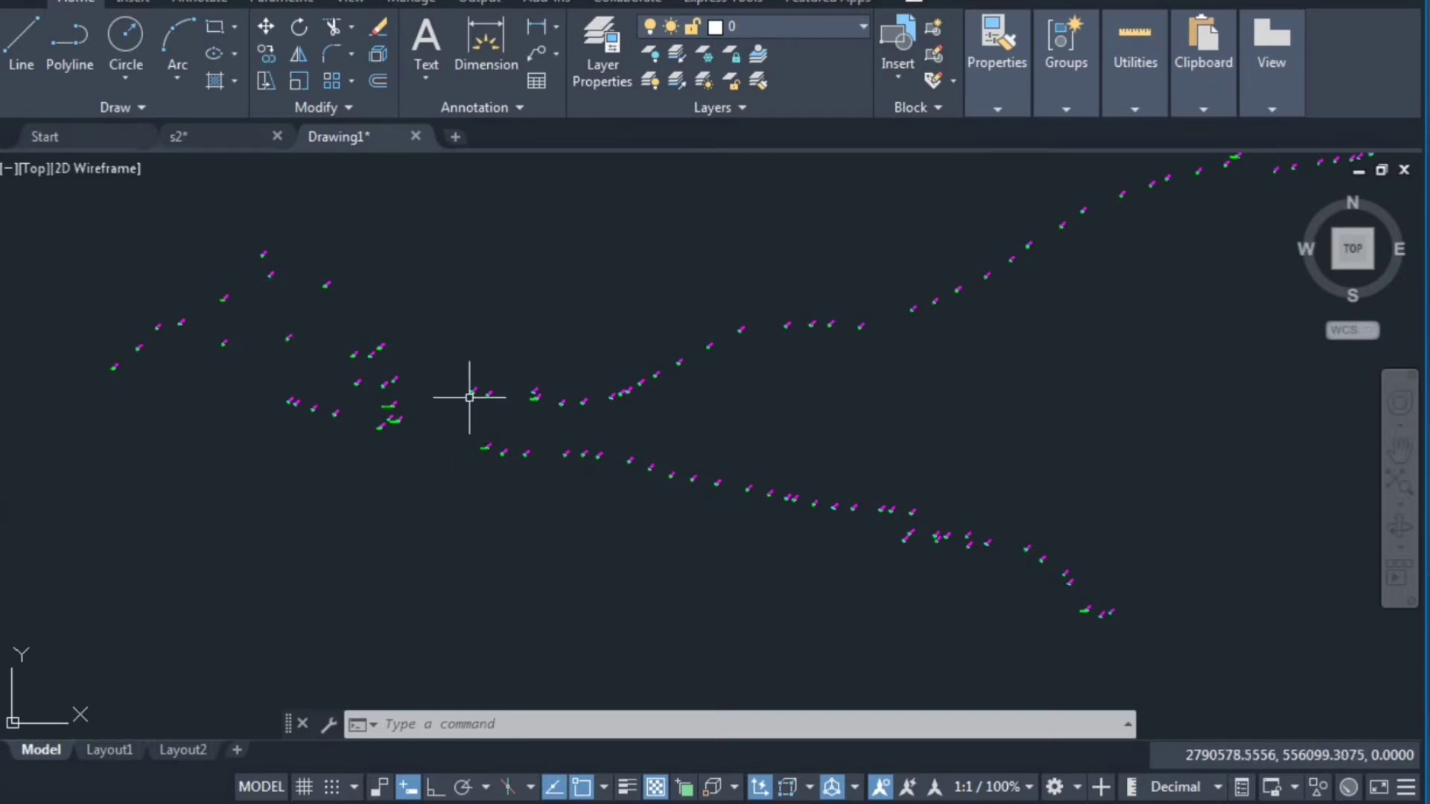
# Zoom and pan until the TOWER 139 point, labelled 13 and 87.415, fills the view.
pyautogui.scroll(-1, 469, 397)
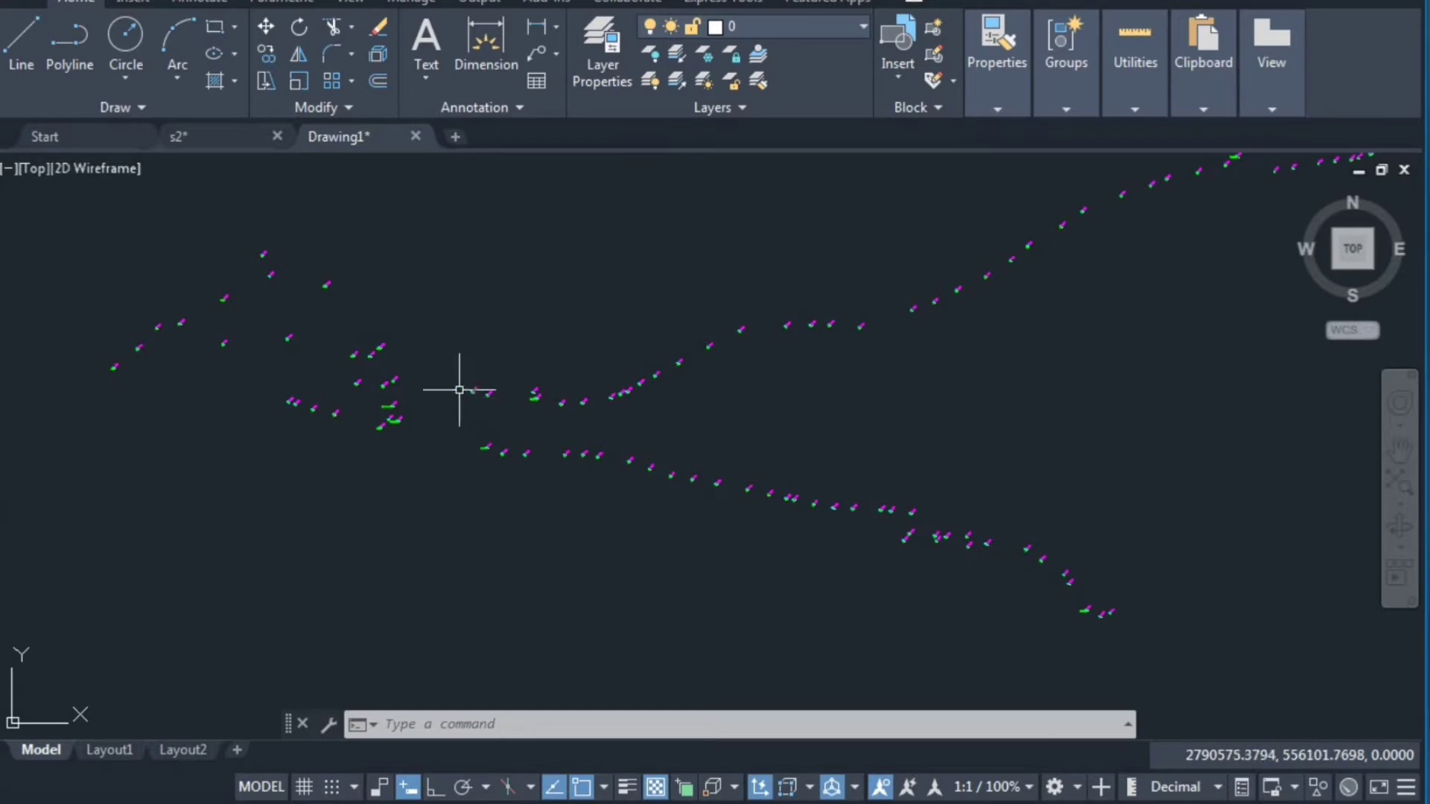
pyautogui.scroll(-2, 463, 390)
pyautogui.scroll(-2, 645, 361)
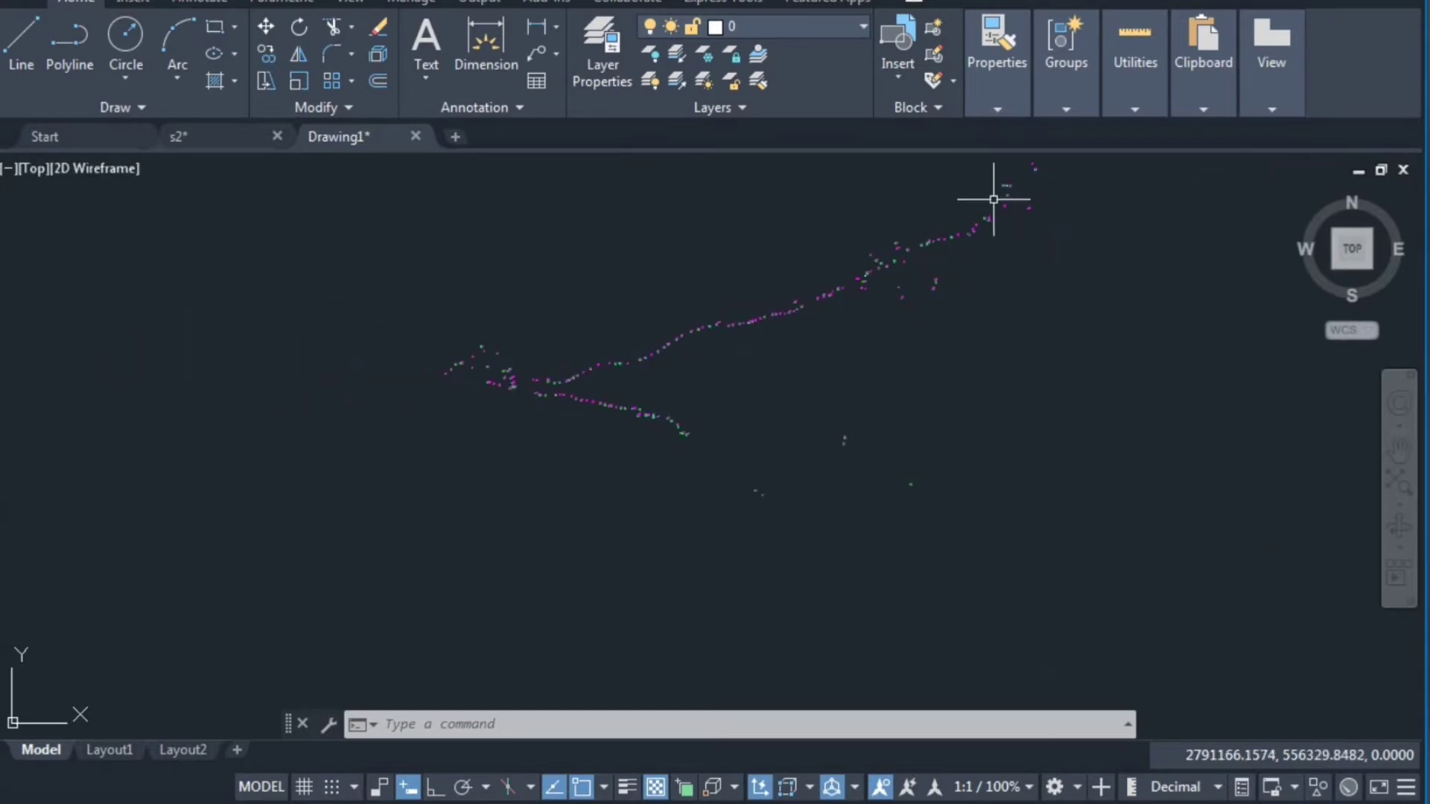
pyautogui.scroll(2, 453, 345)
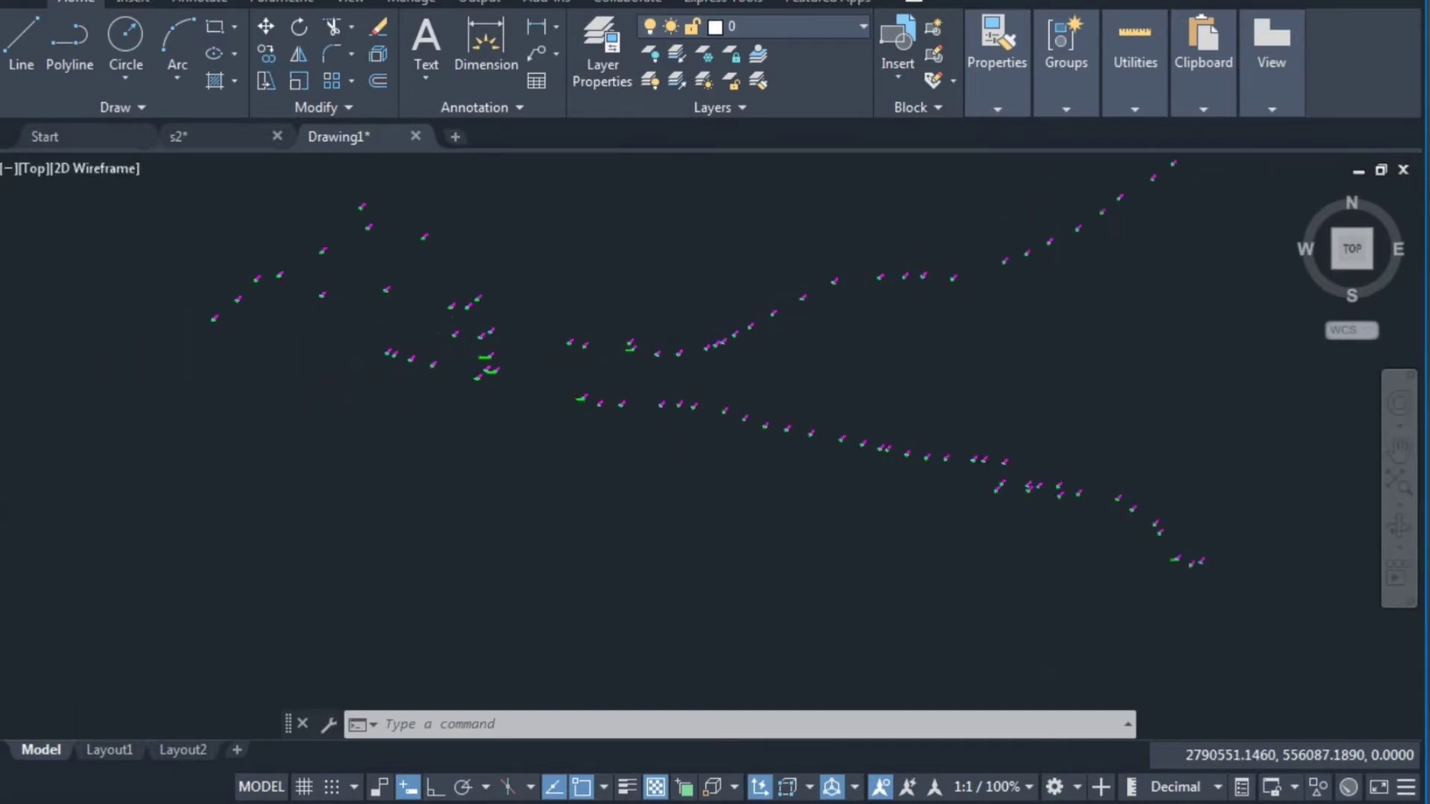
pyautogui.scroll(2, 431, 360)
pyautogui.scroll(-1, 729, 361)
pyautogui.scroll(-1, 737, 359)
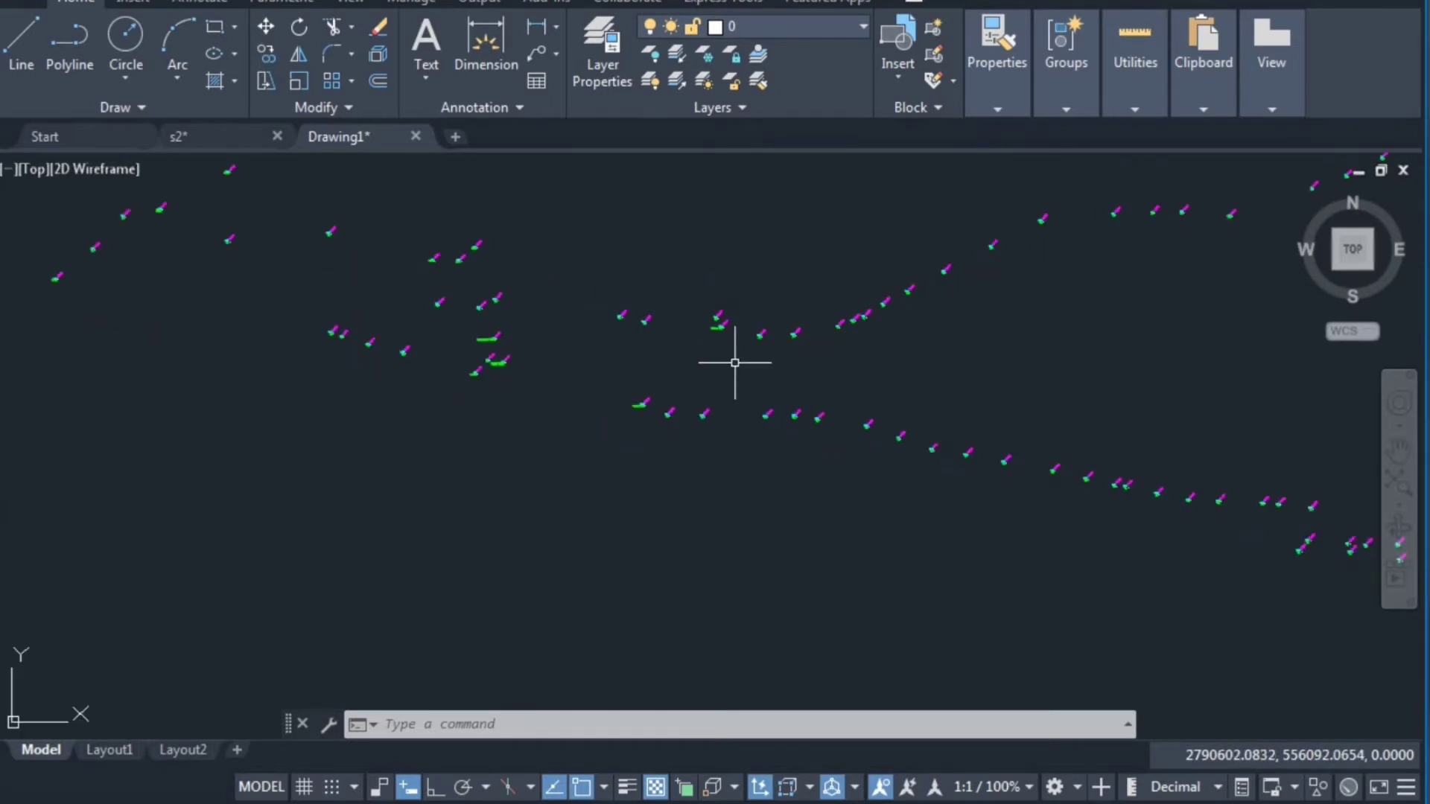
pyautogui.scroll(-2, 738, 360)
pyautogui.scroll(-1, 764, 350)
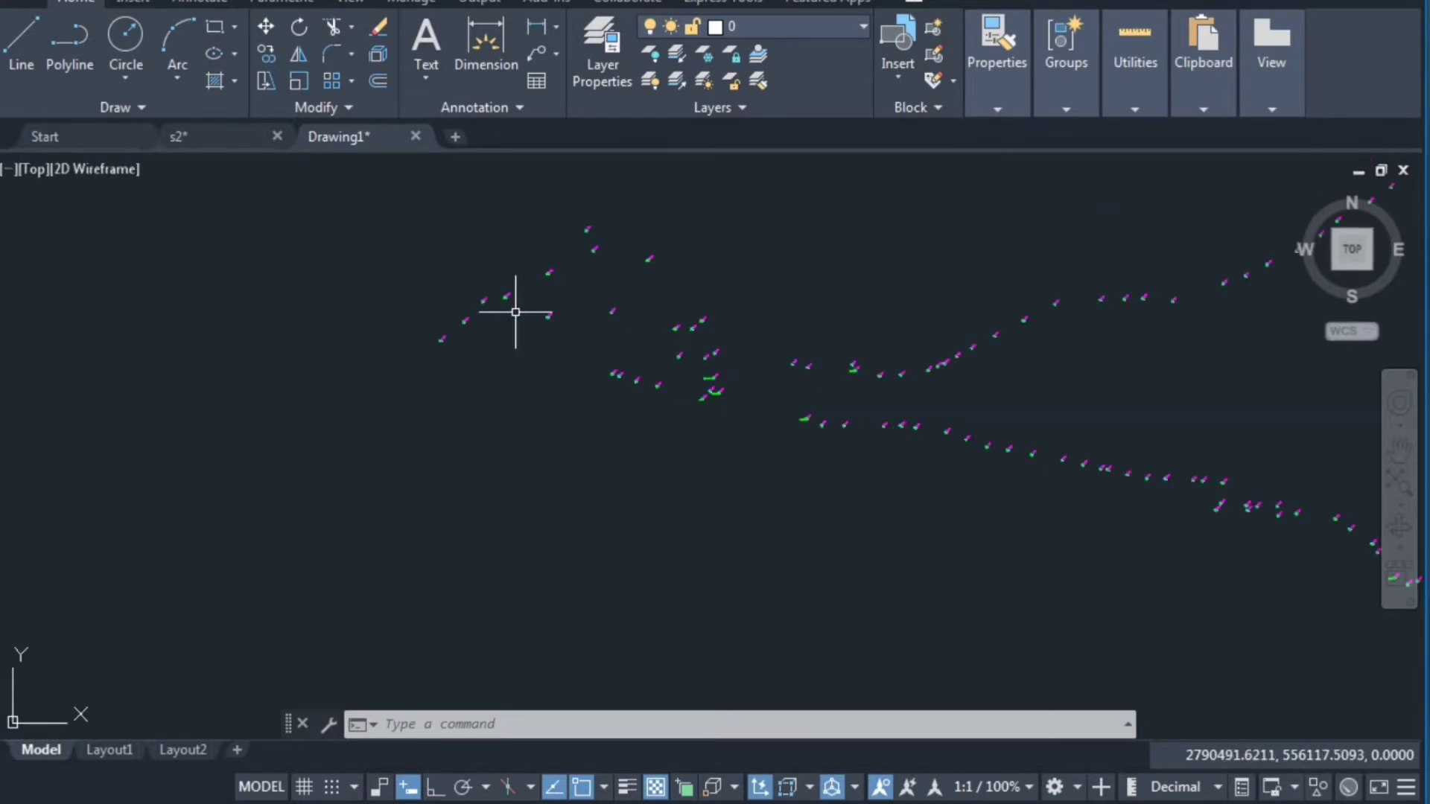
pyautogui.scroll(3, 514, 313)
pyautogui.scroll(2, 516, 313)
pyautogui.scroll(-3, 518, 311)
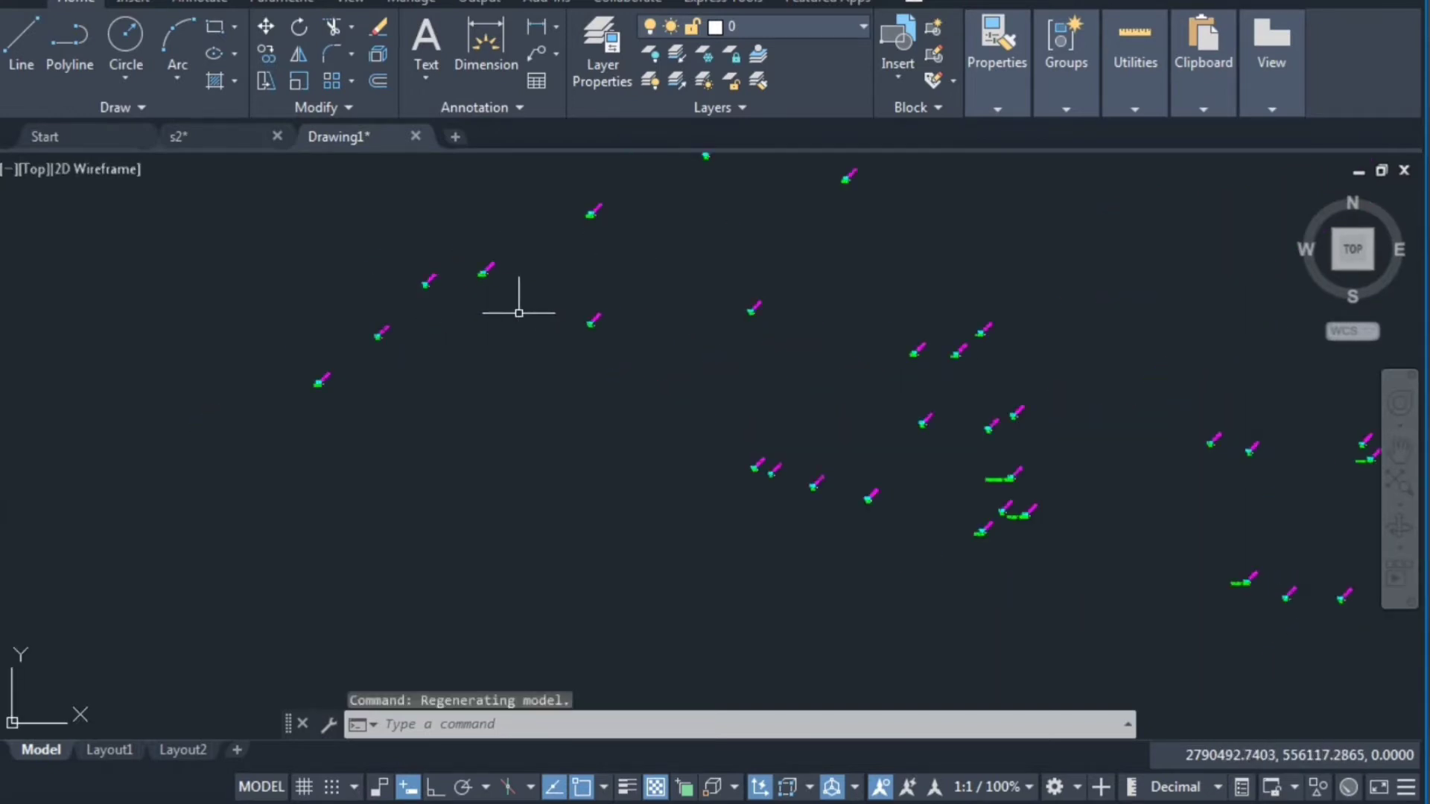
pyautogui.scroll(-2, 651, 271)
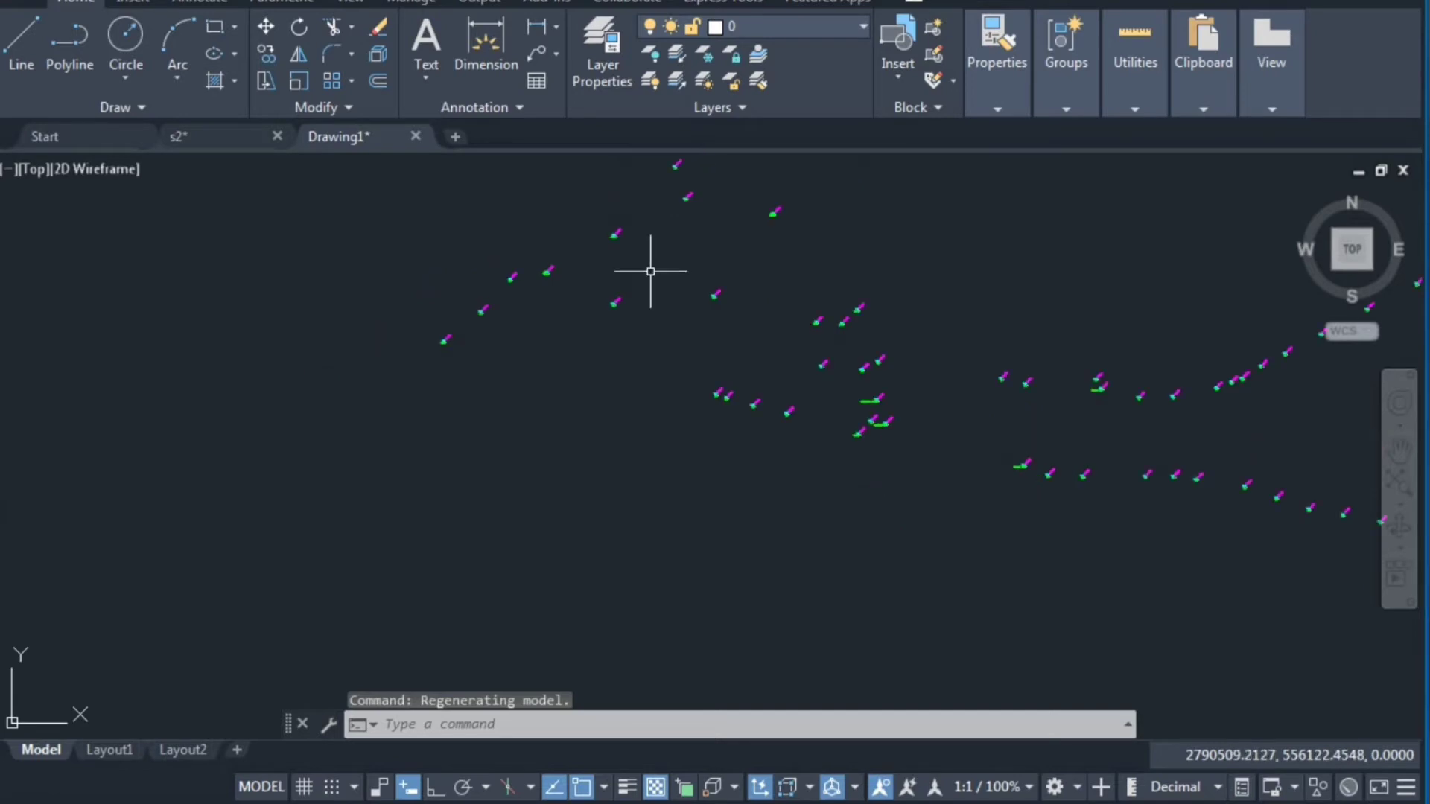
pyautogui.scroll(-3, 644, 283)
pyautogui.scroll(-2, 661, 316)
pyautogui.scroll(7, 683, 303)
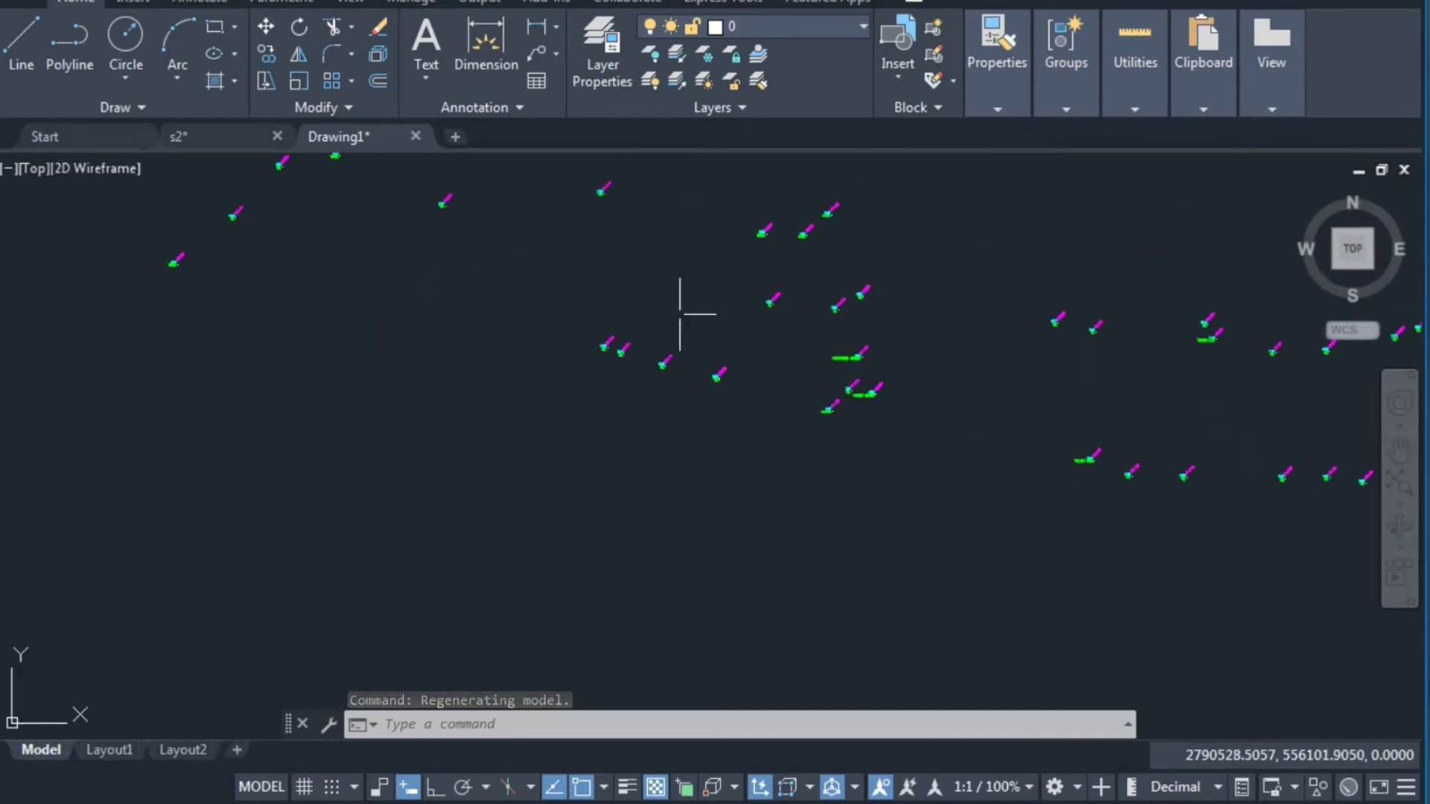
pyautogui.scroll(-3, 856, 337)
pyautogui.scroll(-3, 856, 335)
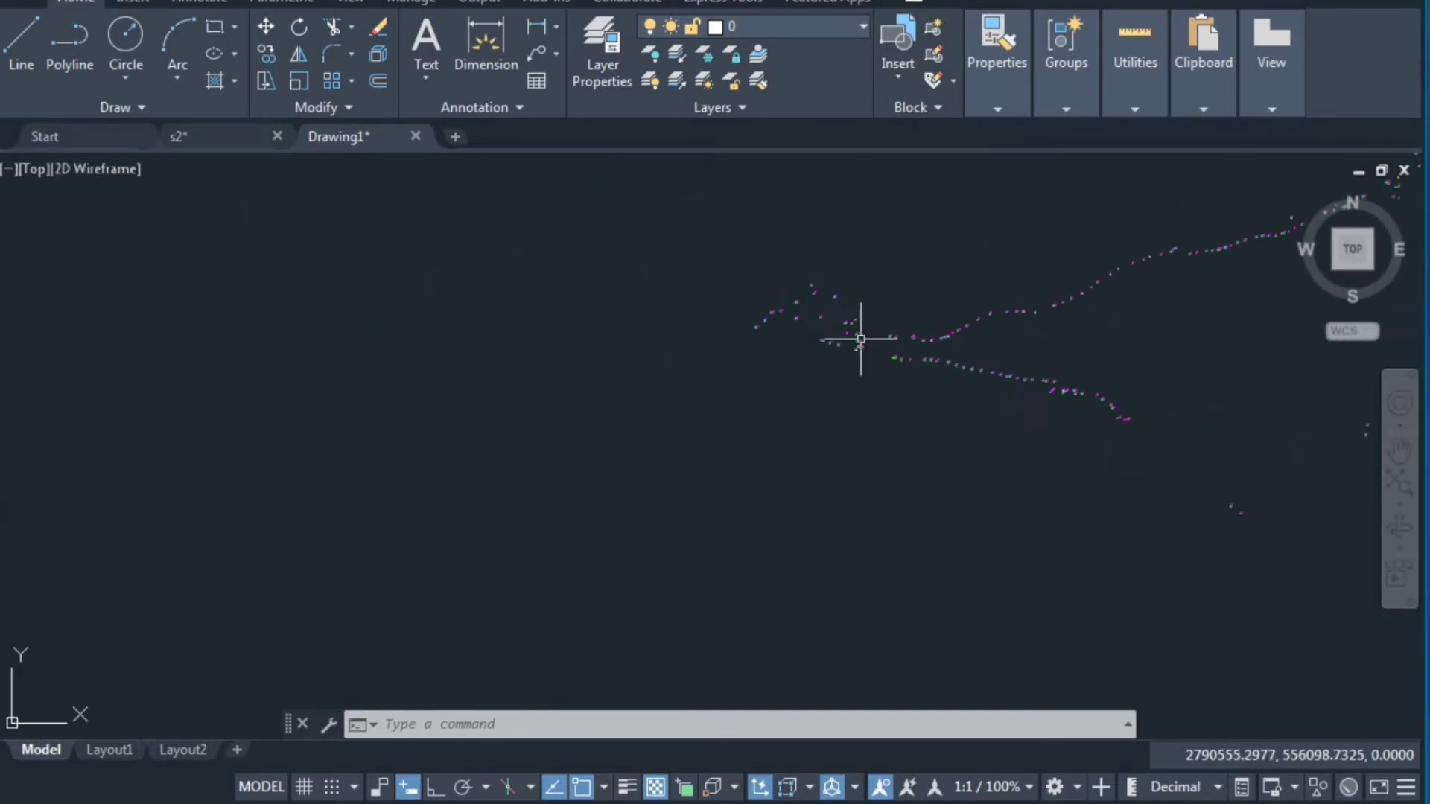
pyautogui.moveTo(1162, 333)
pyautogui.mouseDown(button='middle')
pyautogui.moveTo(780, 318)
pyautogui.moveTo(603, 593)
pyautogui.moveTo(377, 533)
pyautogui.mouseUp(button='middle')
pyautogui.scroll(-4, 1071, 325)
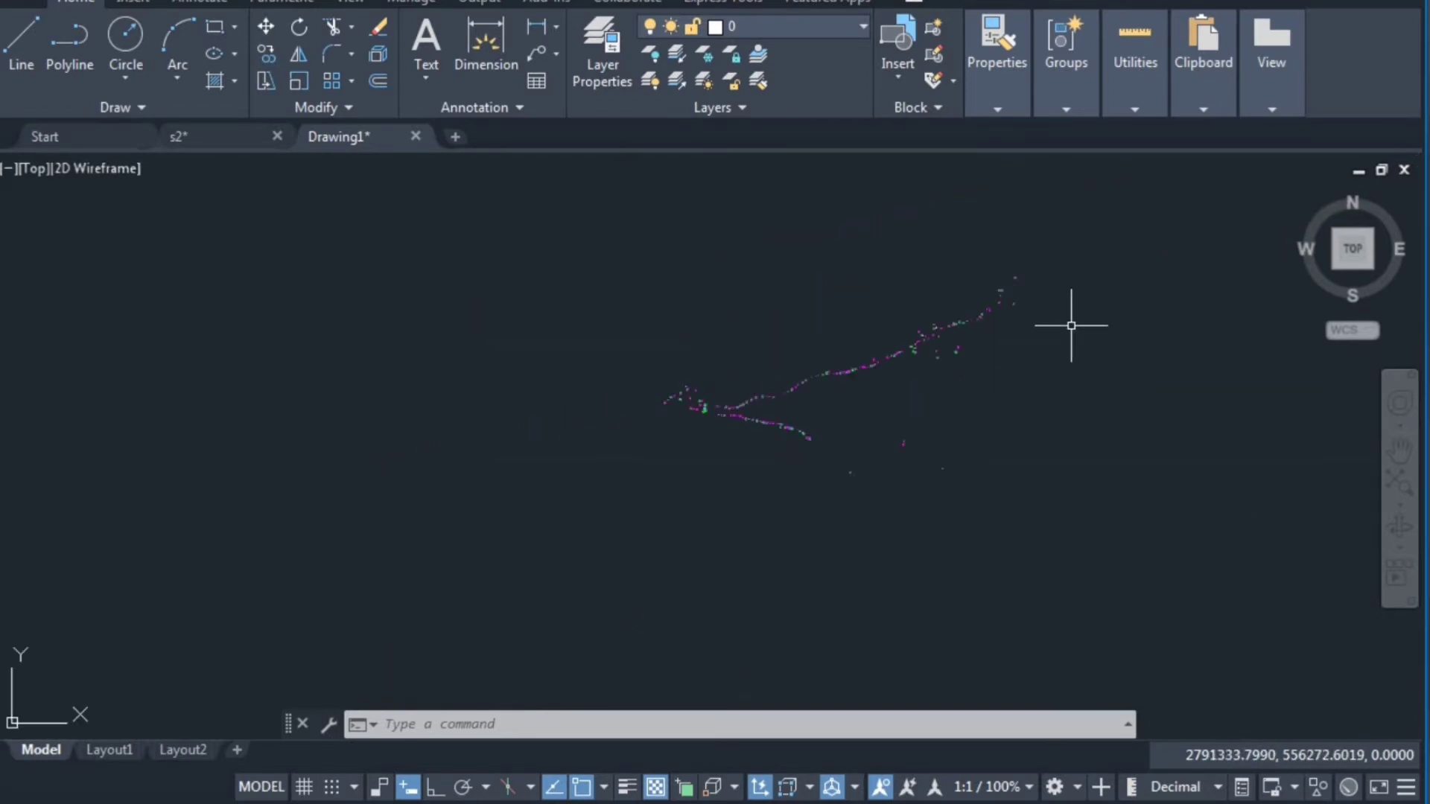
pyautogui.scroll(5, 998, 293)
pyautogui.scroll(5, 1012, 377)
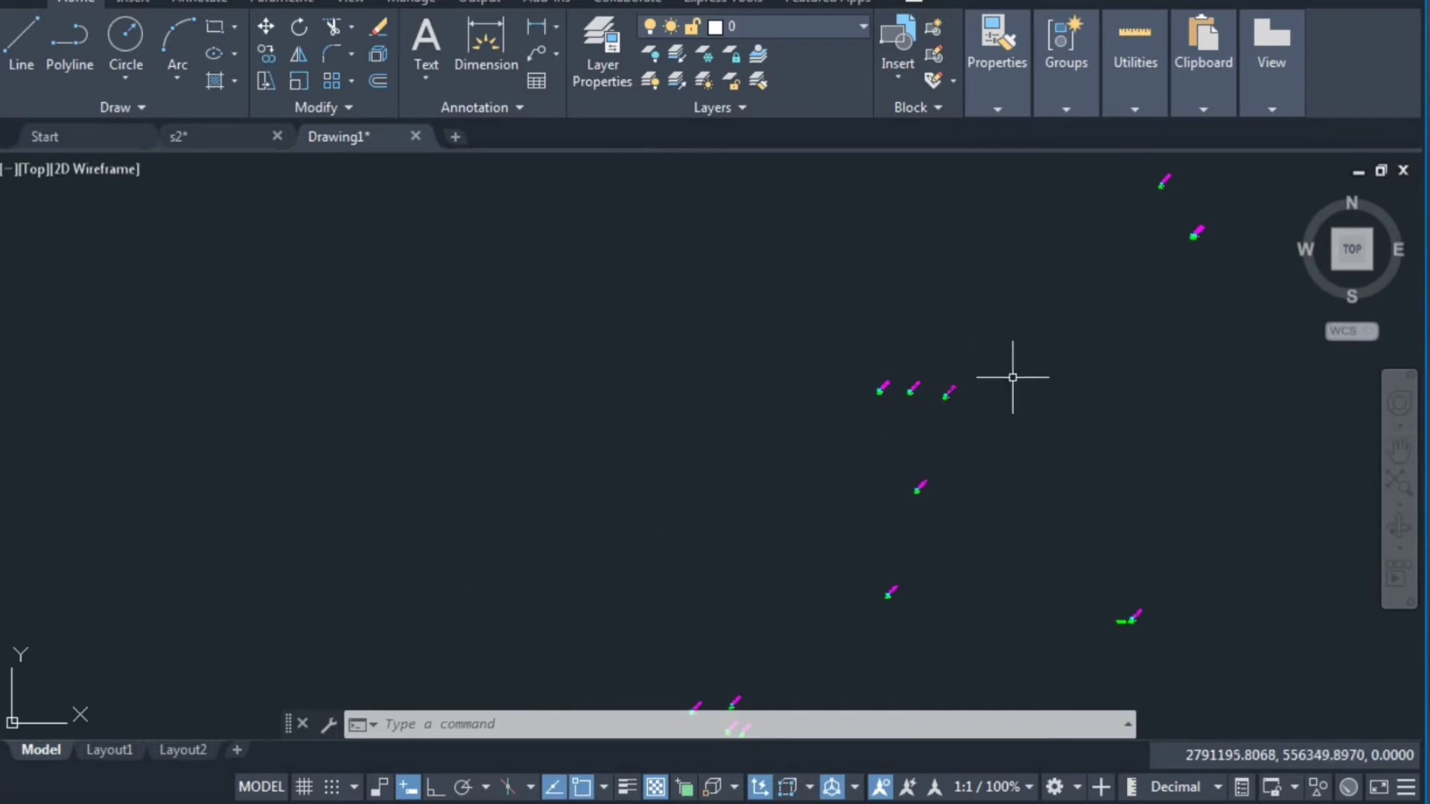
pyautogui.scroll(3, 1120, 616)
pyautogui.scroll(2, 1142, 647)
pyautogui.scroll(2, 1206, 638)
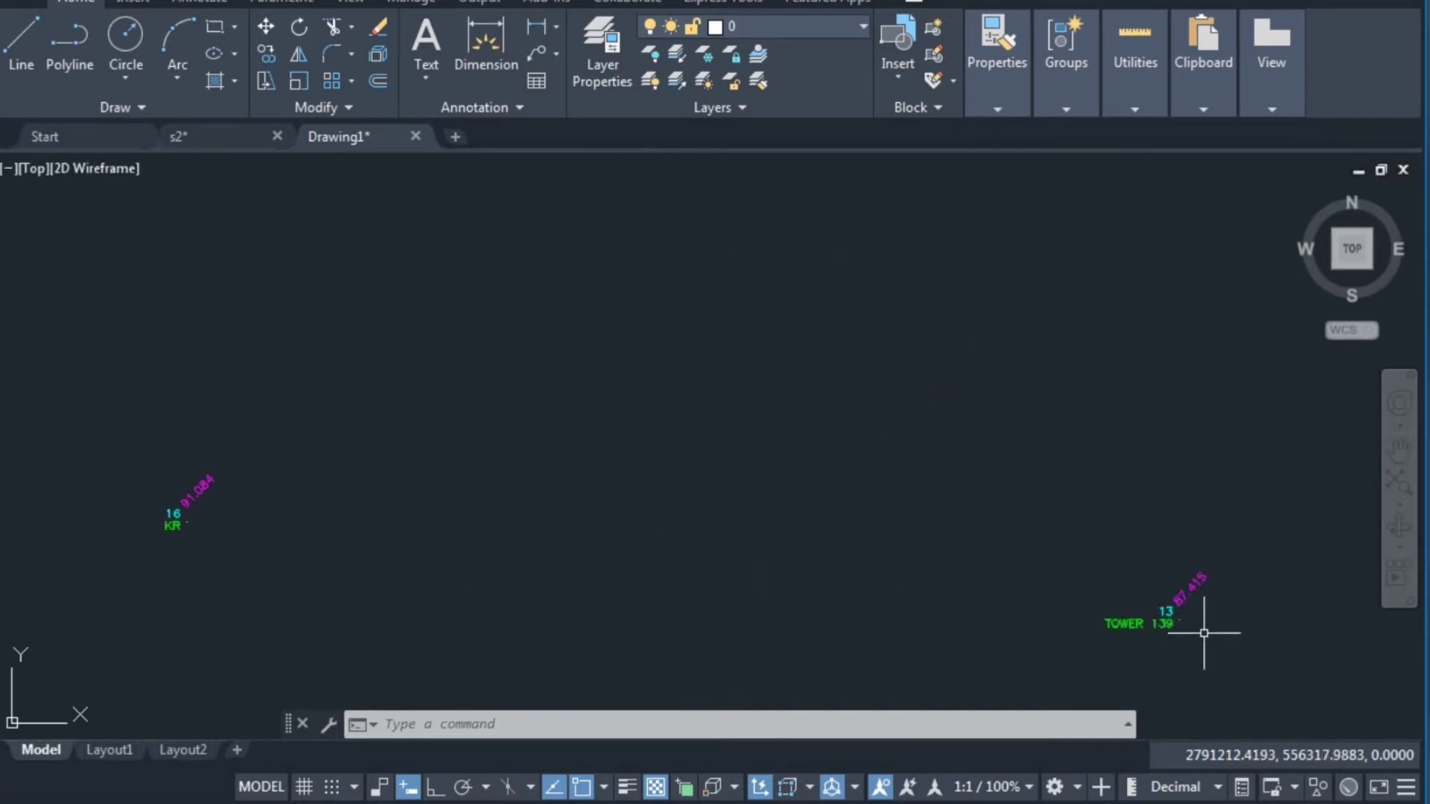
pyautogui.scroll(1, 1199, 634)
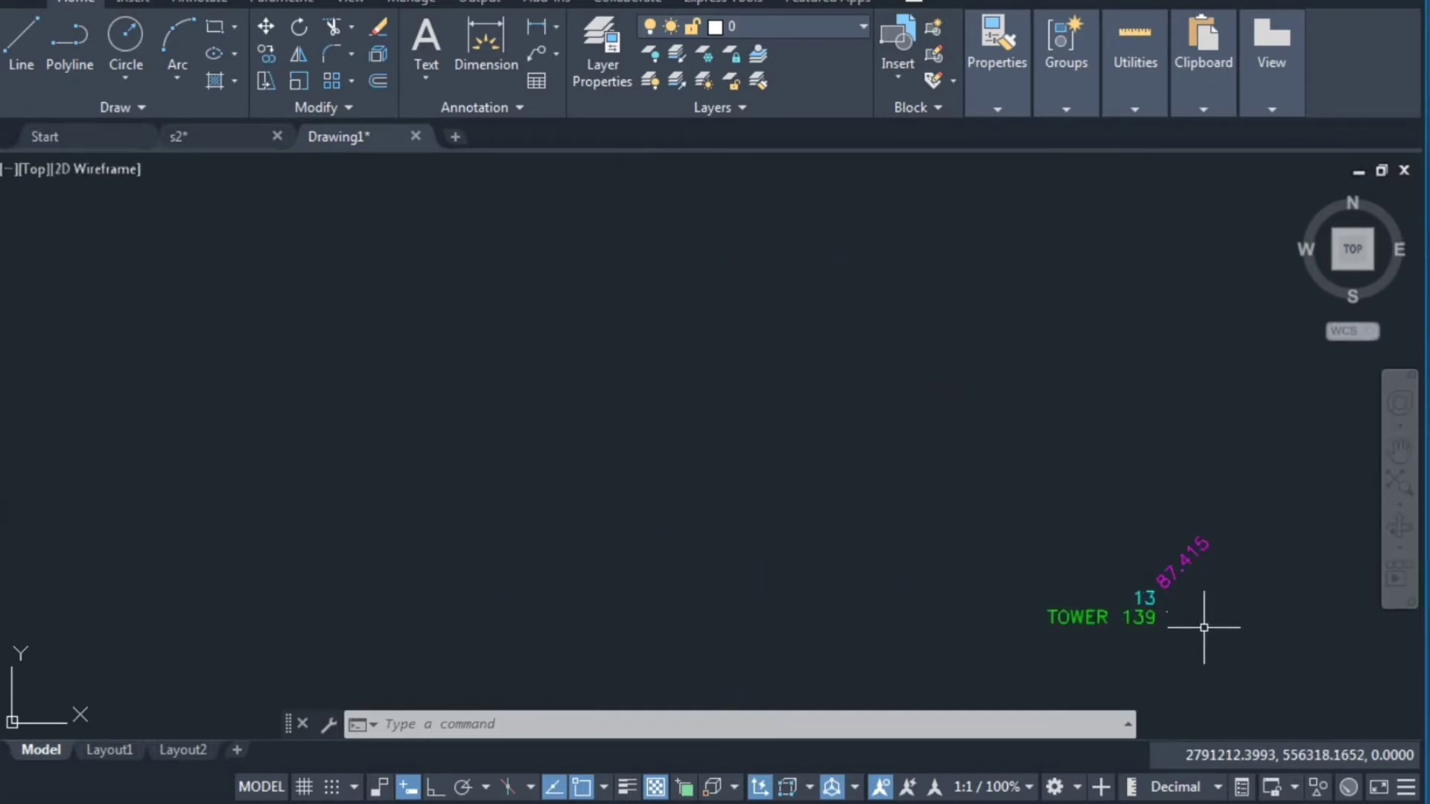
# Begin a line at TOWER 139, then cancel that first attempt.
pyautogui.write('l')
pyautogui.press('Return')
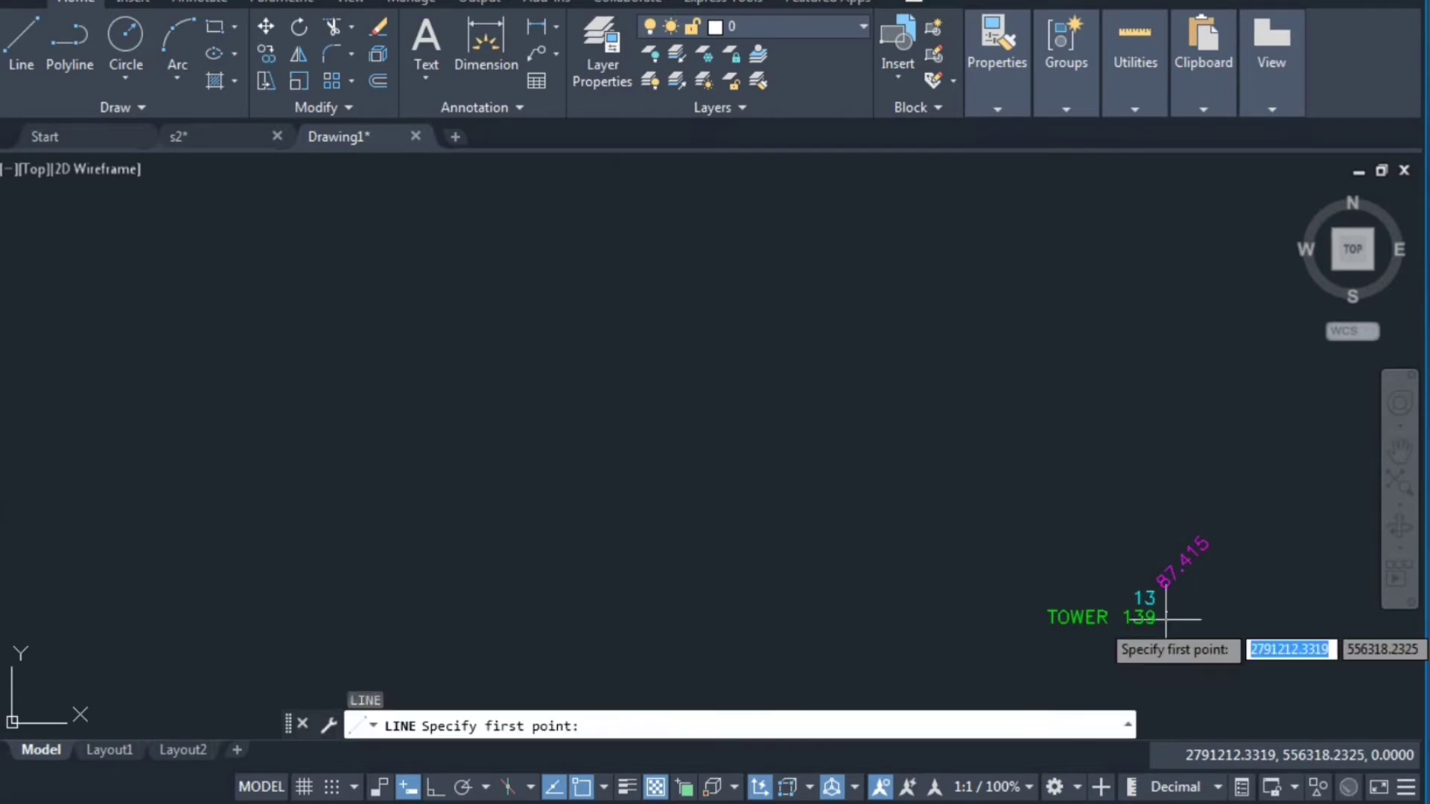
pyautogui.click(1167, 612)
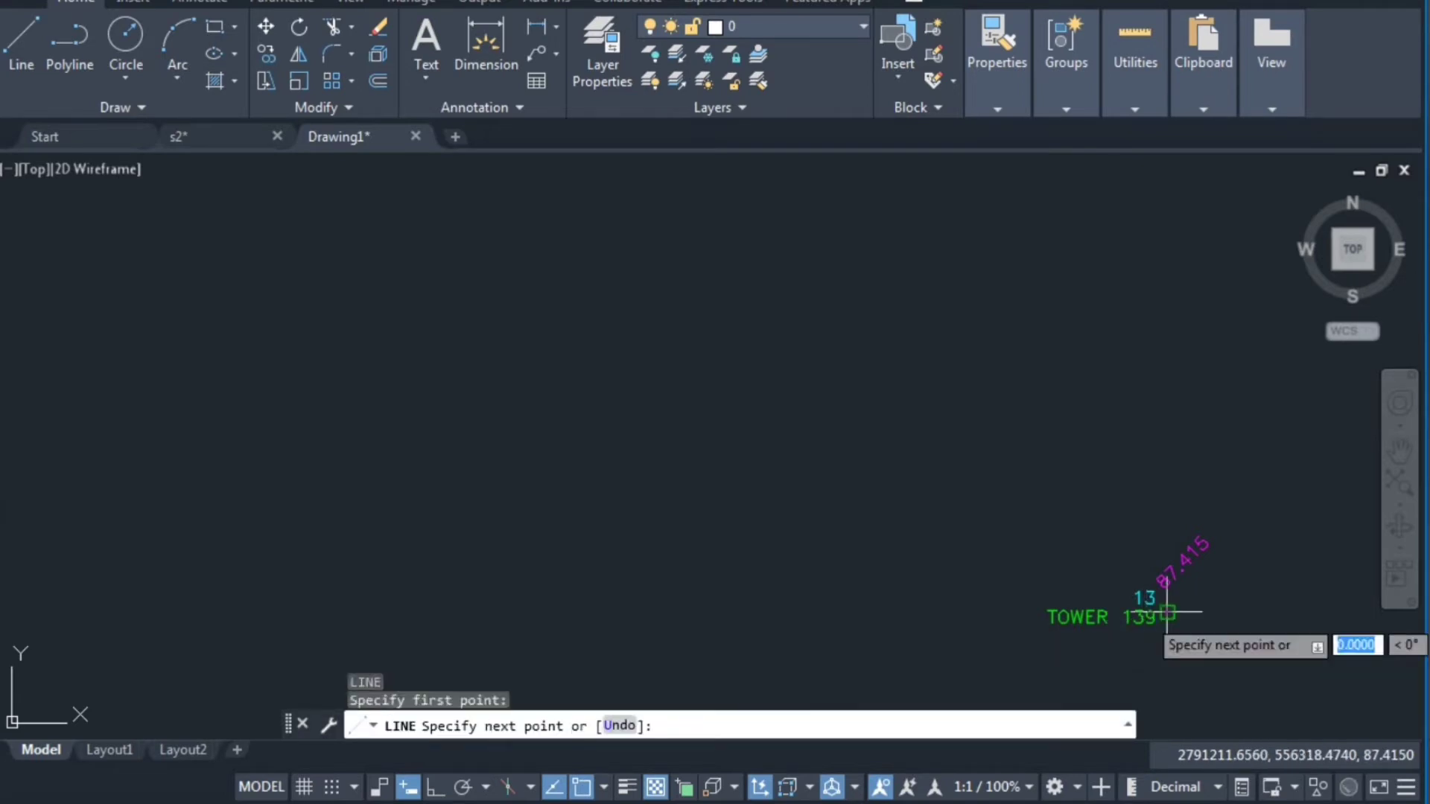
pyautogui.write('o')
pyautogui.press('Escape')
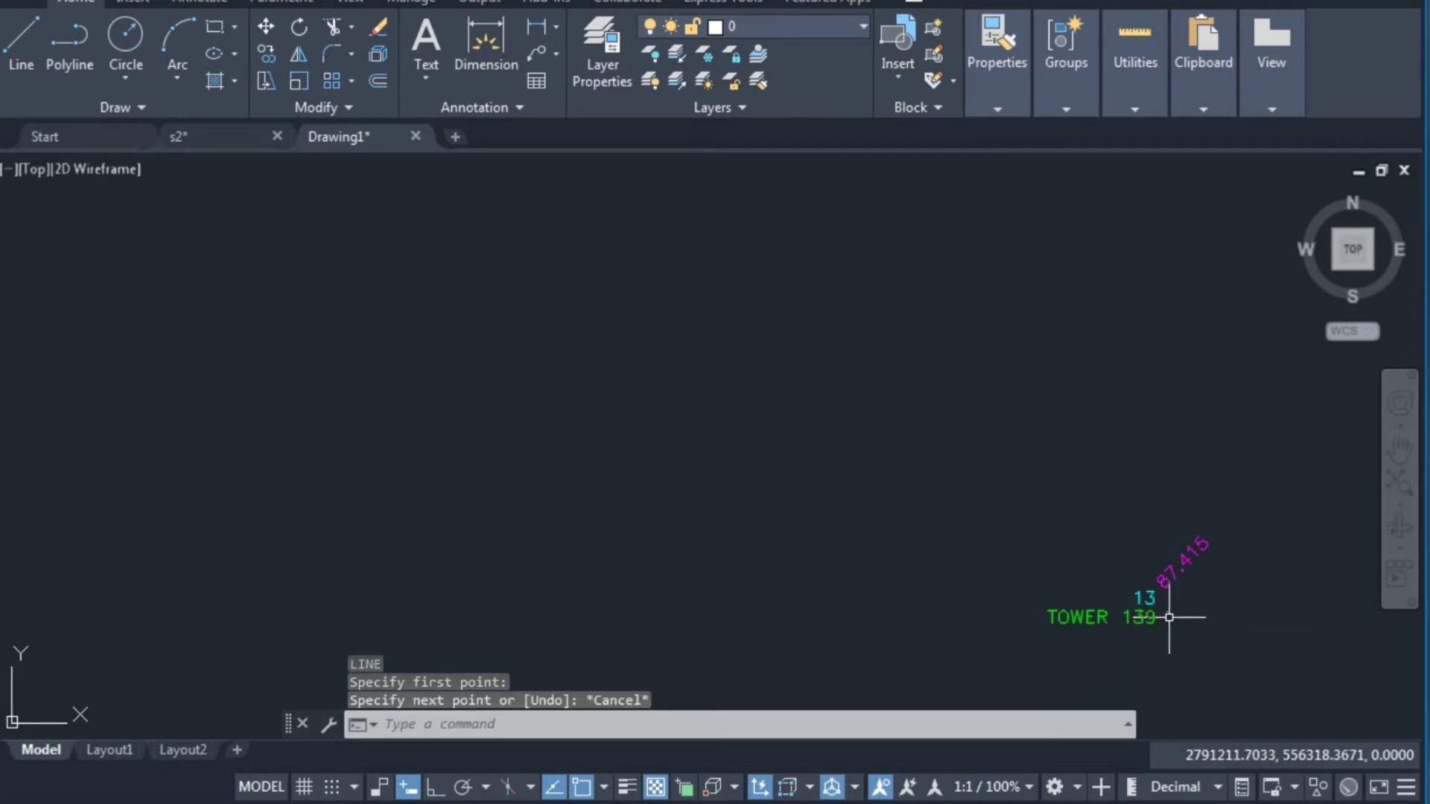
# Draw a line from TOWER 139 to the PROPOSED TOWER point.
pyautogui.write('l')
pyautogui.press('Return')
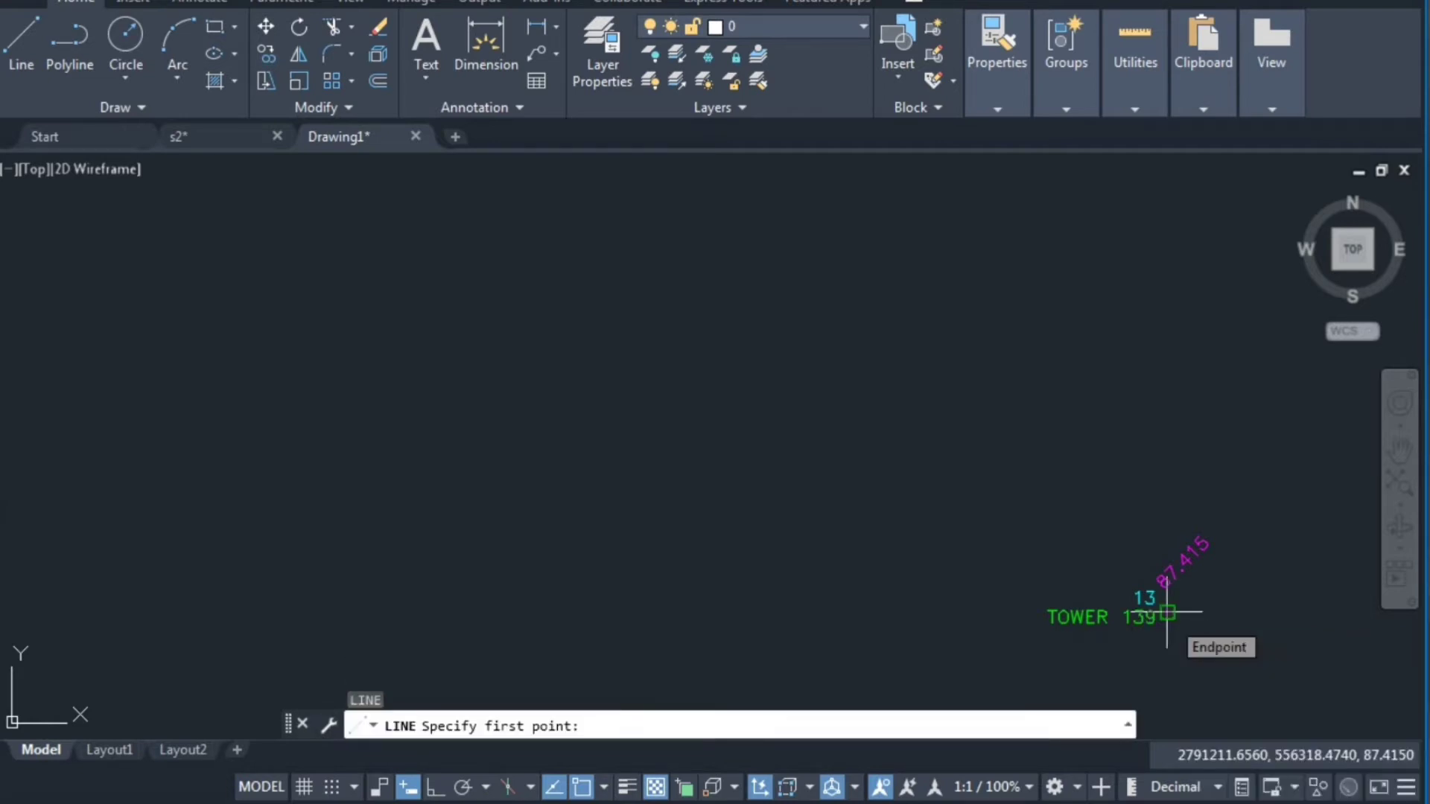
pyautogui.click(1167, 613)
pyautogui.scroll(-5, 1012, 593)
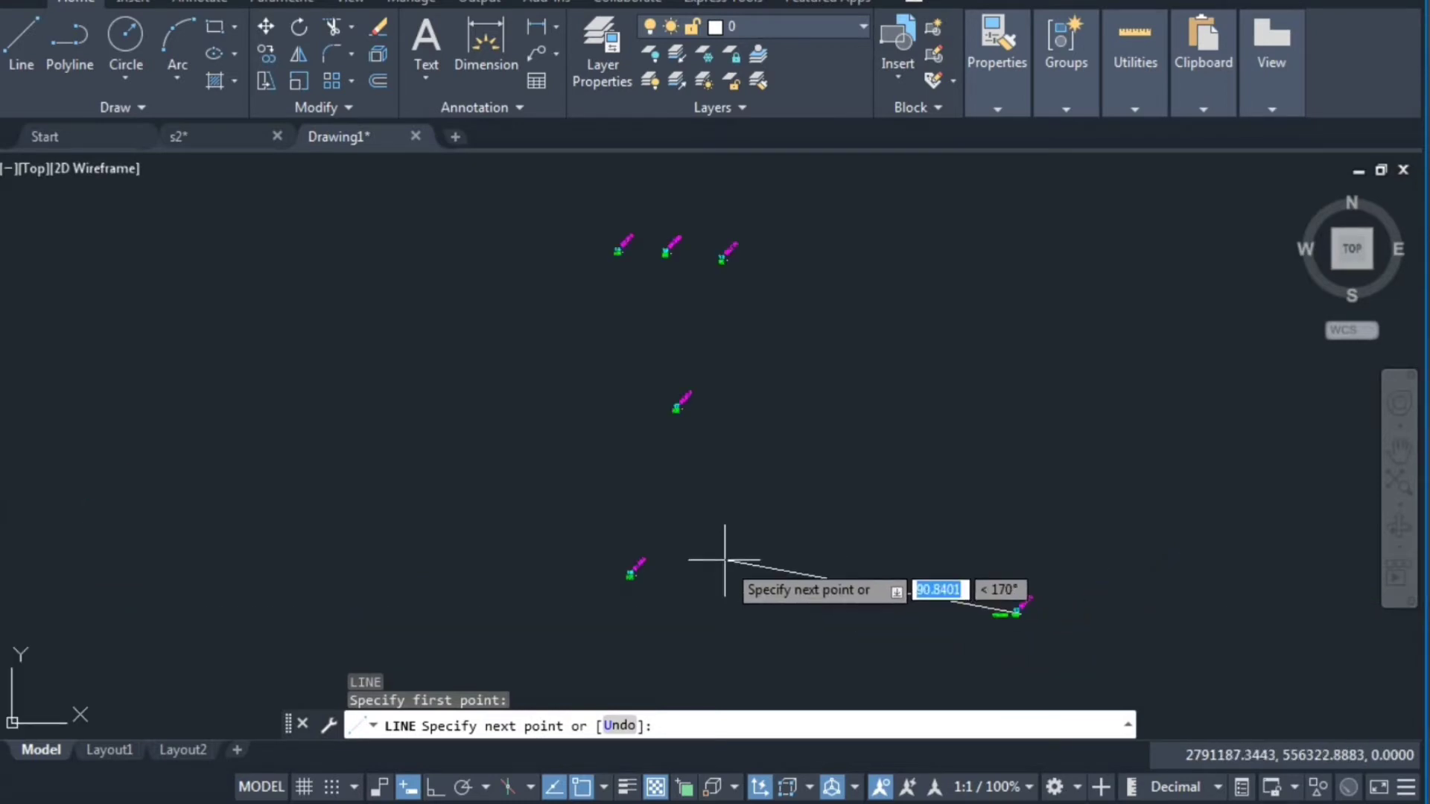
pyautogui.scroll(-3, 597, 582)
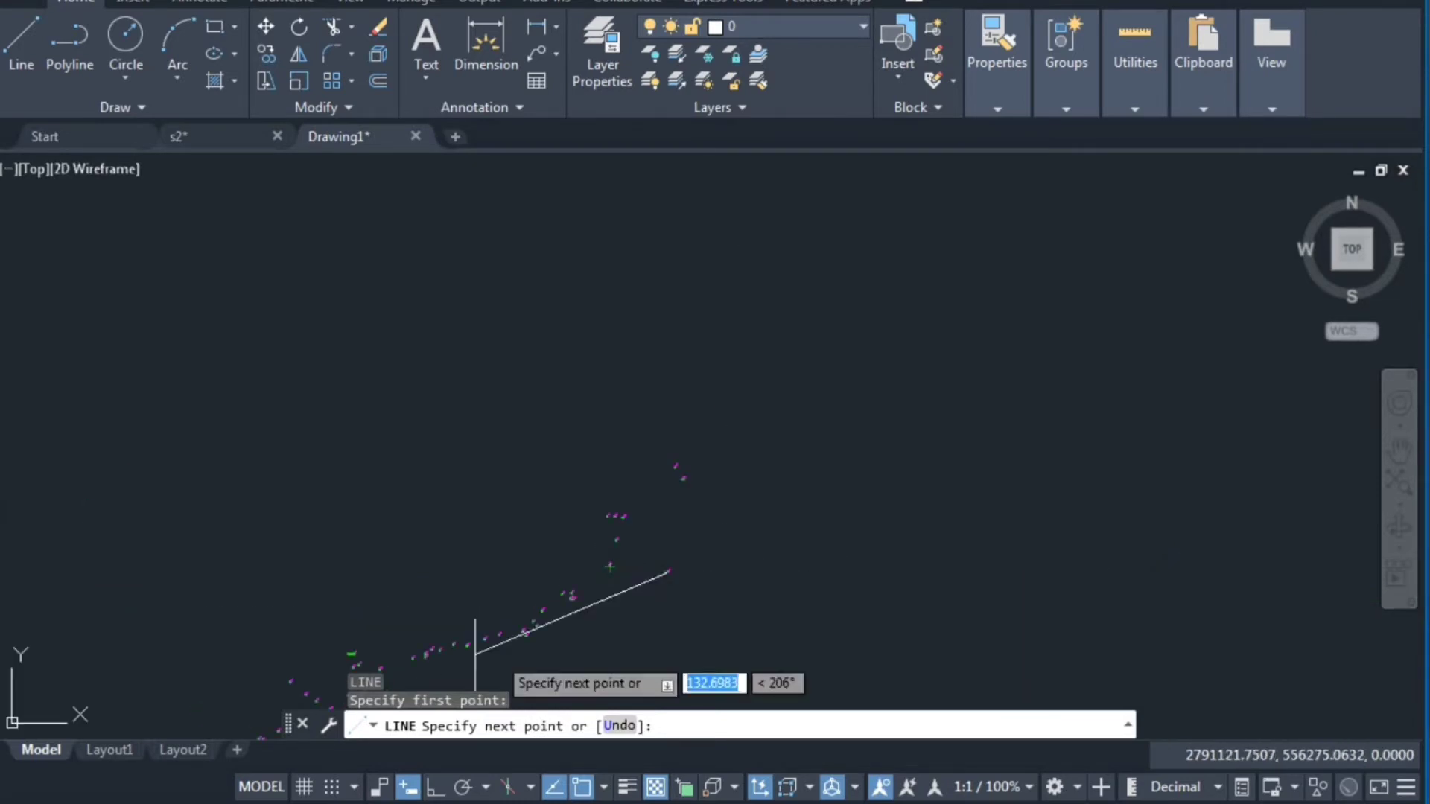
pyautogui.middleClick(455, 646)
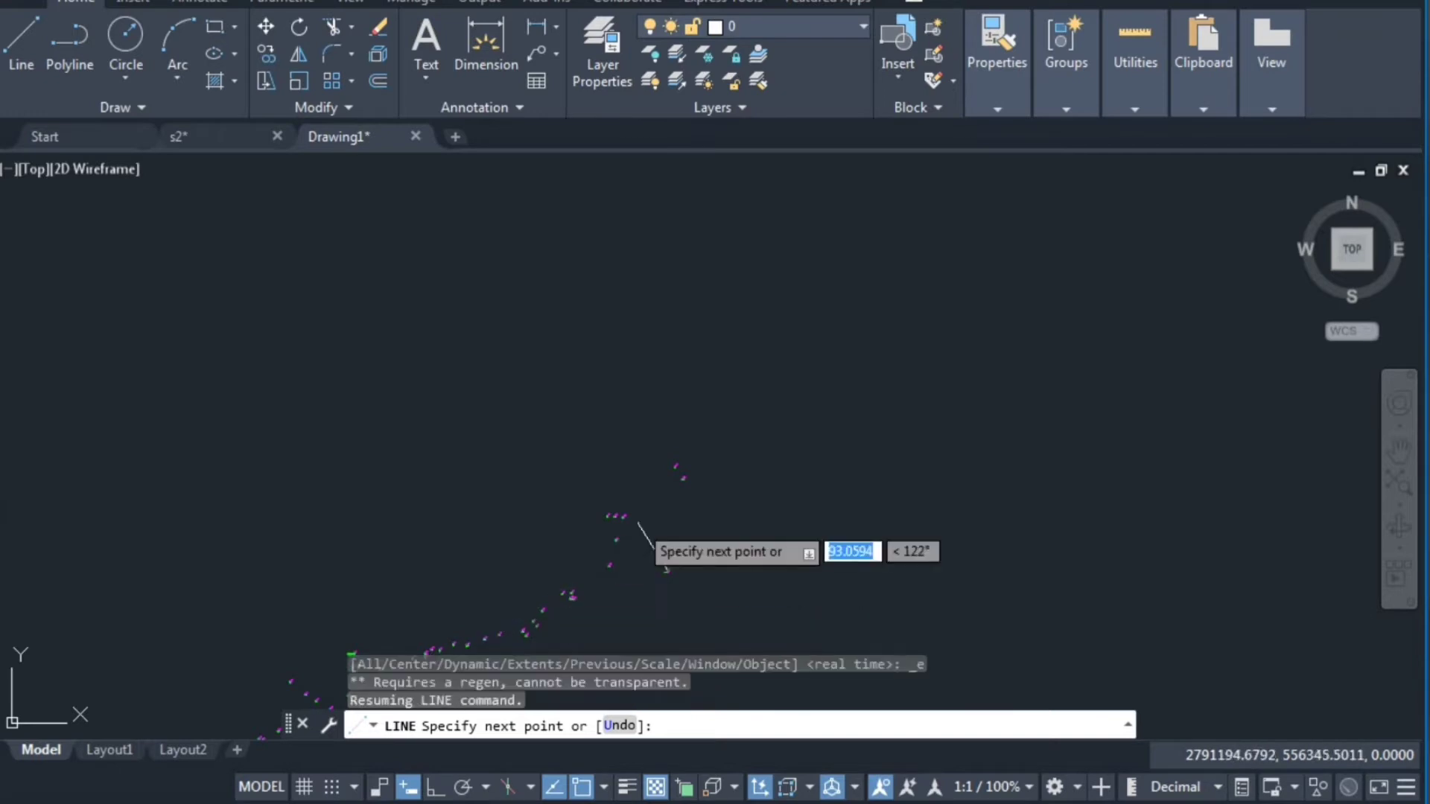
pyautogui.scroll(2, 447, 586)
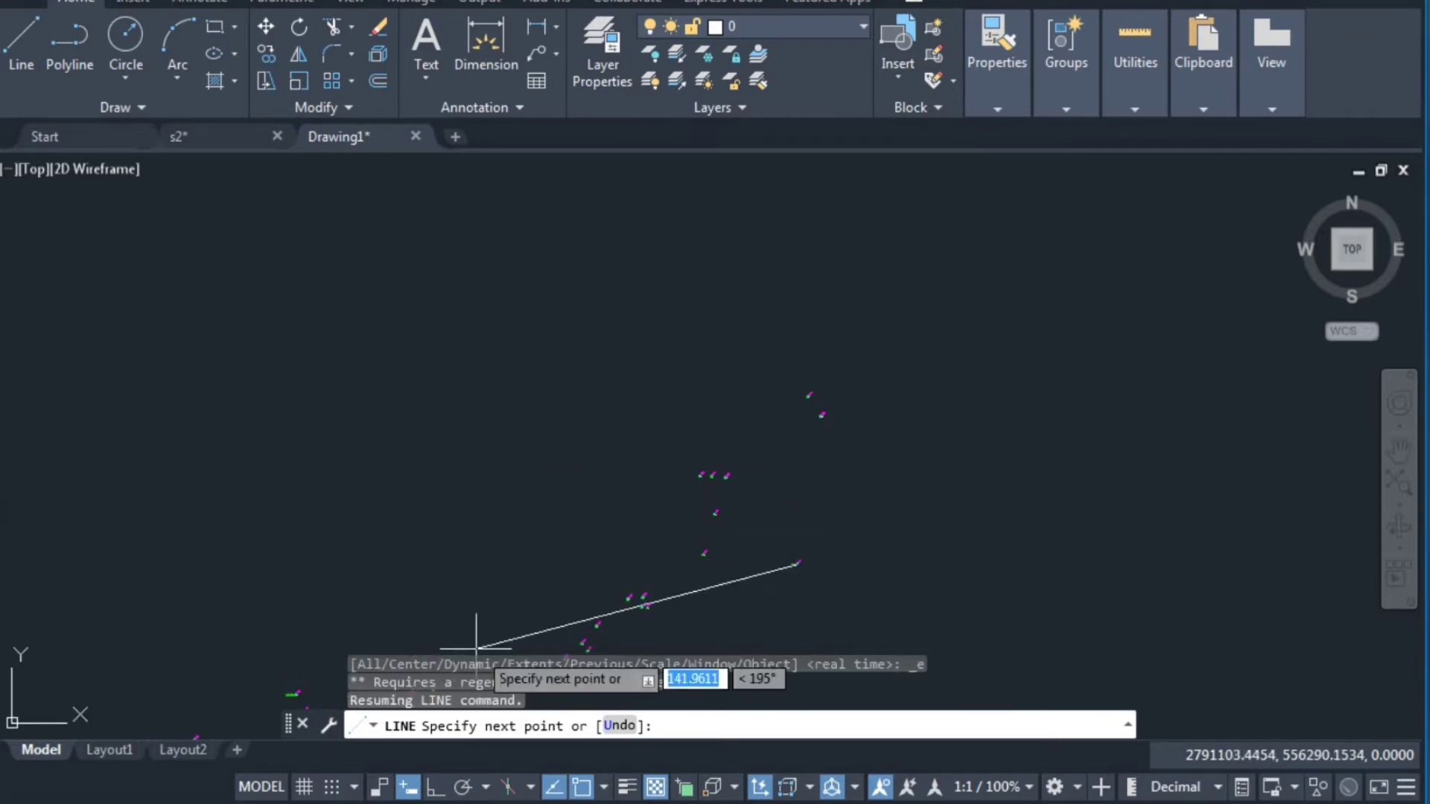
pyautogui.scroll(2, 476, 649)
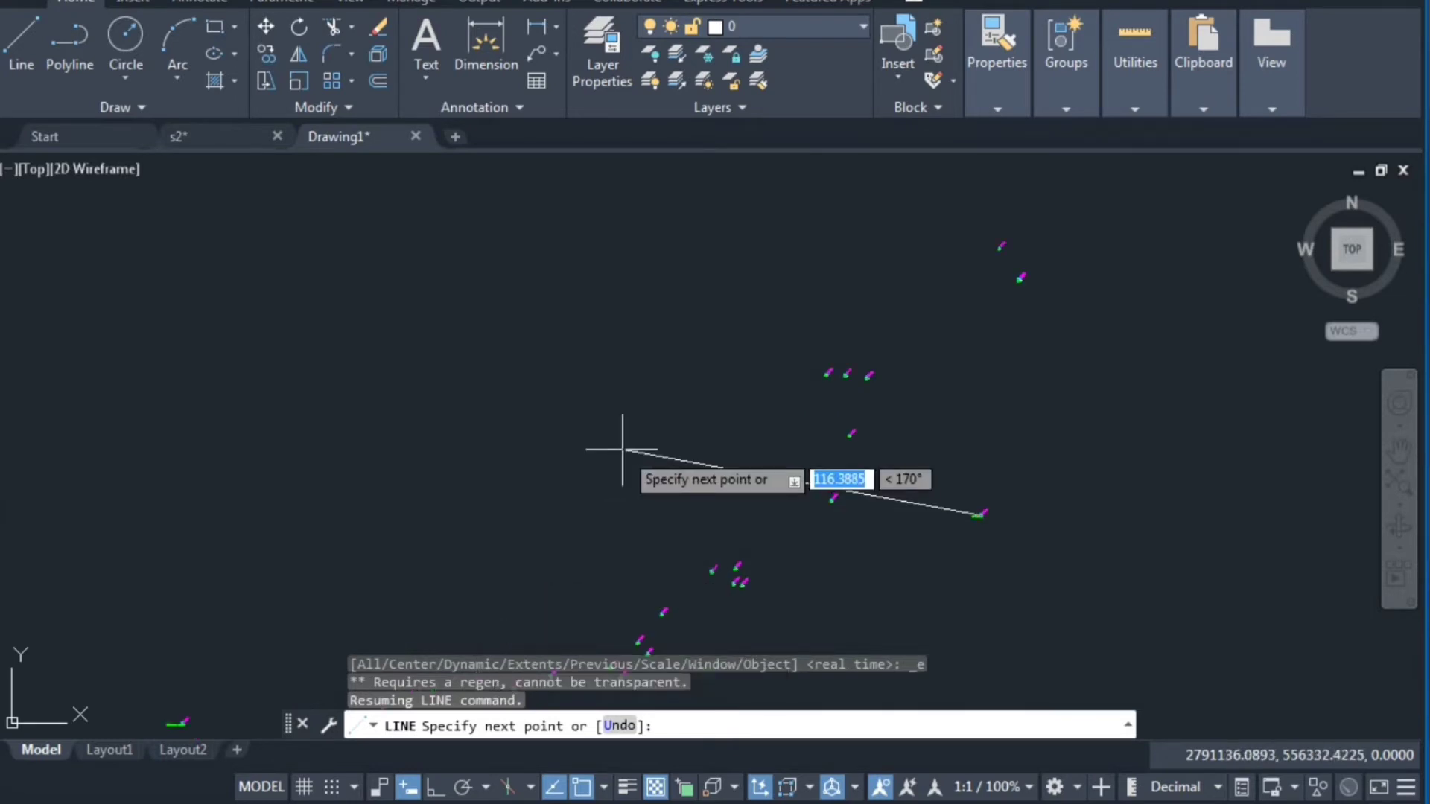
pyautogui.scroll(-5, 596, 632)
pyautogui.moveTo(568, 655)
pyautogui.mouseDown(button='middle')
pyautogui.moveTo(705, 405)
pyautogui.moveTo(849, 328)
pyautogui.mouseUp(button='middle')
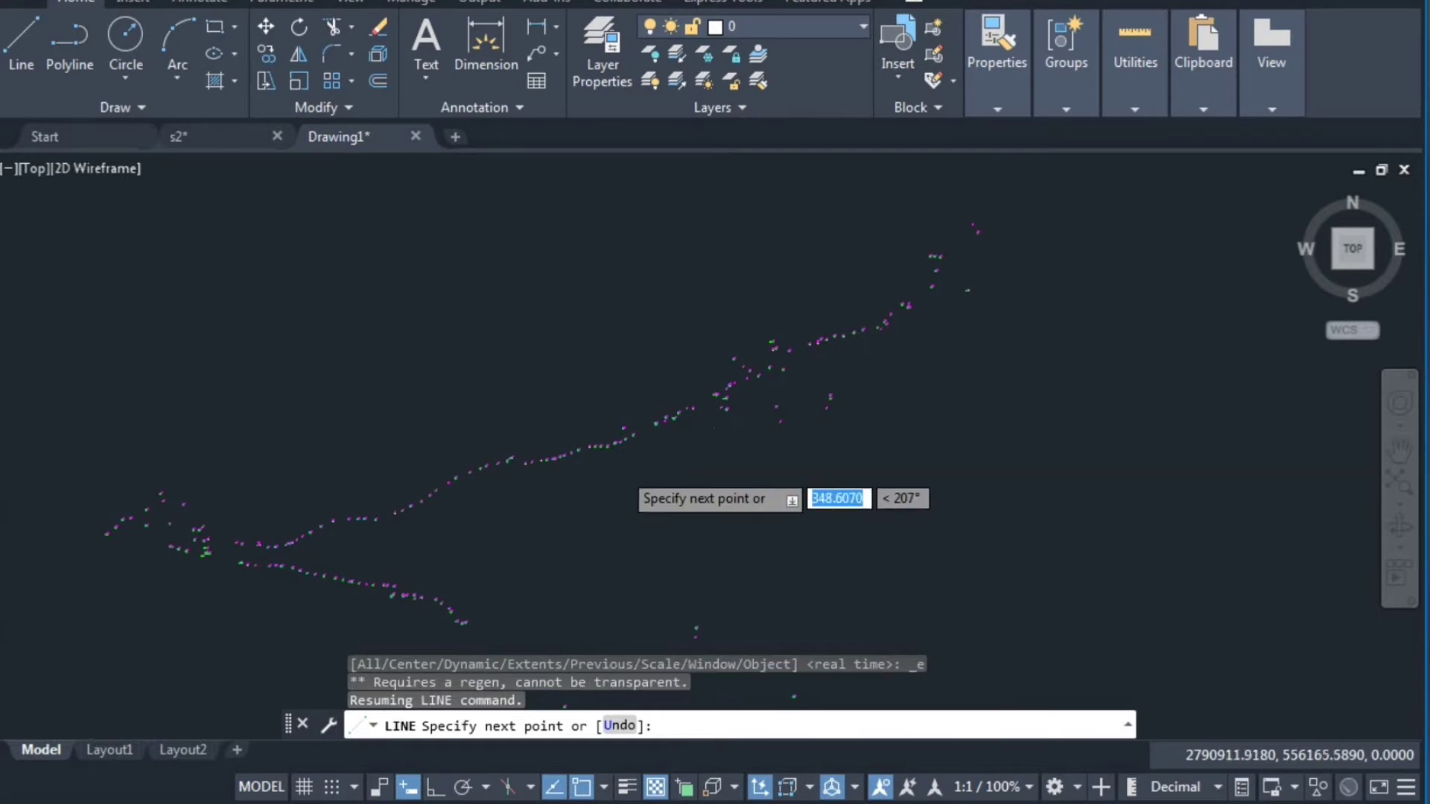
pyautogui.scroll(3, 618, 468)
pyautogui.scroll(2, 618, 469)
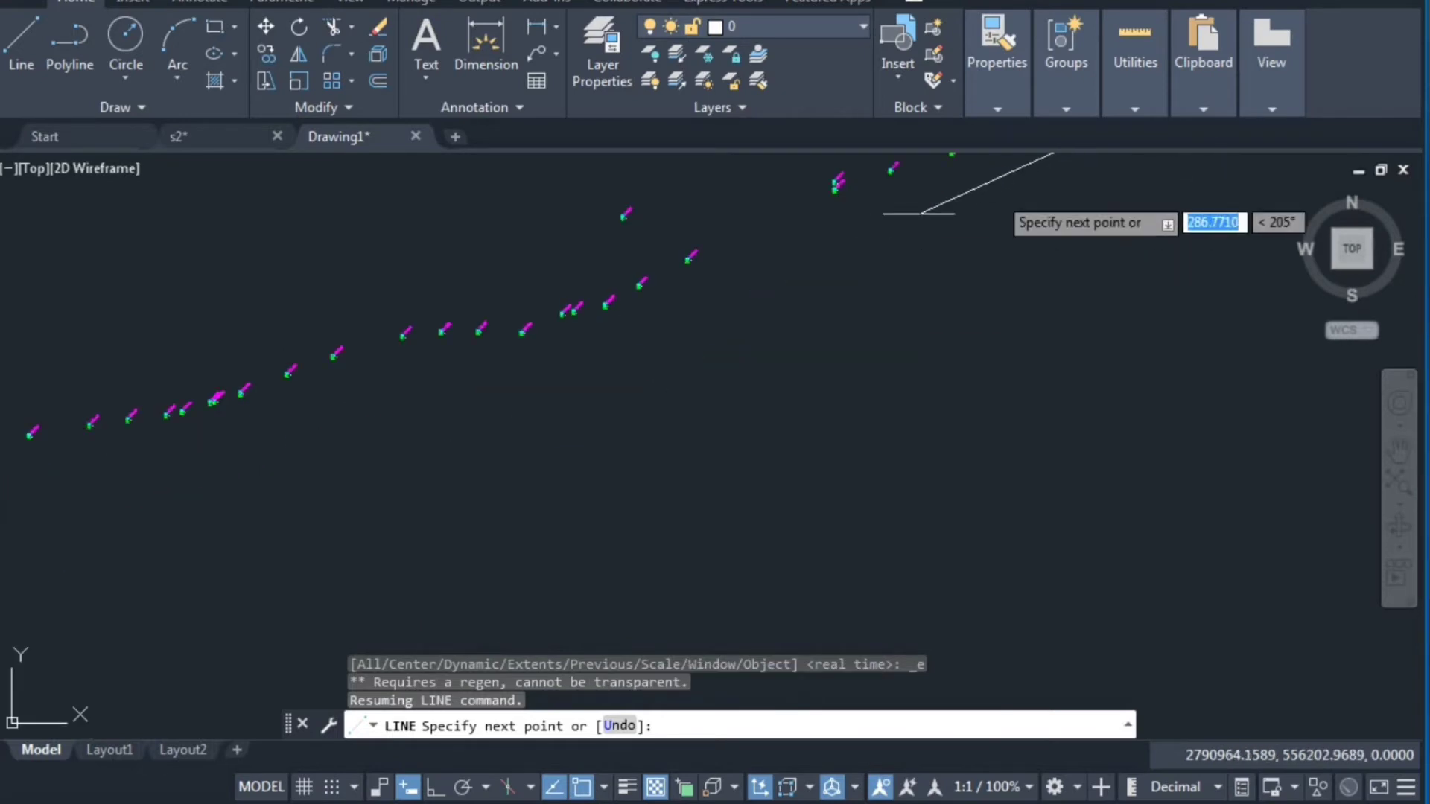
pyautogui.scroll(-1, 112, 476)
pyautogui.scroll(-1, 112, 477)
pyautogui.scroll(-1, 112, 477)
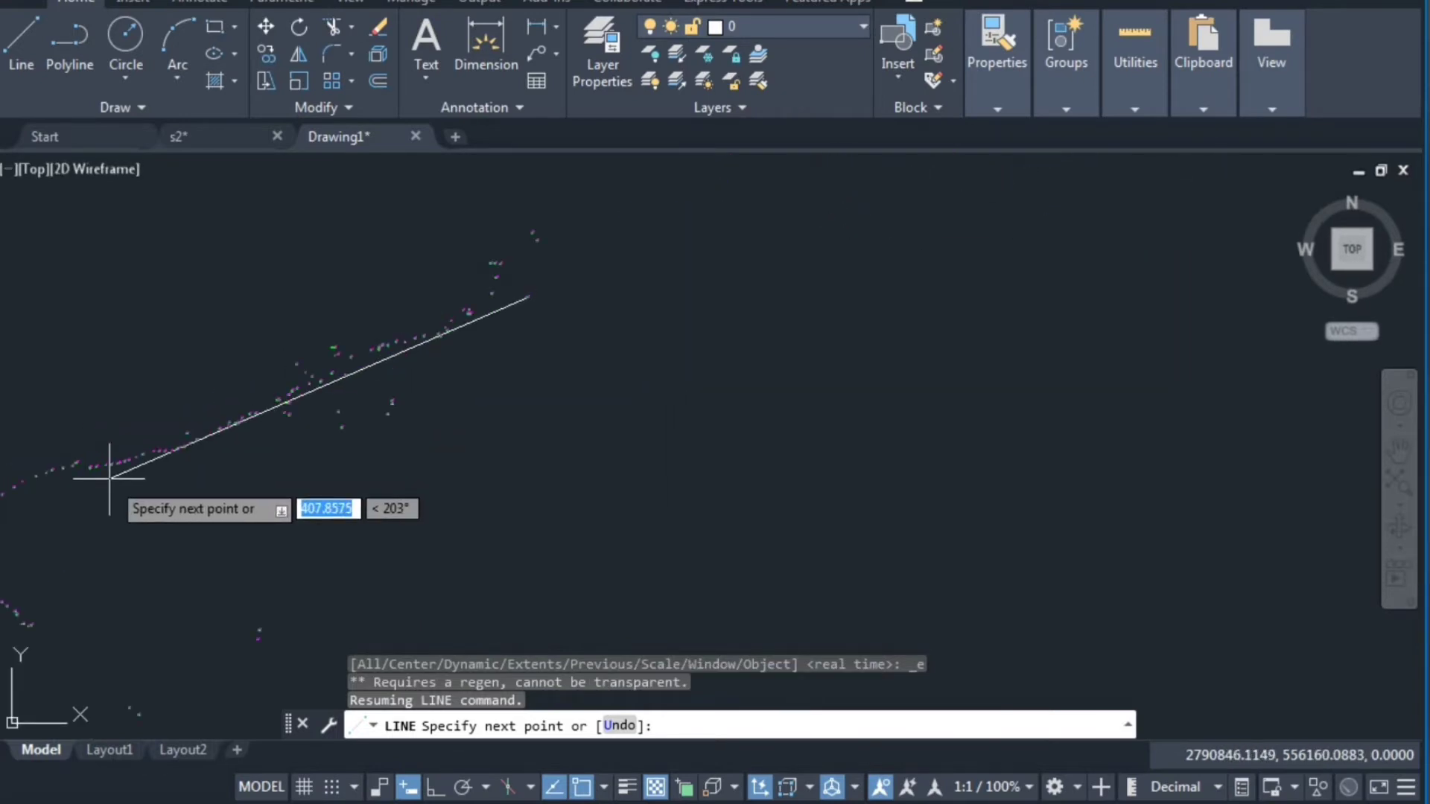
pyautogui.moveTo(166, 667); pyautogui.dragTo(597, 583, button='middle')
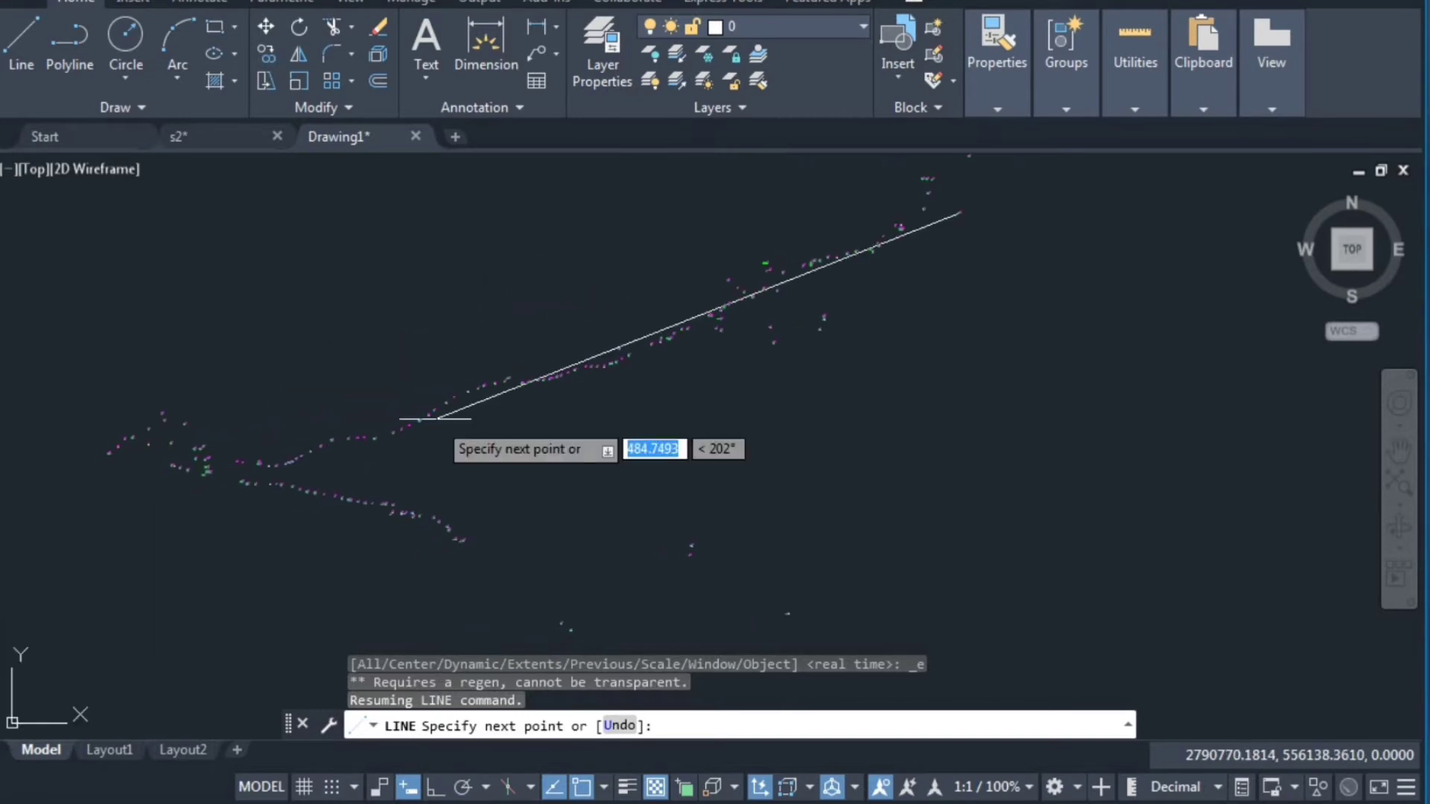
pyautogui.scroll(2, 190, 484)
pyautogui.scroll(1, 343, 402)
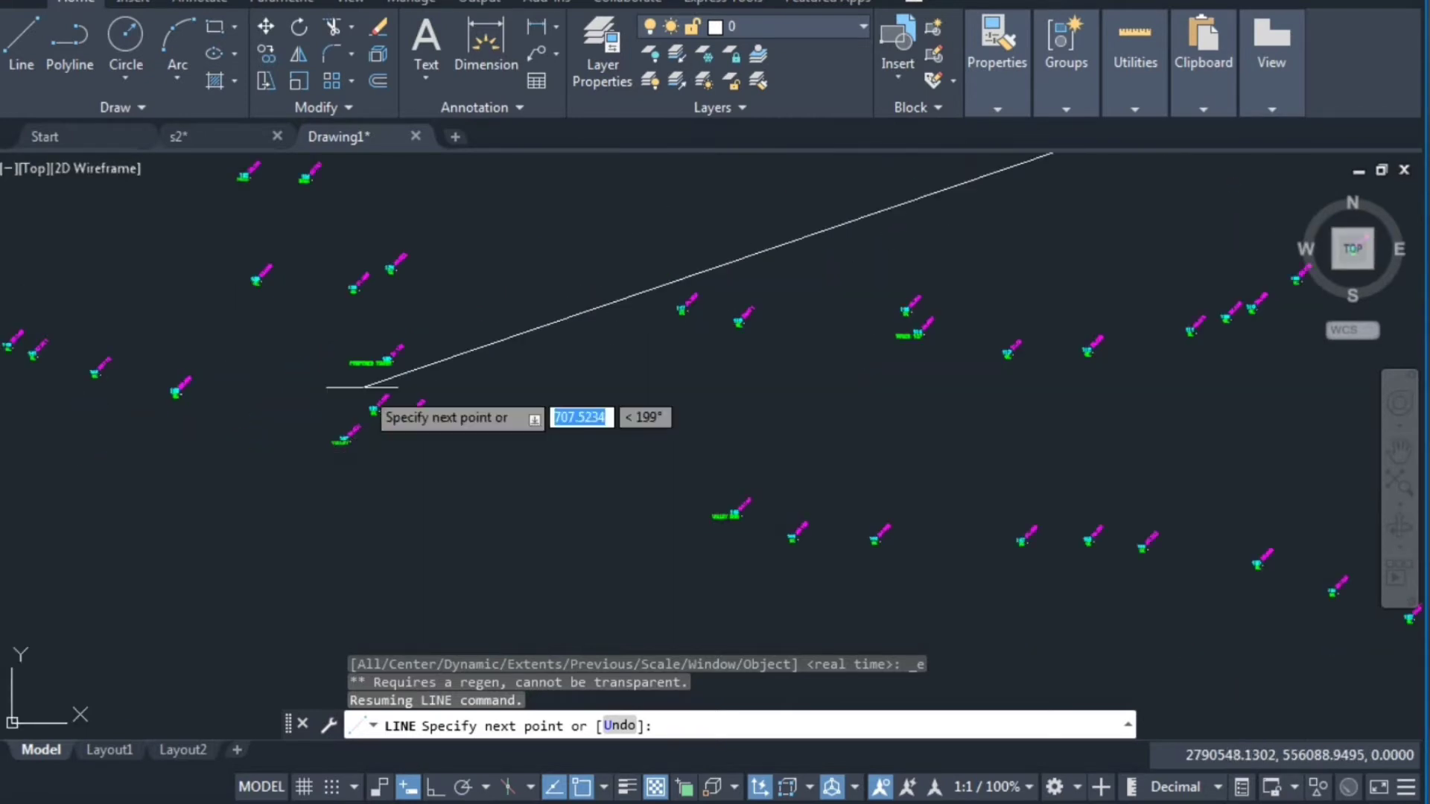
pyautogui.scroll(2, 407, 350)
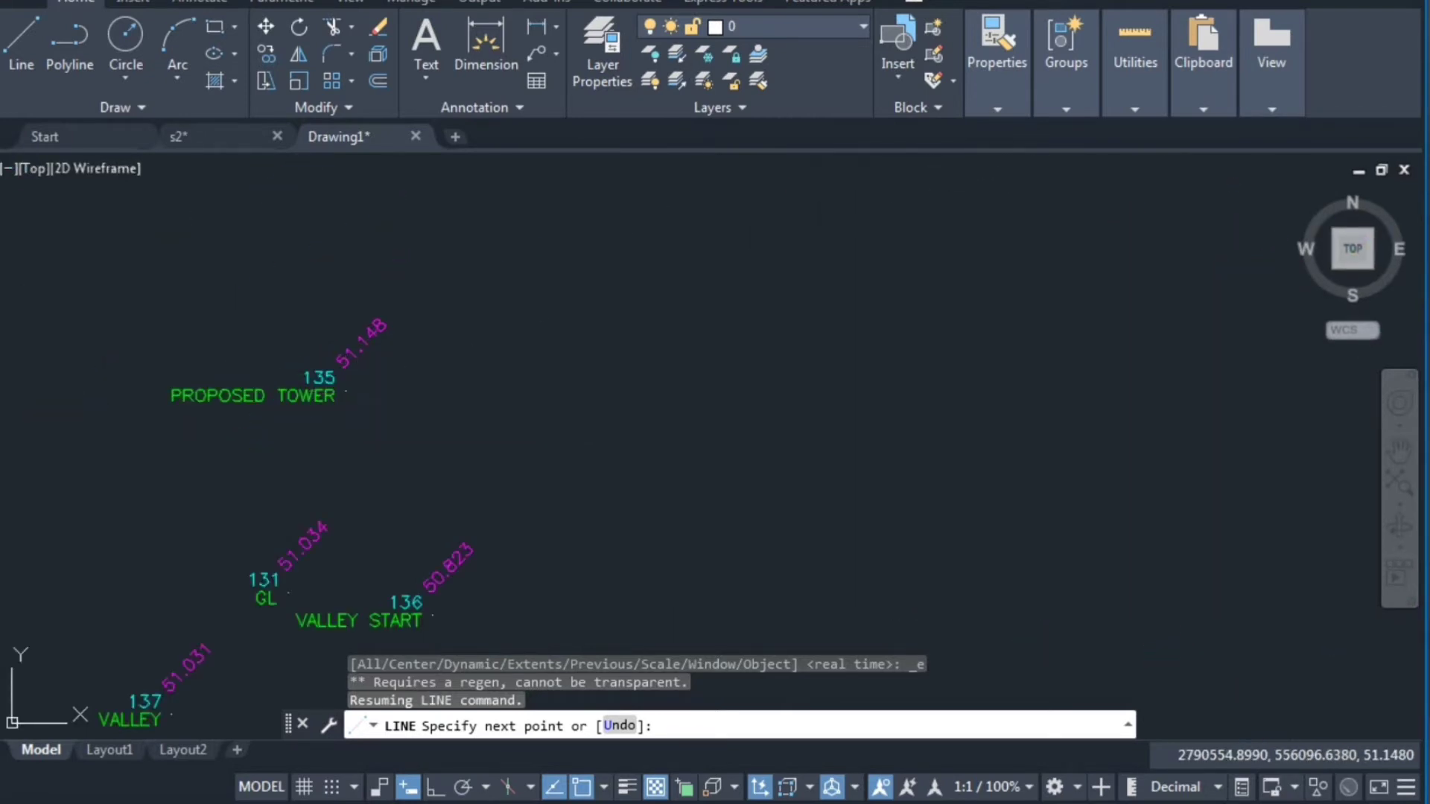
pyautogui.click(346, 390)
# Continue the line through the next tower to TOWER 134 and finish it.
pyautogui.scroll(-2, 346, 390)
pyautogui.scroll(-2, 1027, 573)
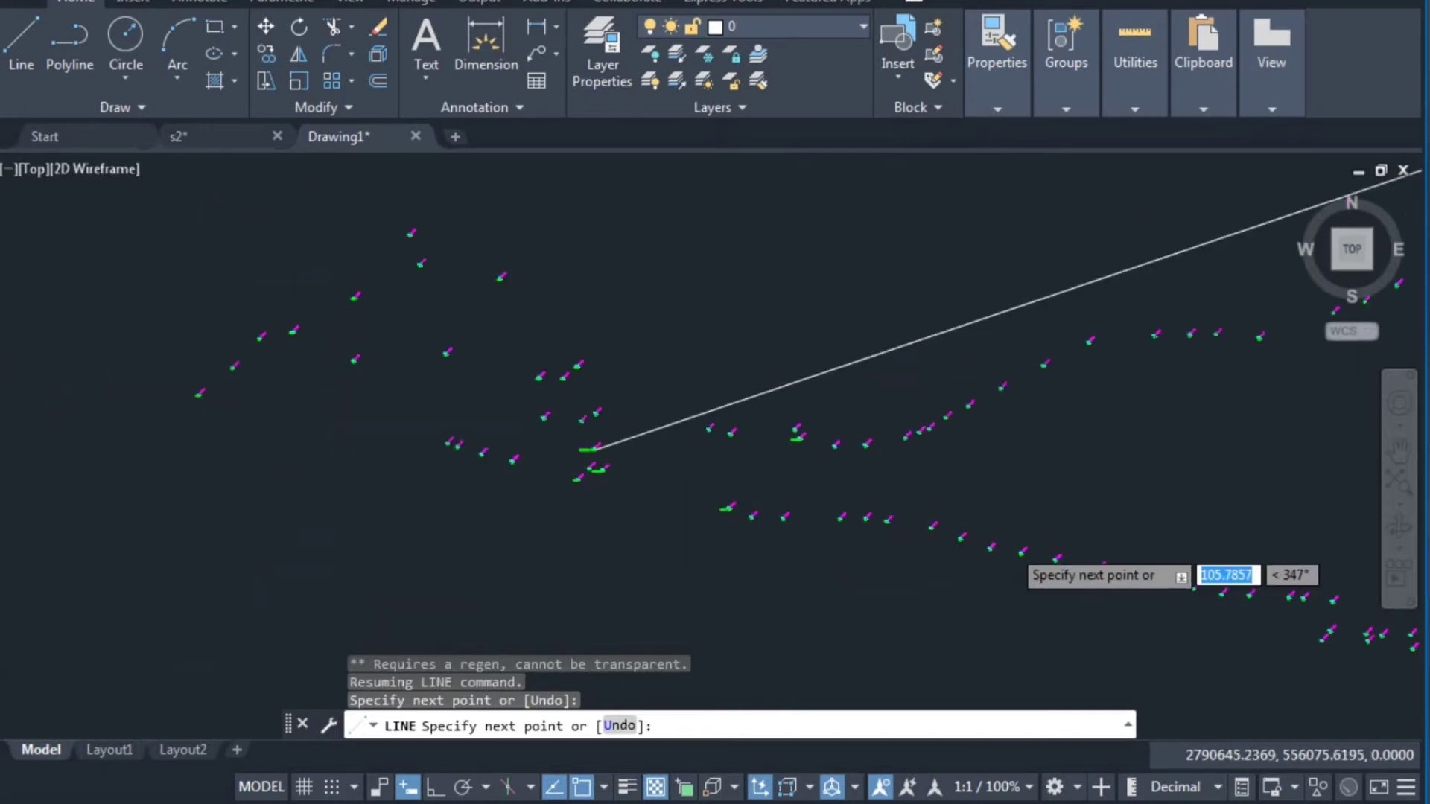
pyautogui.scroll(-2, 1137, 578)
pyautogui.moveTo(1136, 578); pyautogui.dragTo(744, 463, button='middle')
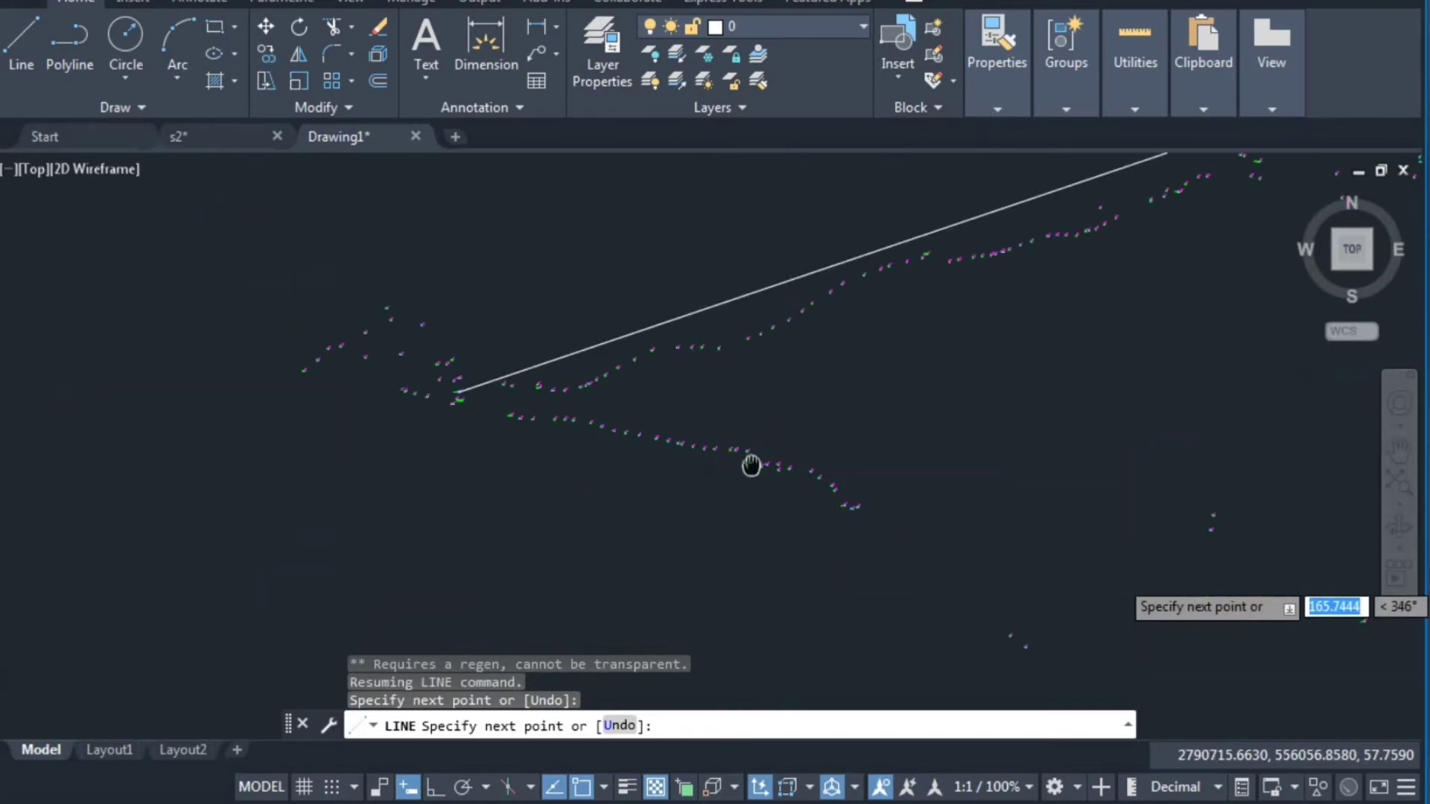
pyautogui.scroll(2, 855, 504)
pyautogui.scroll(2, 855, 504)
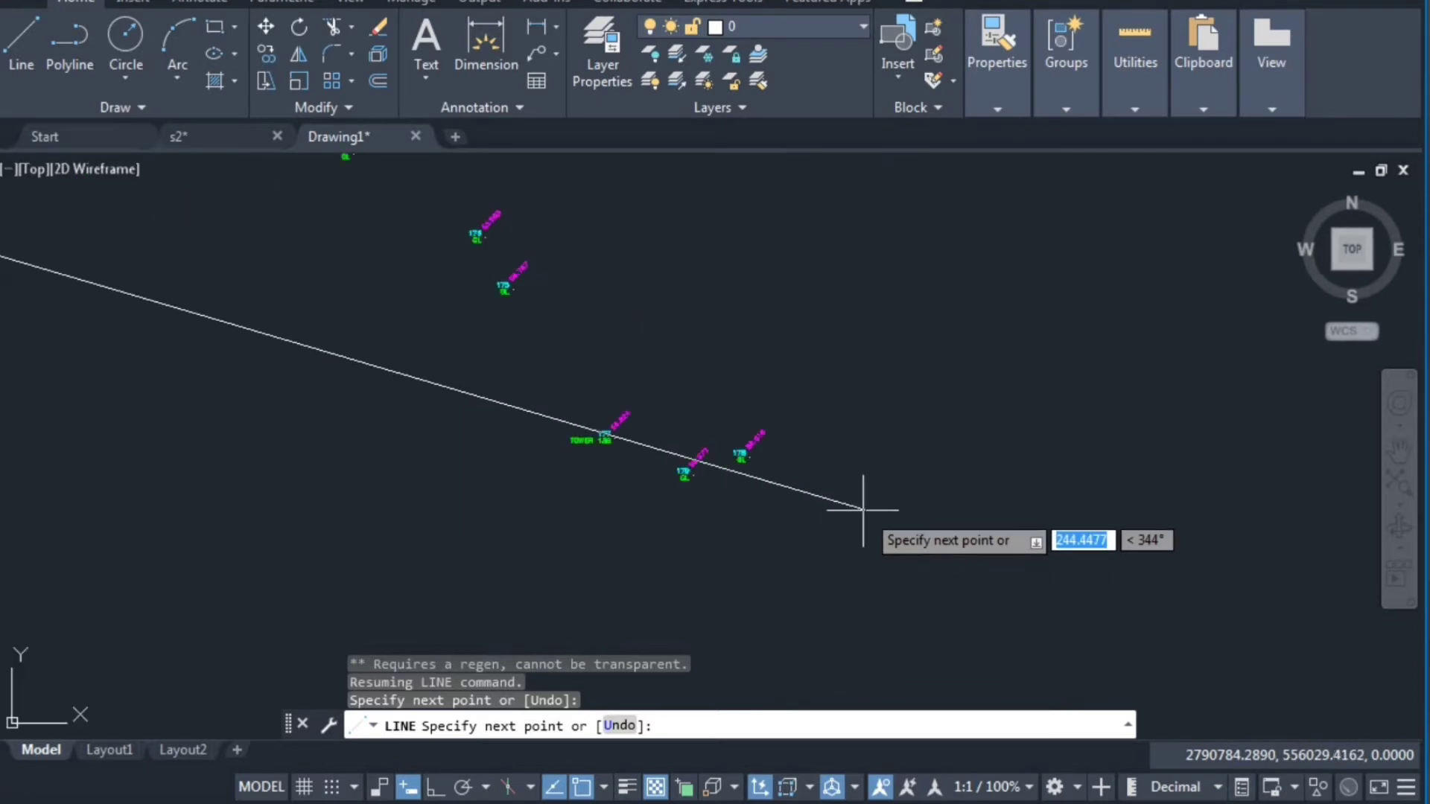
pyautogui.scroll(2, 495, 447)
pyautogui.scroll(1, 464, 409)
pyautogui.click(471, 403)
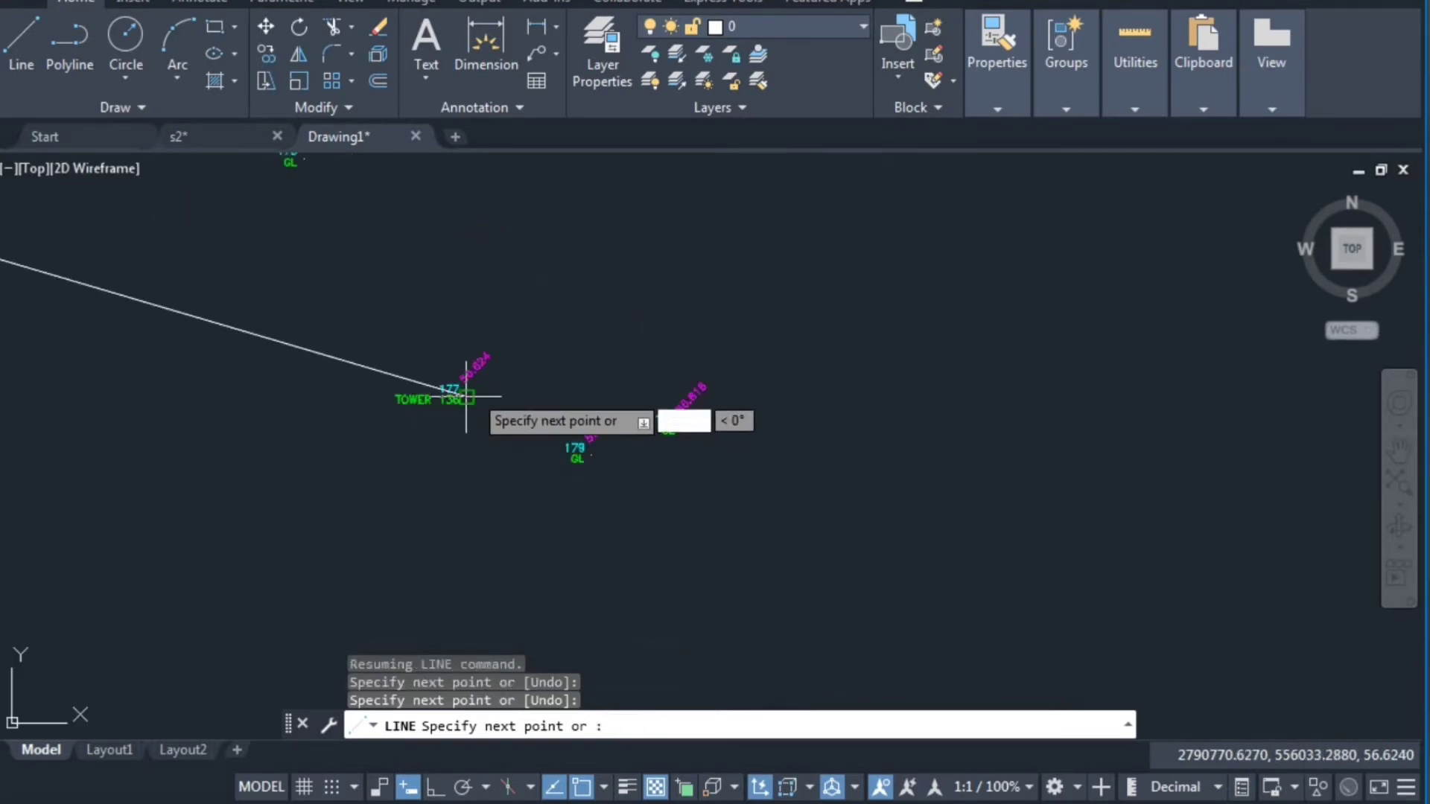
pyautogui.scroll(-2, 472, 394)
pyautogui.scroll(-2, 472, 391)
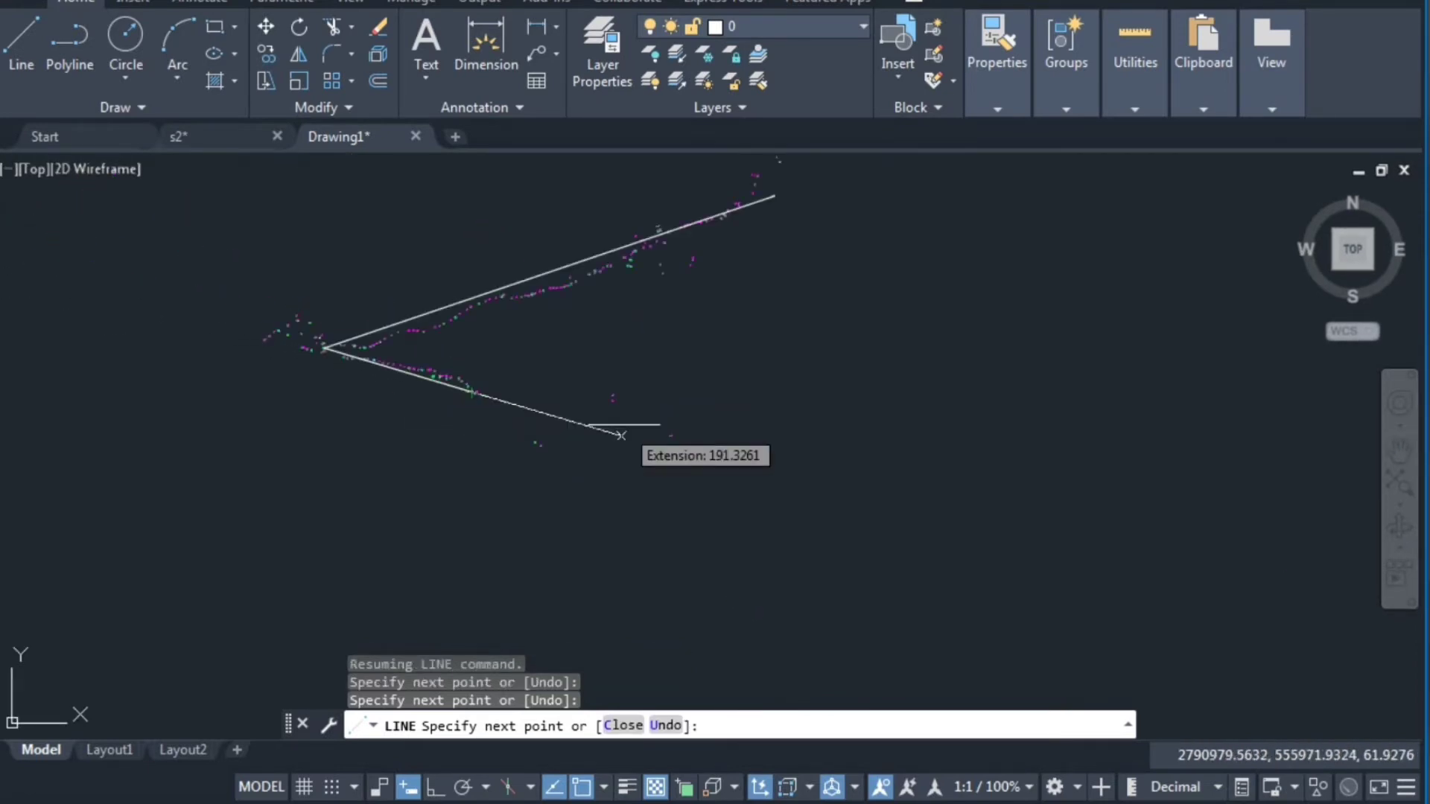
pyautogui.scroll(3, 677, 431)
pyautogui.scroll(2, 767, 377)
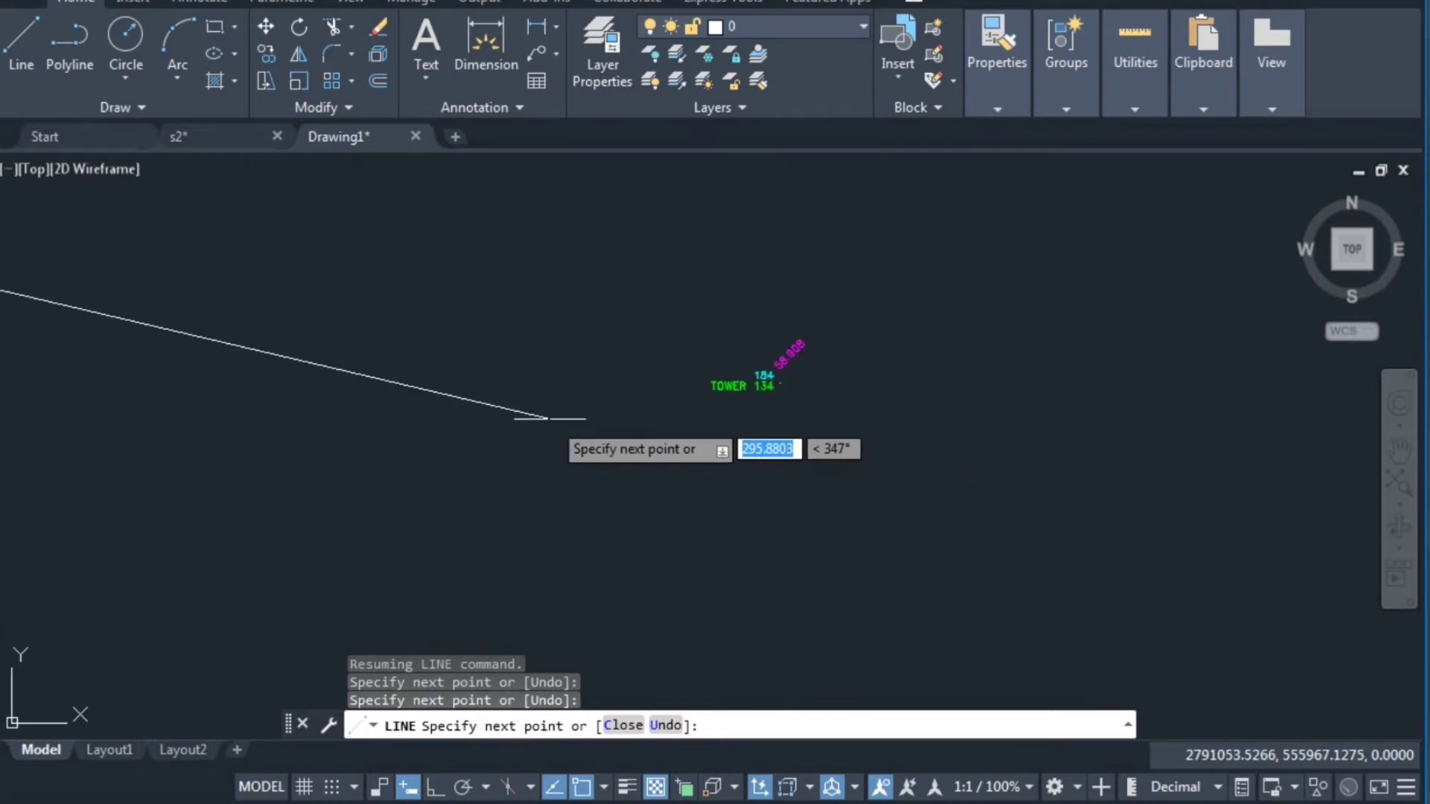
pyautogui.scroll(1, 913, 360)
pyautogui.click(915, 362)
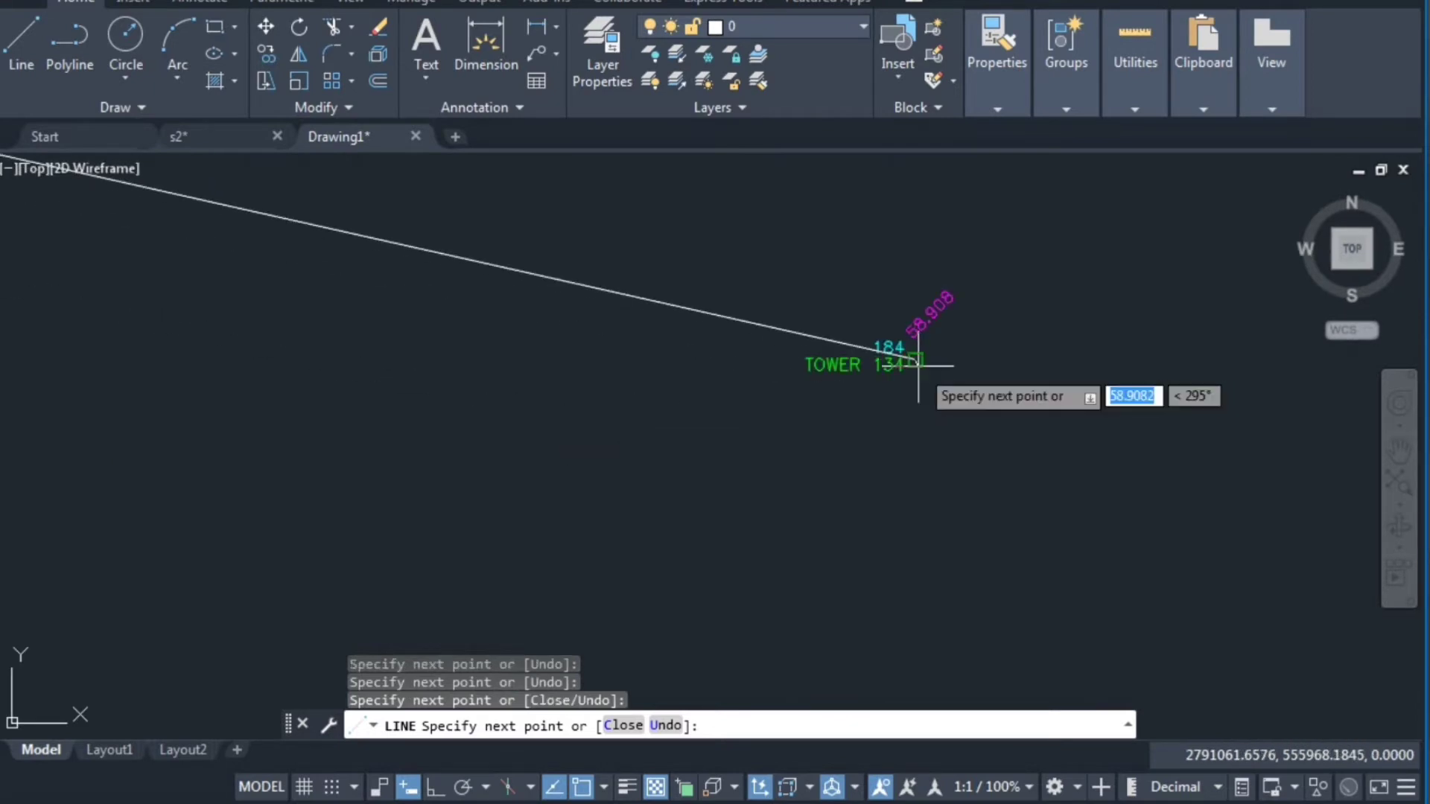
pyautogui.scroll(-2, 915, 365)
pyautogui.scroll(-3, 894, 377)
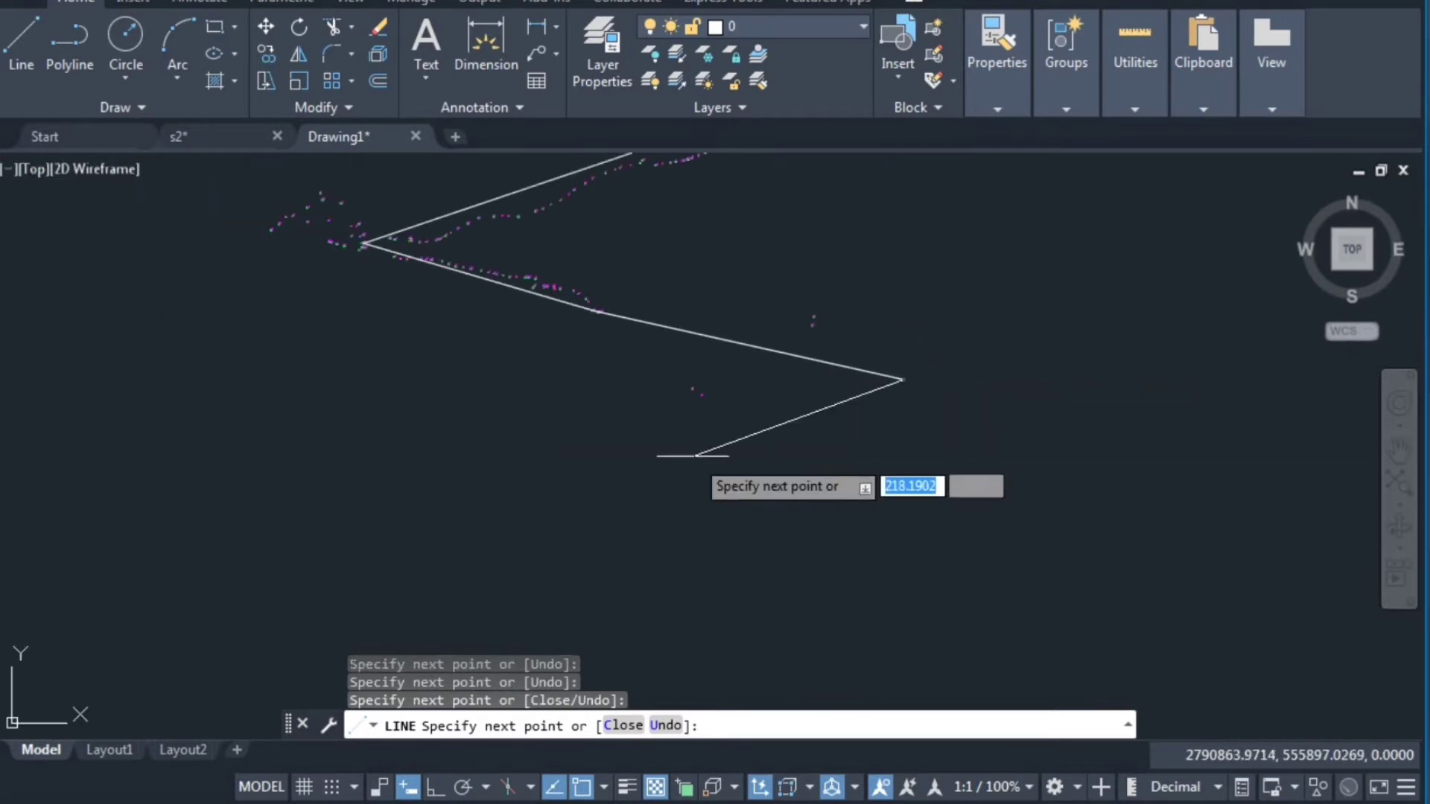
pyautogui.press('Return')
# Cancel an accidental lasso selection around the survey points.
pyautogui.scroll(-3, 711, 440)
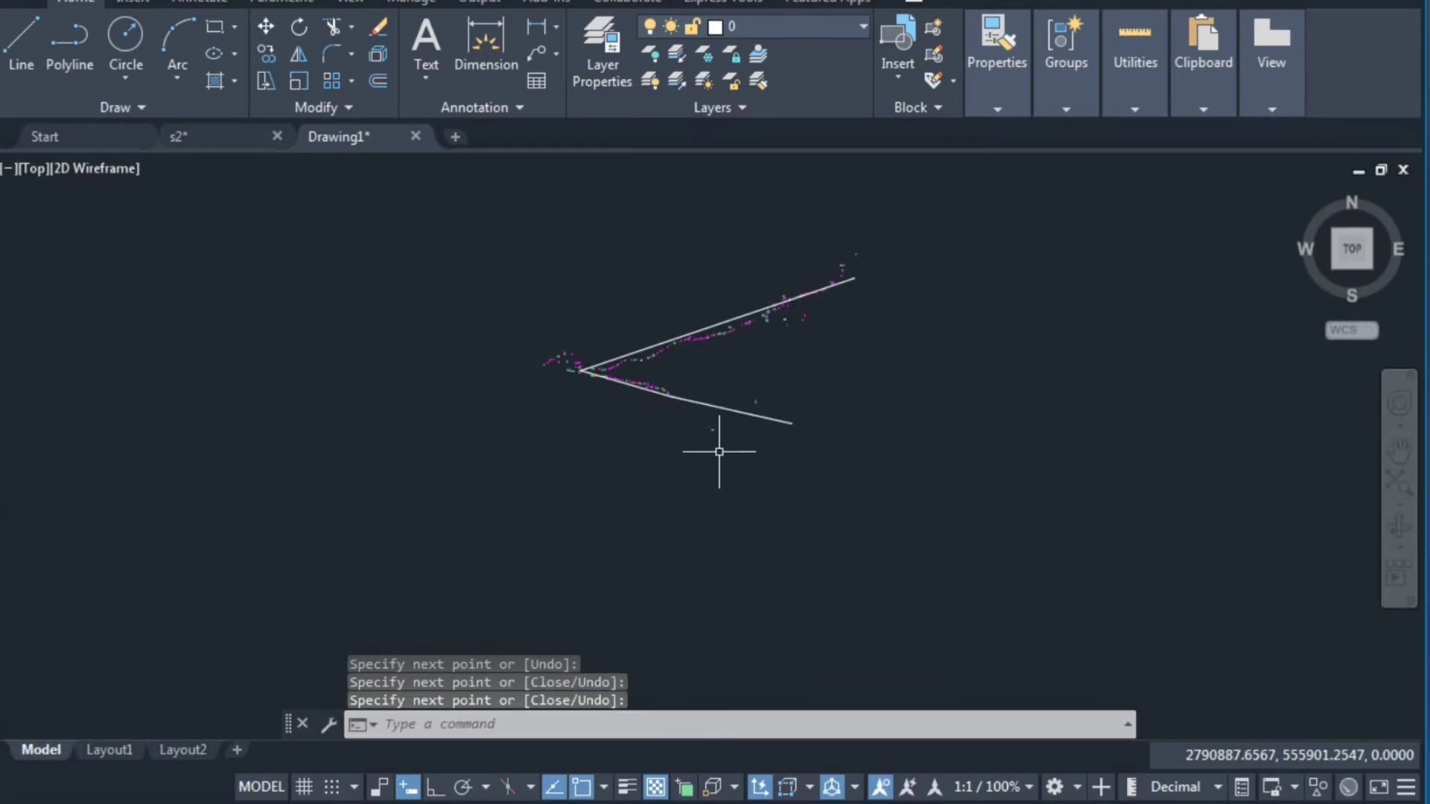
pyautogui.scroll(-2, 722, 449)
pyautogui.scroll(4, 795, 350)
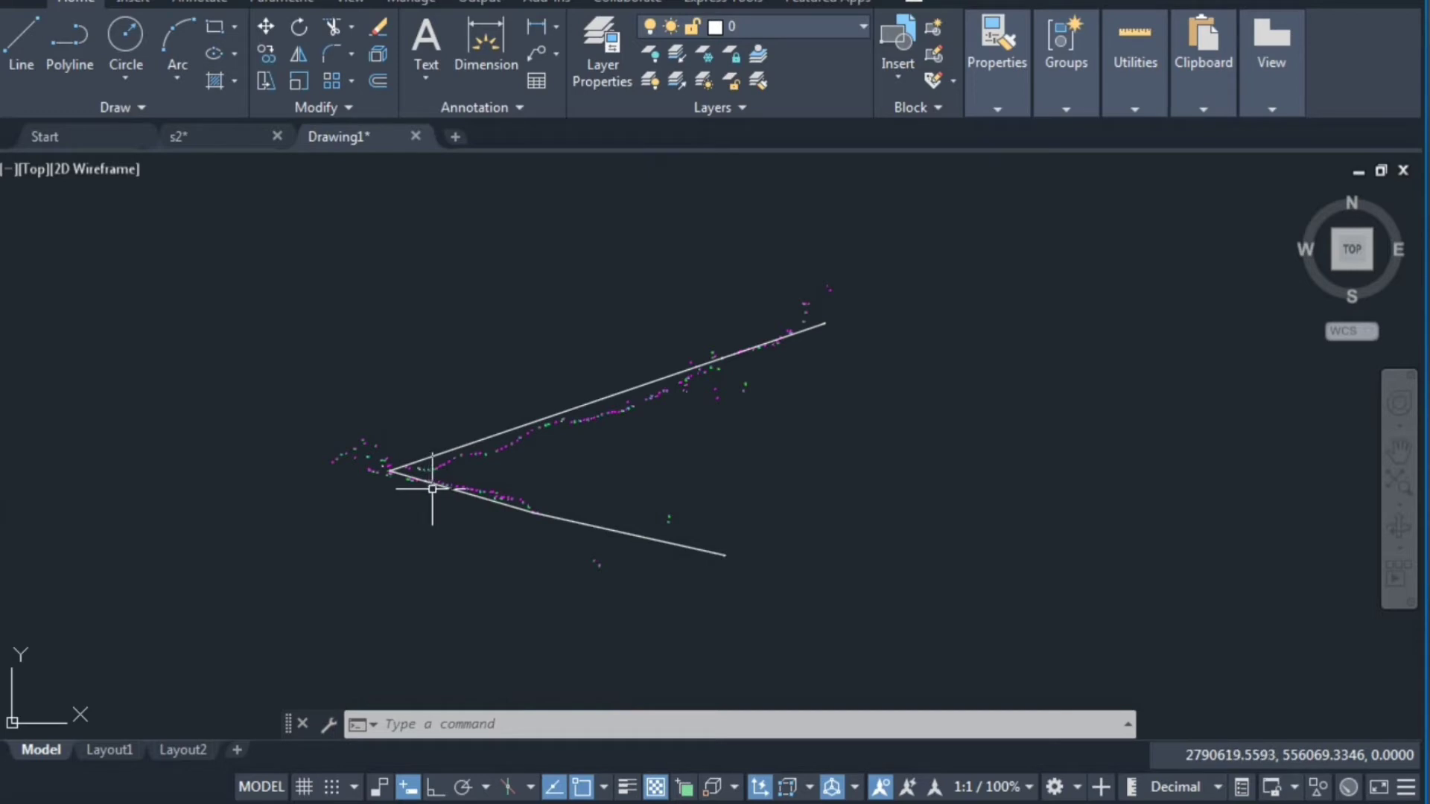
pyautogui.moveTo(797, 496)
pyautogui.mouseDown()
pyautogui.moveTo(381, 456)
pyautogui.moveTo(363, 524)
pyautogui.mouseUp()
pyautogui.press('Escape')
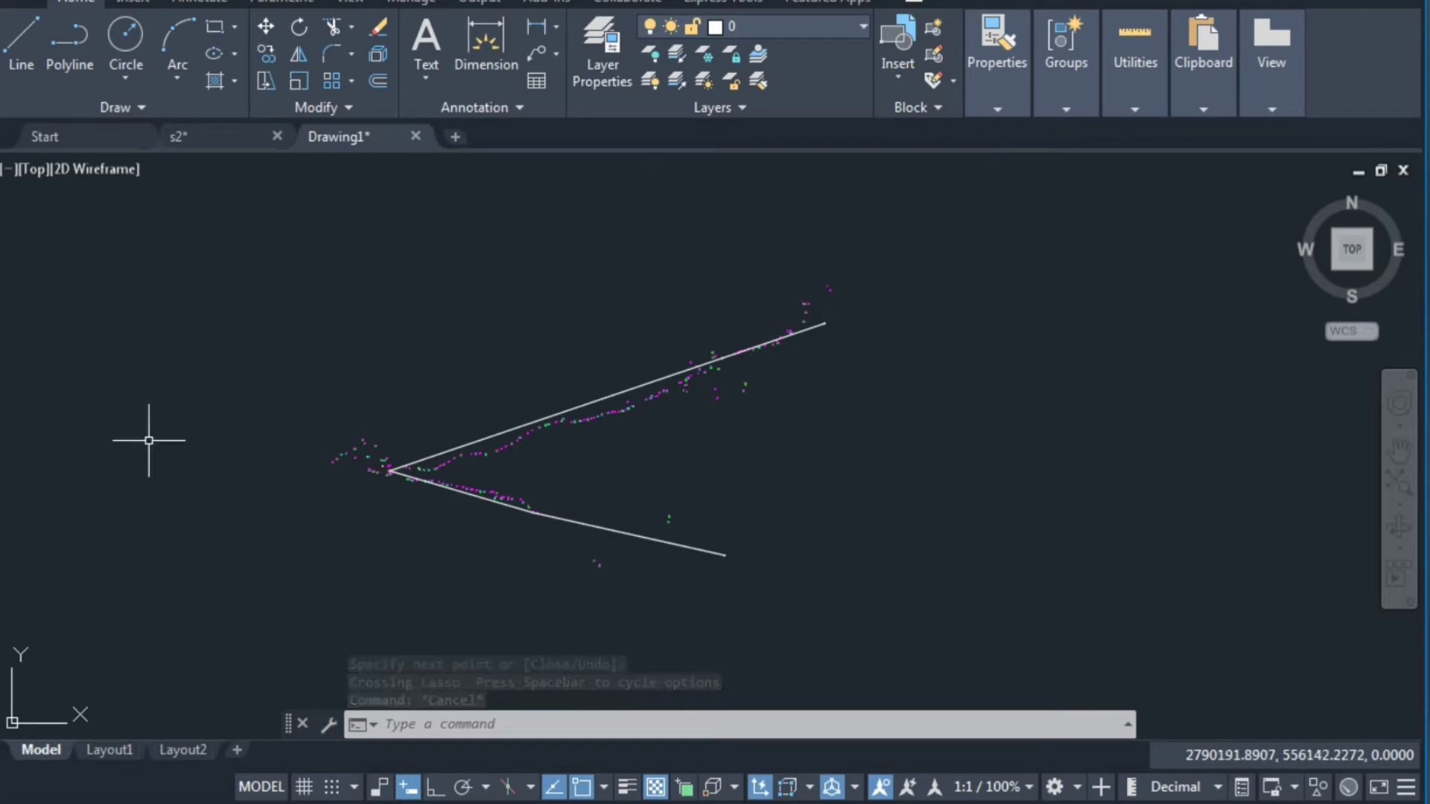
# Crossing-select the lower route line together with its nearby survey points.
pyautogui.scroll(-2, 62, 426)
pyautogui.scroll(-2, 62, 426)
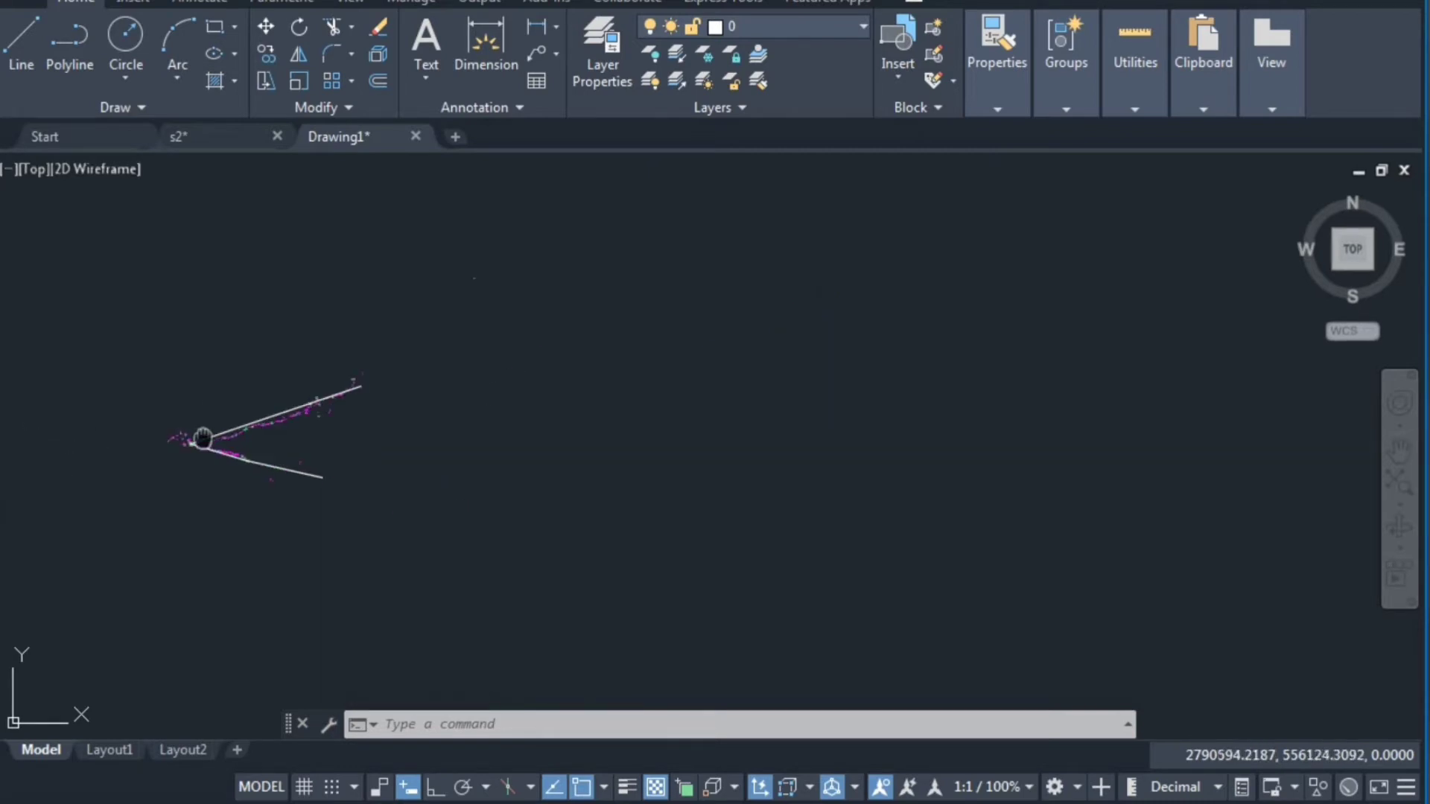
pyautogui.moveTo(192, 447); pyautogui.dragTo(521, 395, button='middle')
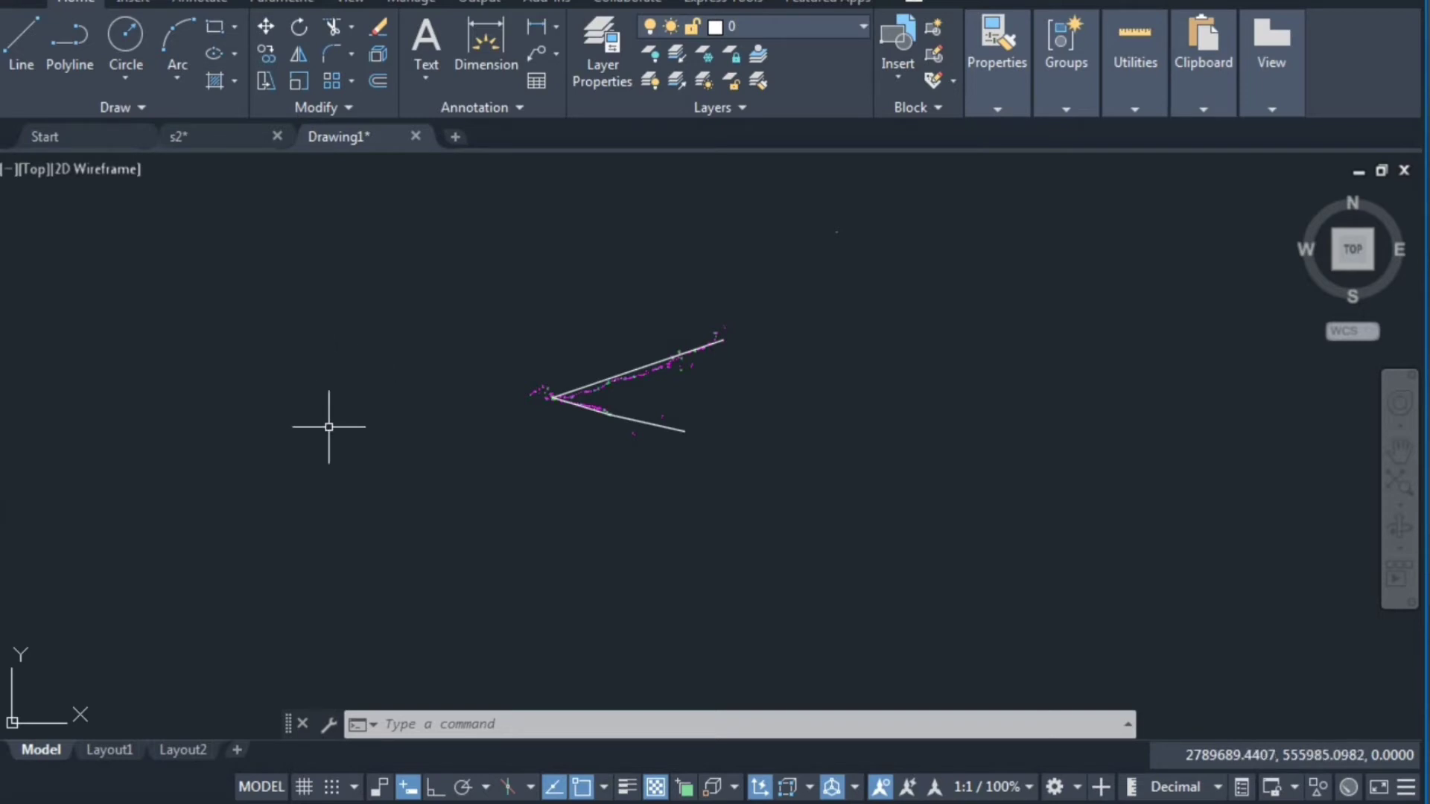
pyautogui.scroll(4, 527, 405)
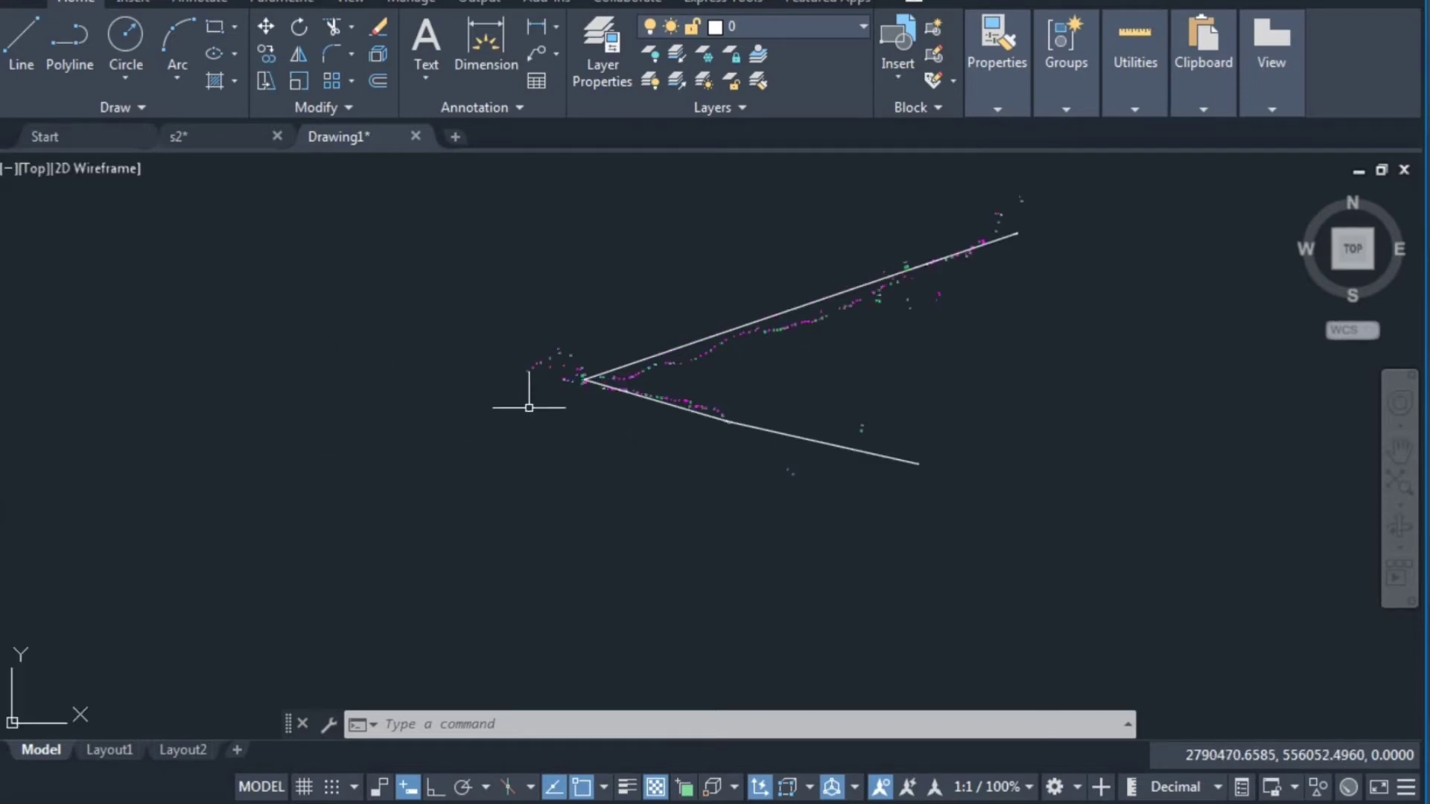
pyautogui.scroll(5, 526, 405)
pyautogui.scroll(-2, 928, 448)
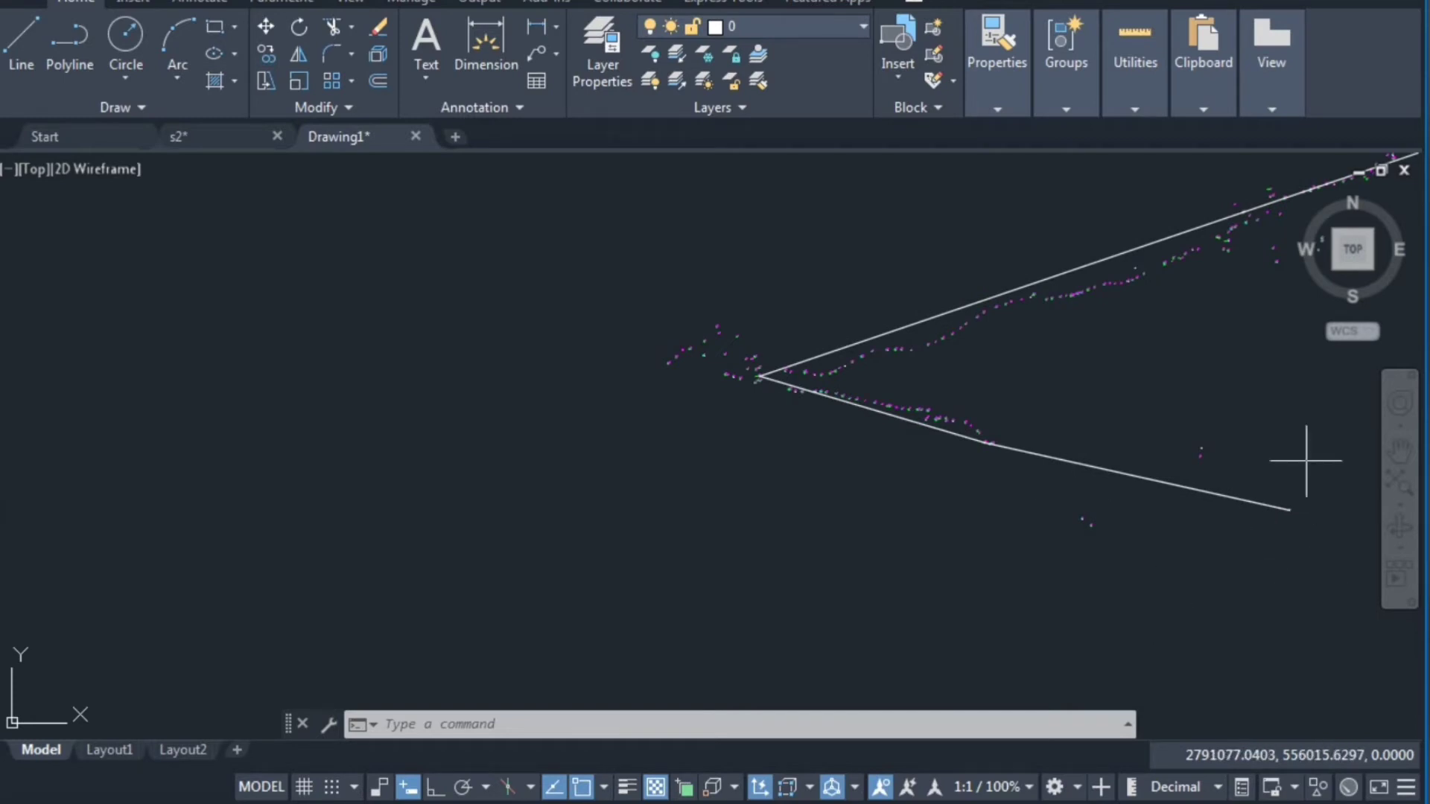
pyautogui.moveTo(1306, 460)
pyautogui.mouseDown()
pyautogui.moveTo(688, 445)
pyautogui.moveTo(1302, 553)
pyautogui.mouseUp()
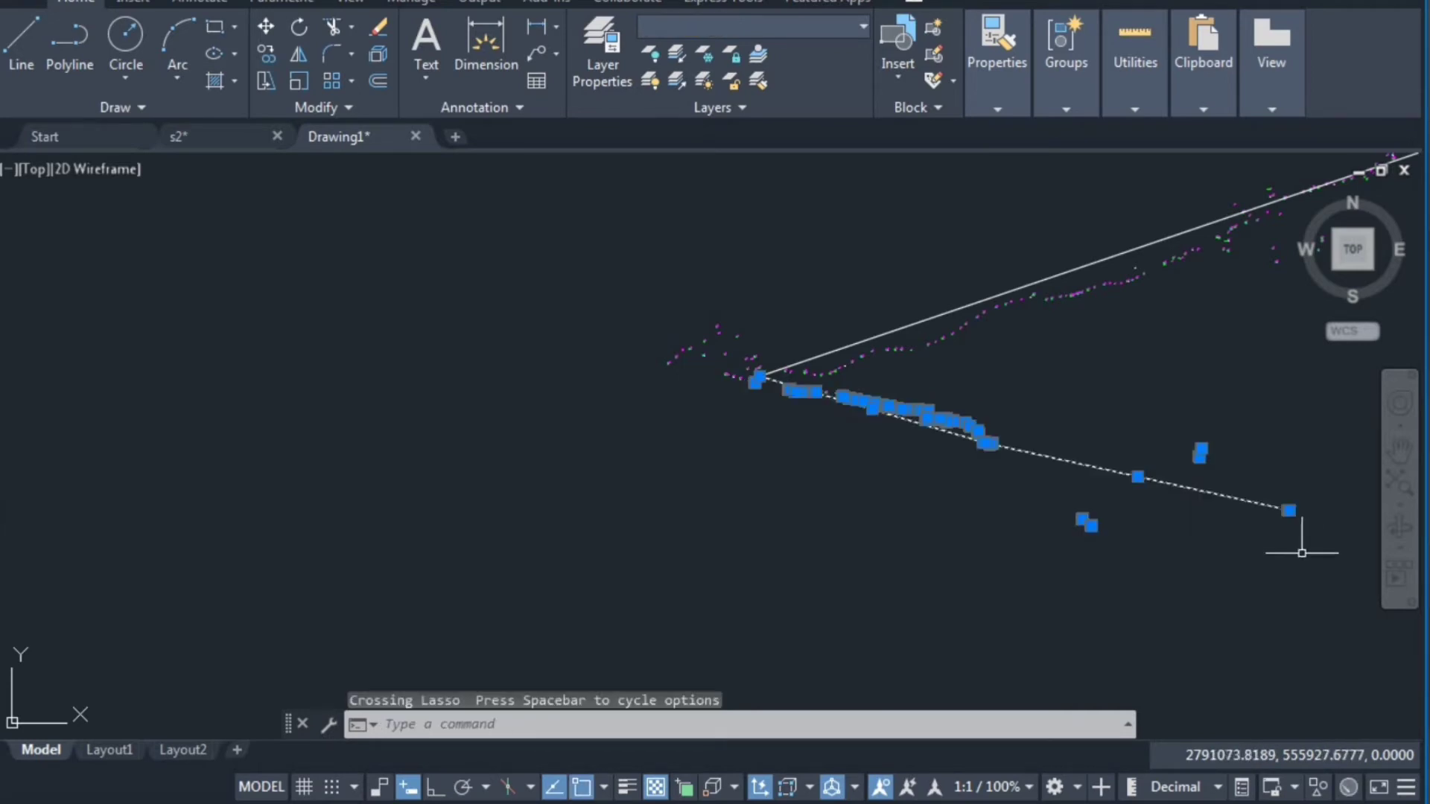
# Rotate the lower leg and its 41 points about the PROPOSED TOWER vertex, swinging it up-left.
pyautogui.write('r')
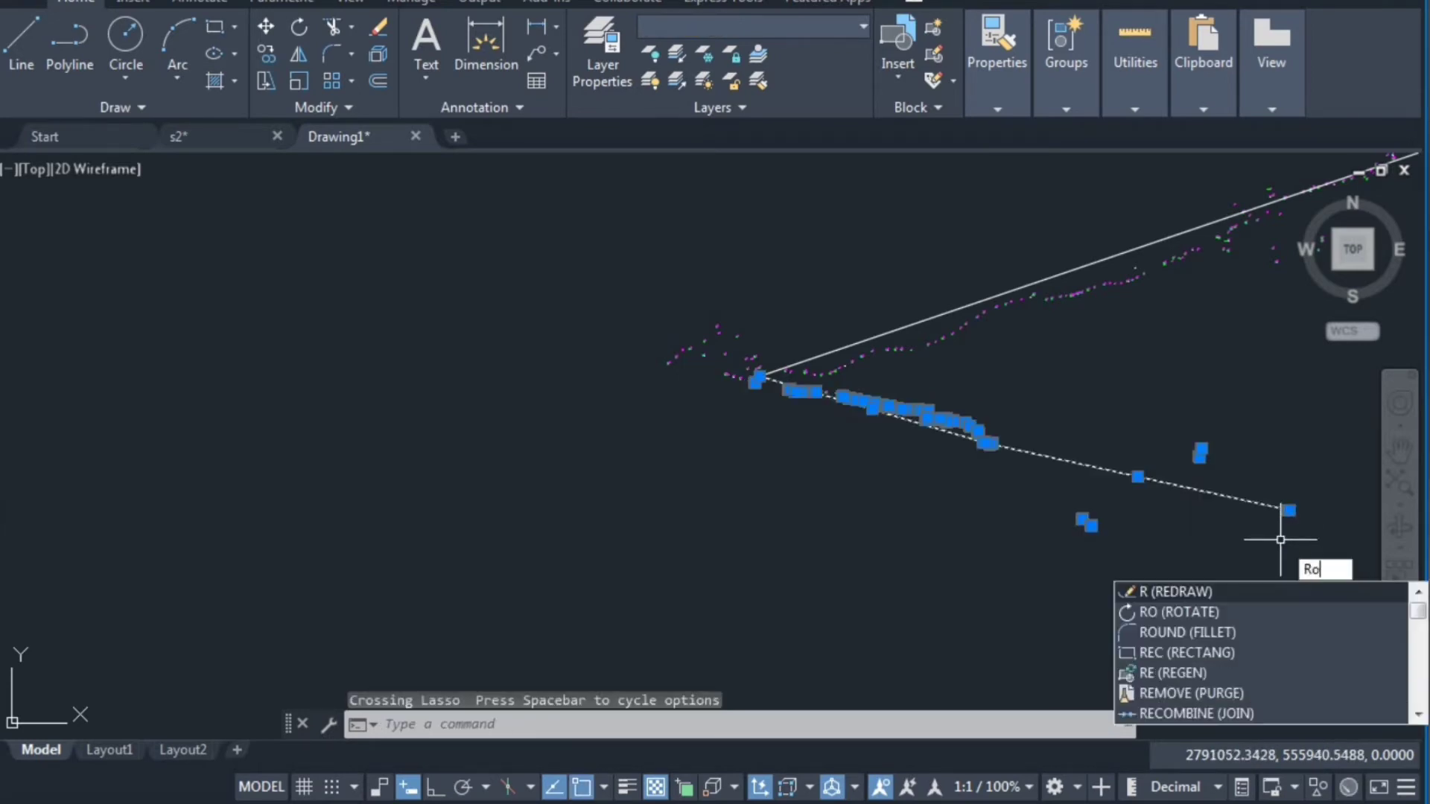
pyautogui.write('o')
pyautogui.press('Return')
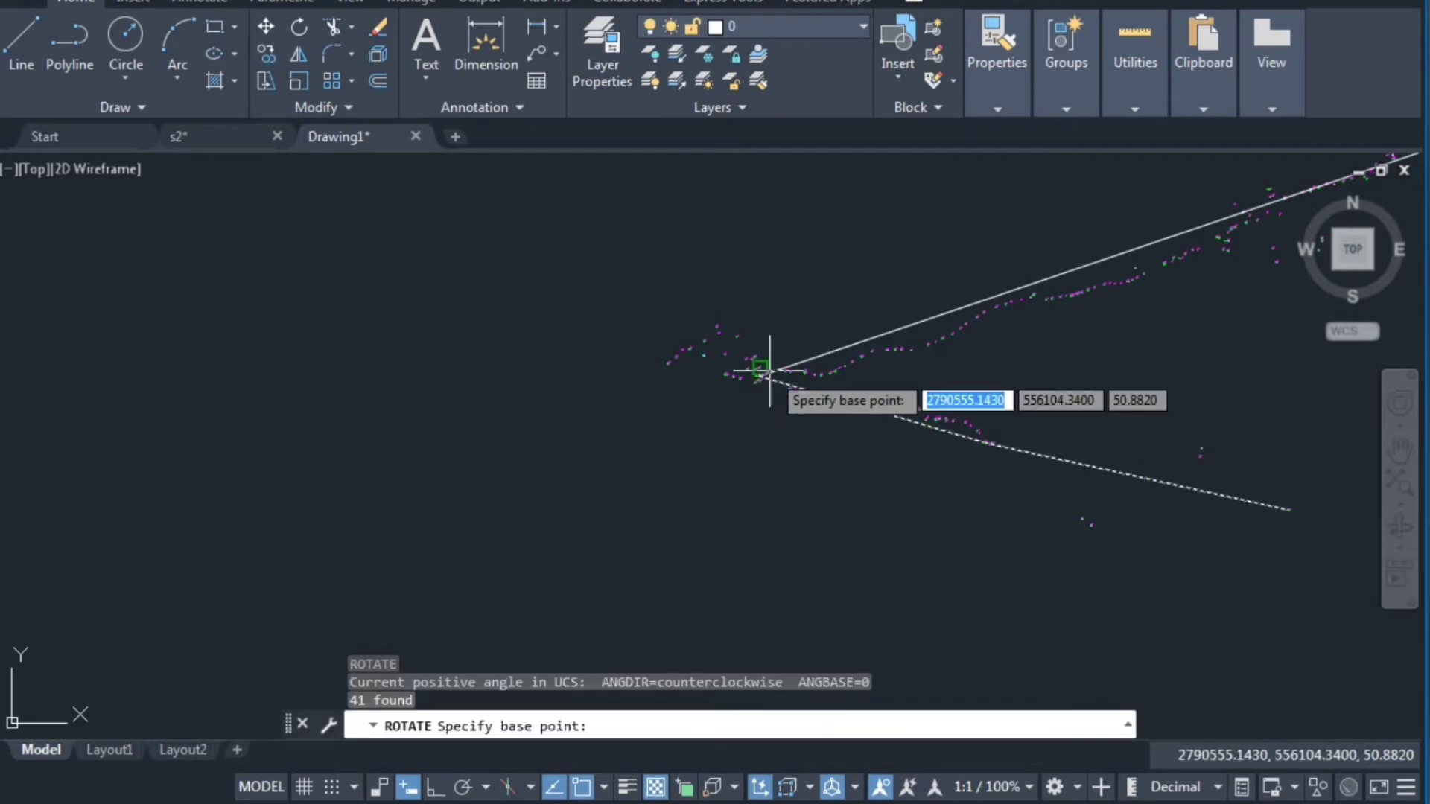
pyautogui.scroll(1, 756, 372)
pyautogui.scroll(2, 758, 376)
pyautogui.scroll(3, 760, 379)
pyautogui.scroll(1, 679, 396)
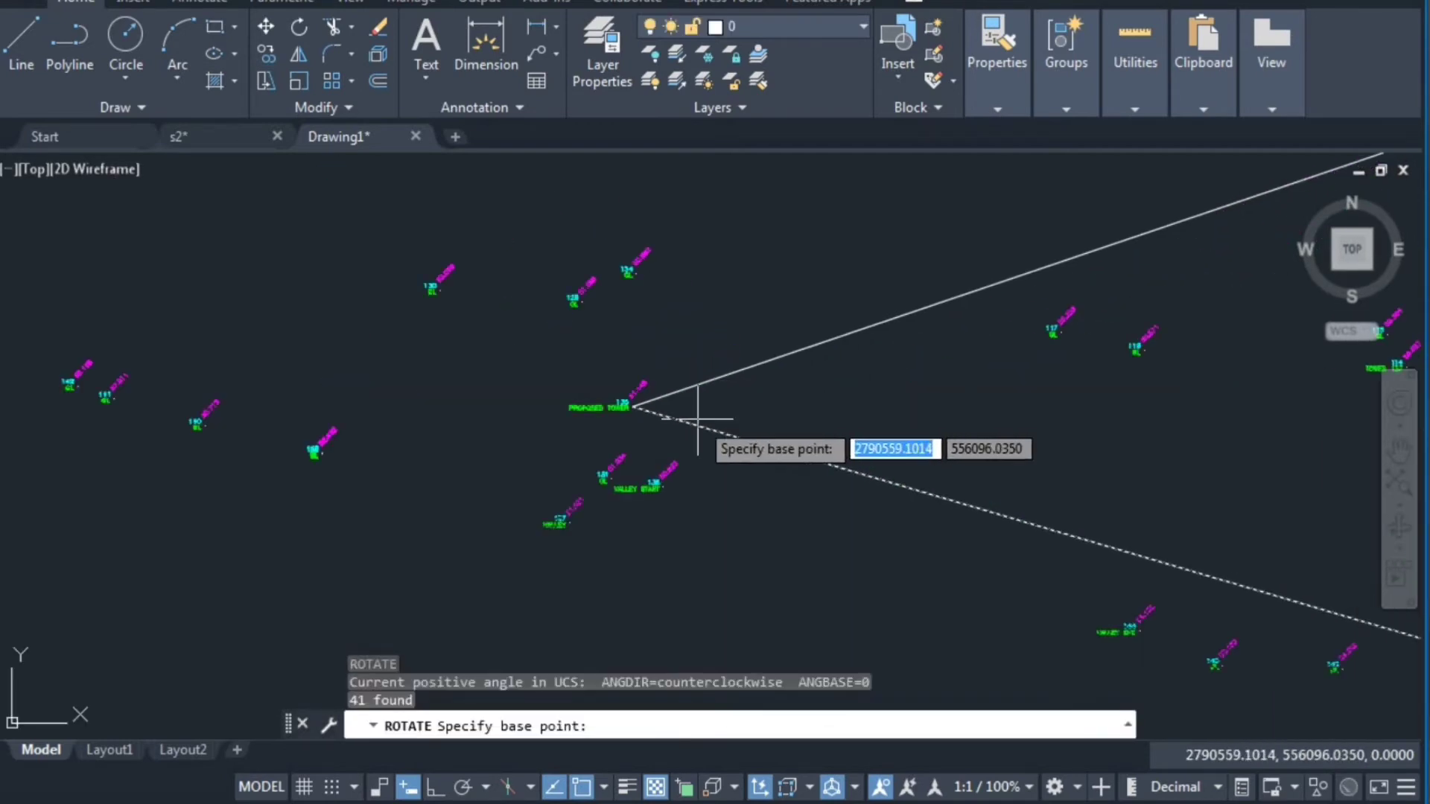
pyautogui.scroll(2, 638, 400)
pyautogui.scroll(1, 549, 327)
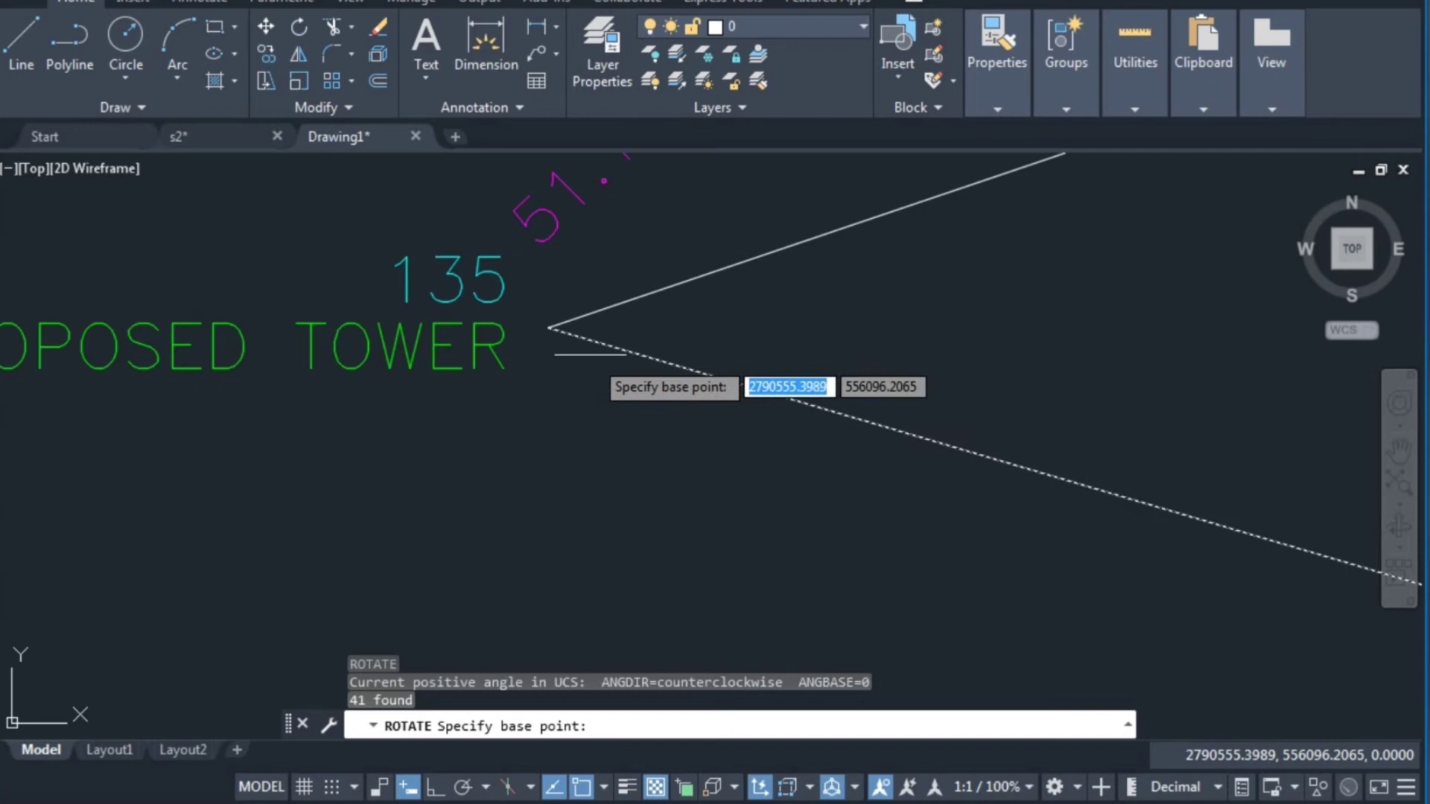
pyautogui.click(549, 327)
pyautogui.scroll(-3, 546, 326)
pyautogui.scroll(-2, 546, 326)
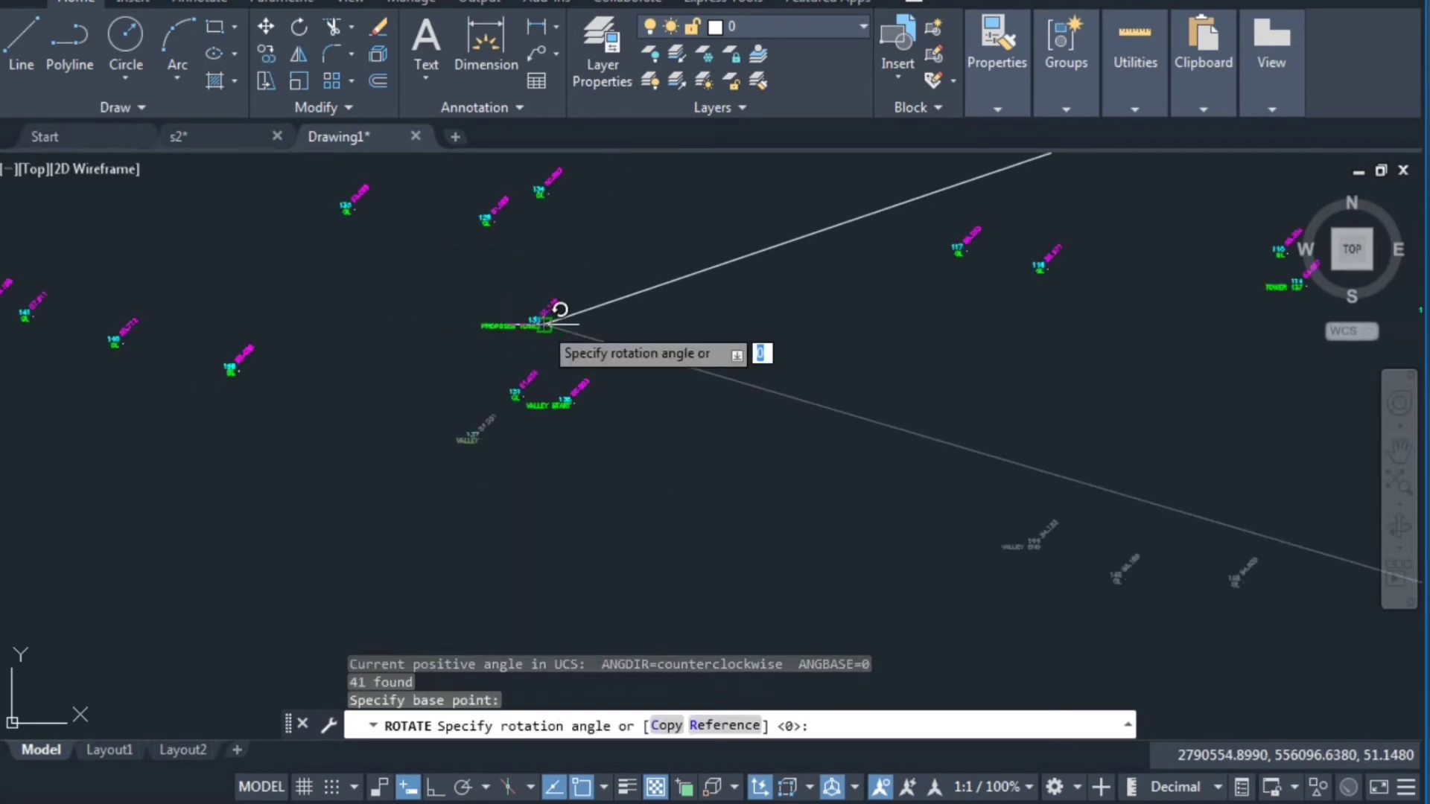
pyautogui.scroll(-2, 545, 322)
pyautogui.scroll(-1, 544, 321)
pyautogui.scroll(-1, 543, 318)
pyautogui.scroll(-2, 542, 317)
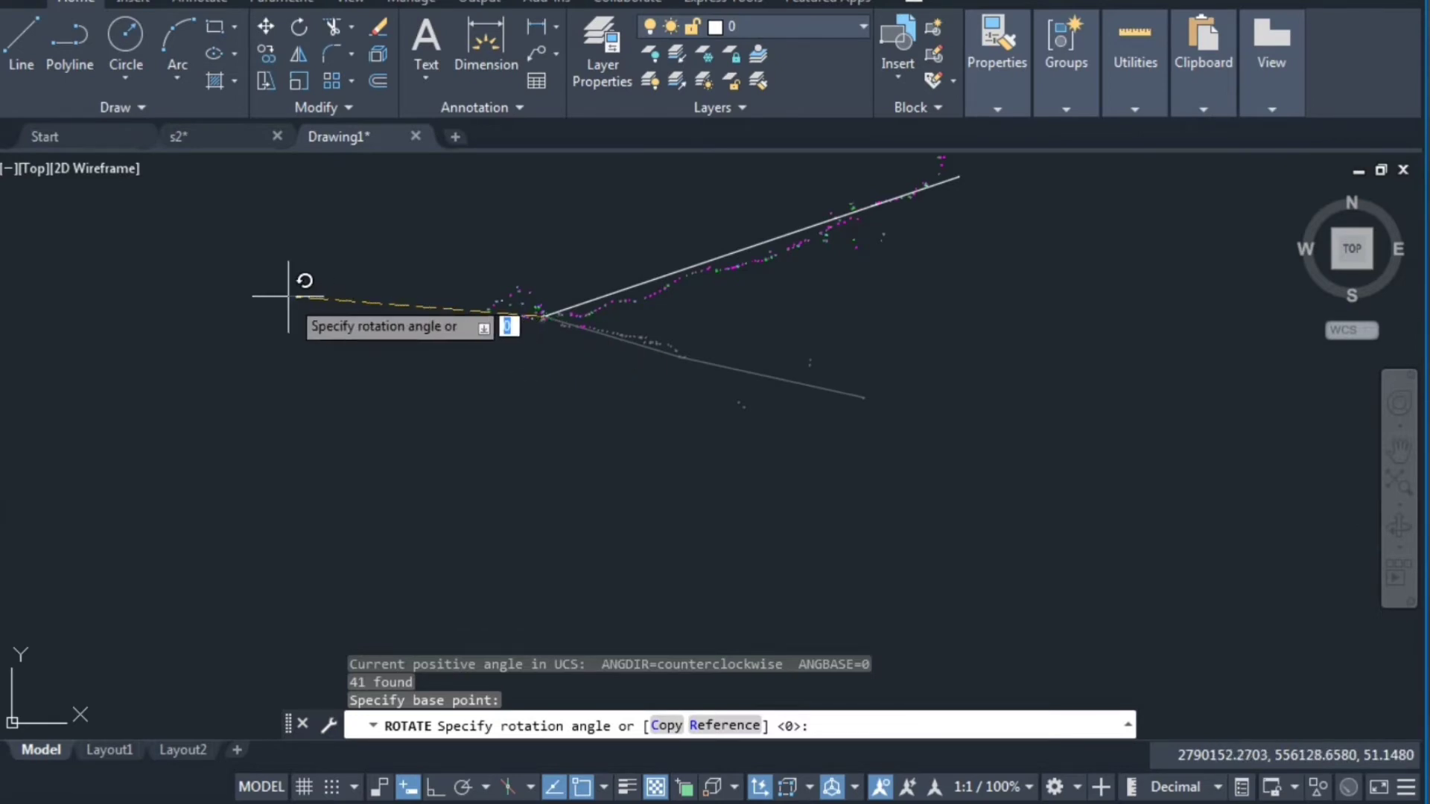
pyautogui.click(284, 295)
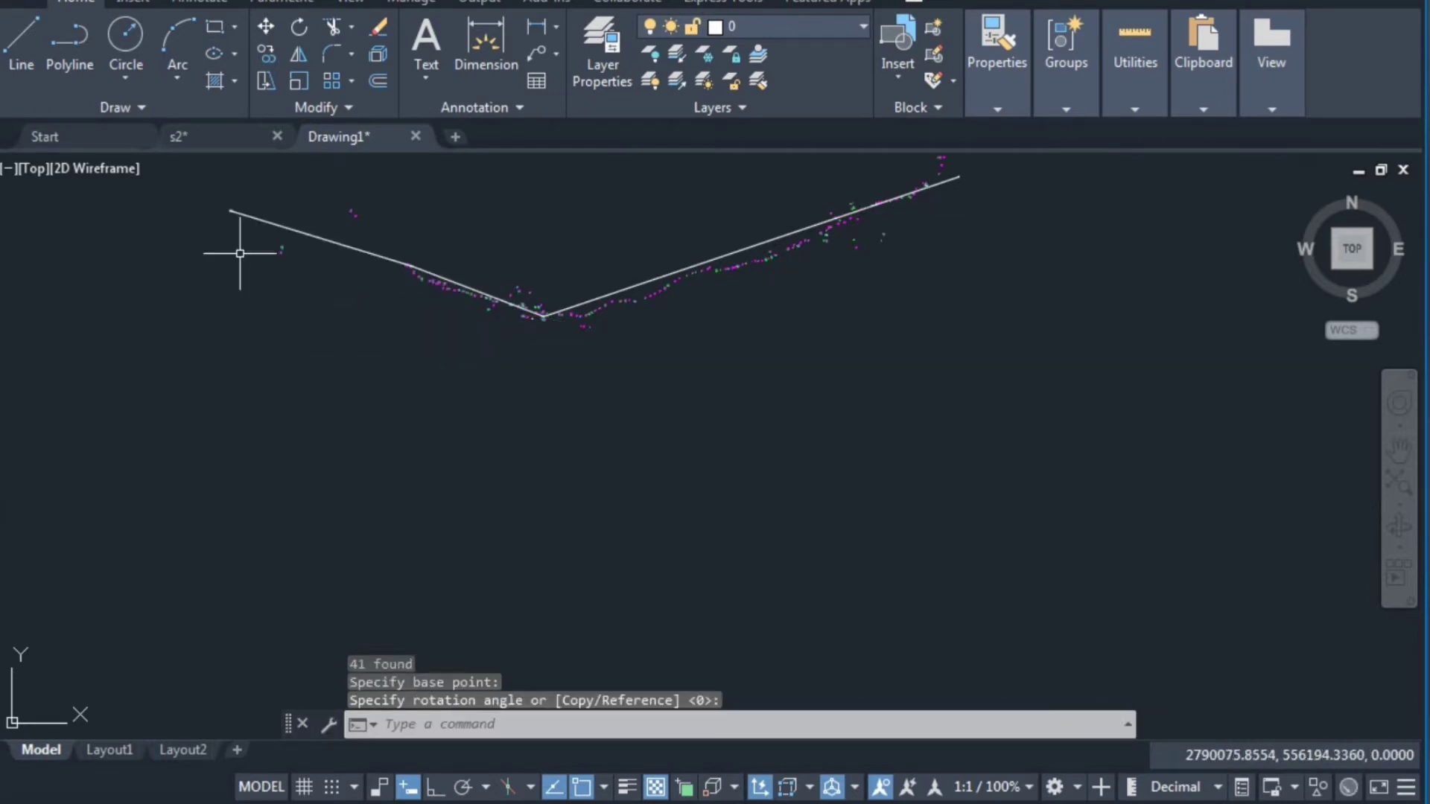
pyautogui.scroll(2, 220, 211)
pyautogui.scroll(3, 231, 220)
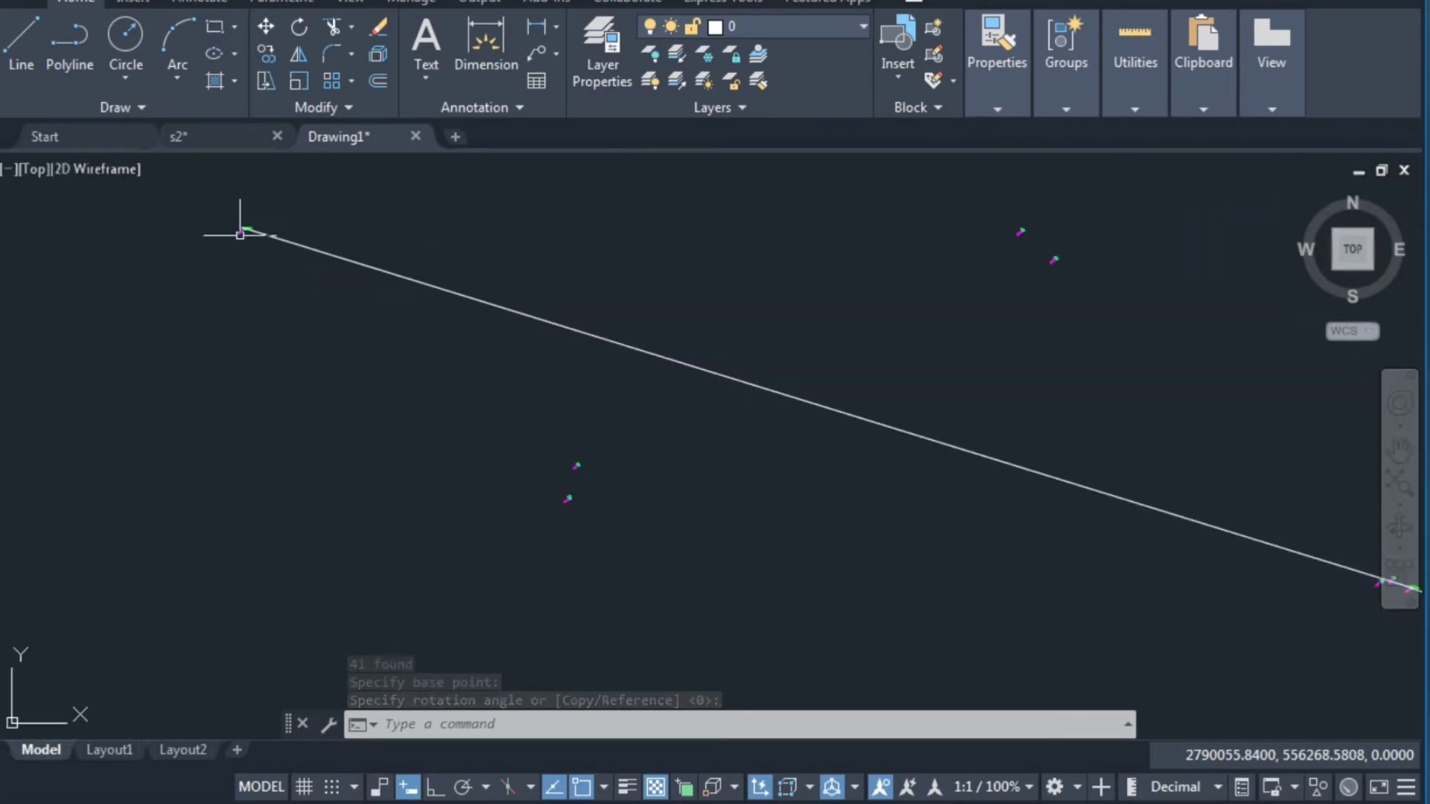
pyautogui.scroll(2, 239, 223)
pyautogui.scroll(1, 240, 230)
pyautogui.scroll(-2, 240, 236)
pyautogui.scroll(-2, 241, 235)
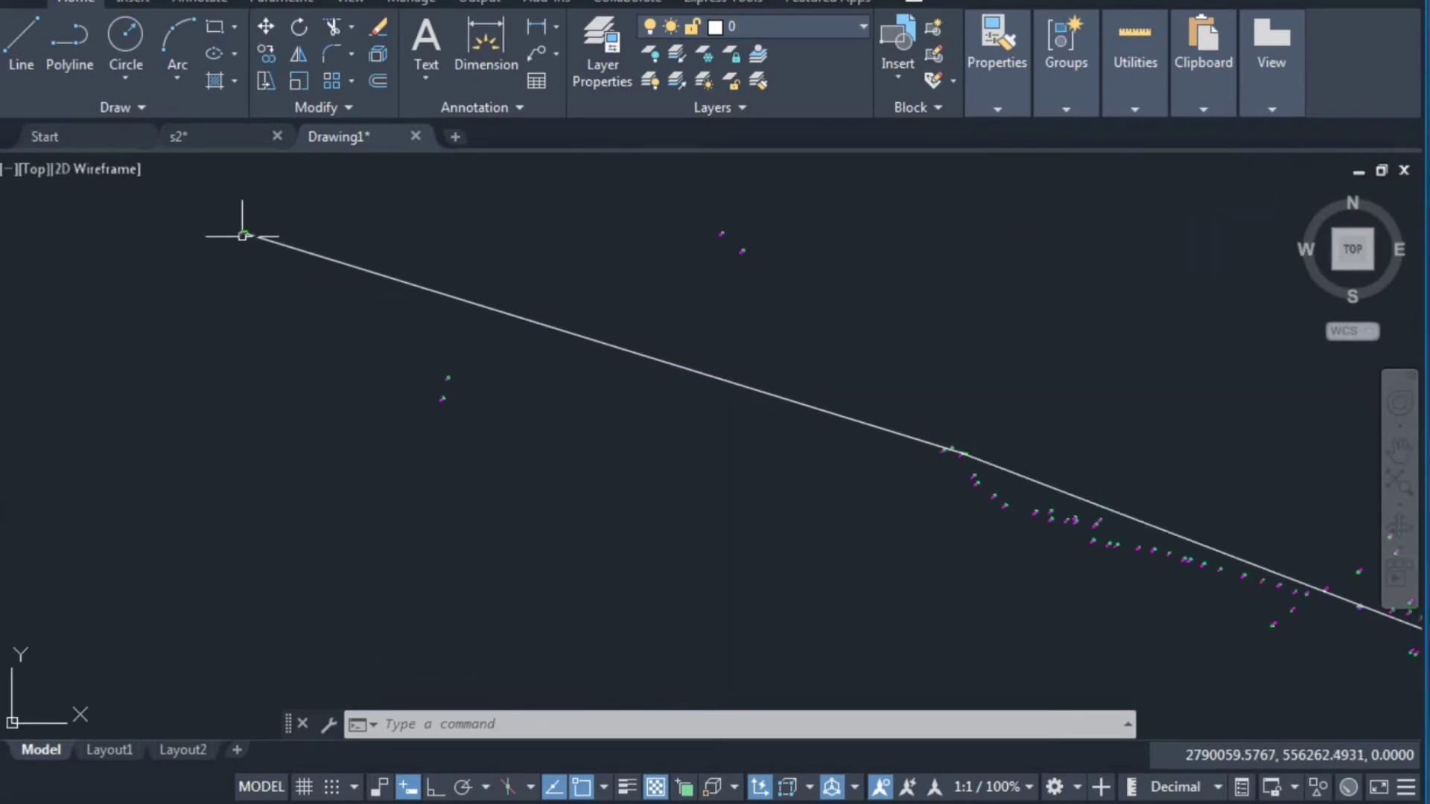
pyautogui.scroll(-2, 241, 236)
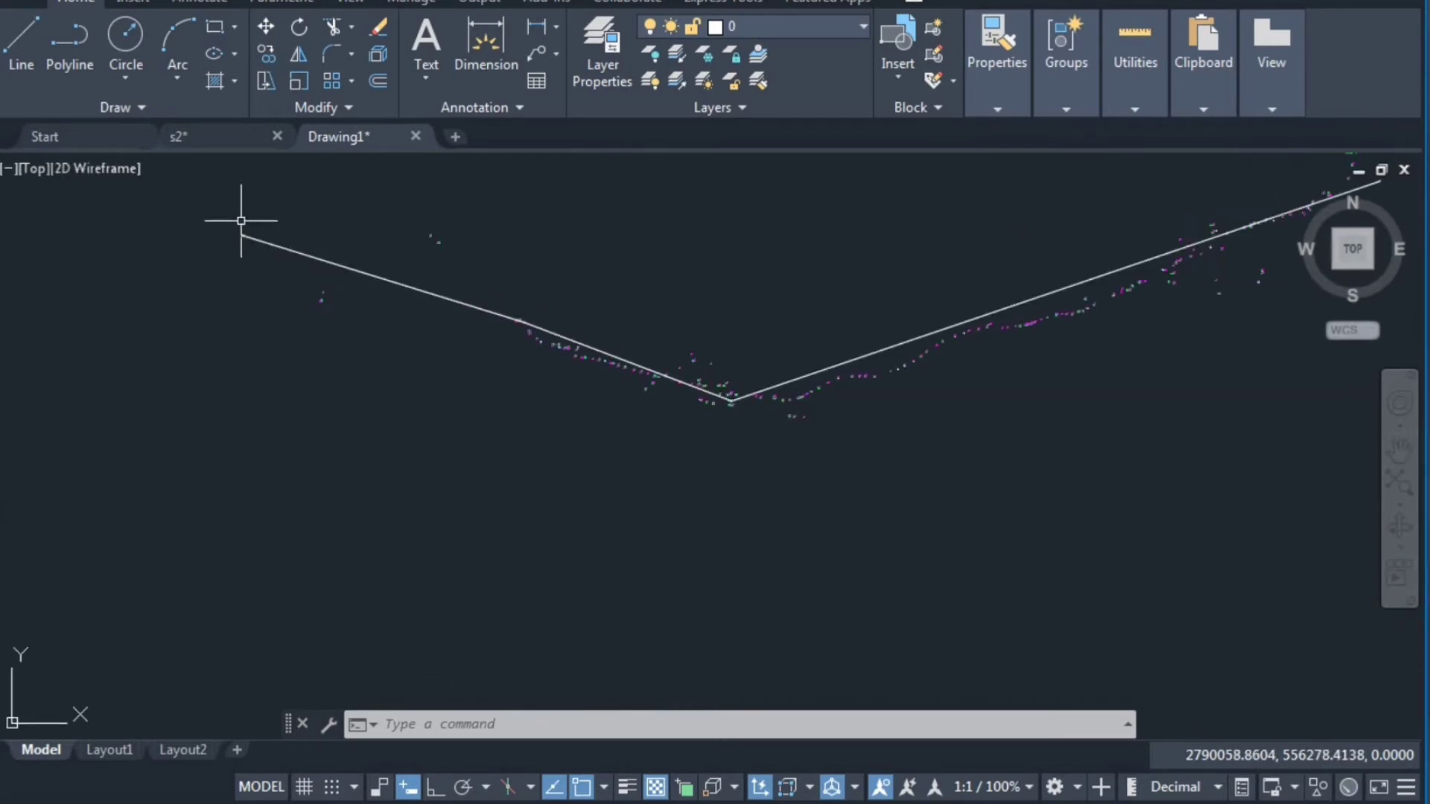
pyautogui.scroll(-2, 247, 252)
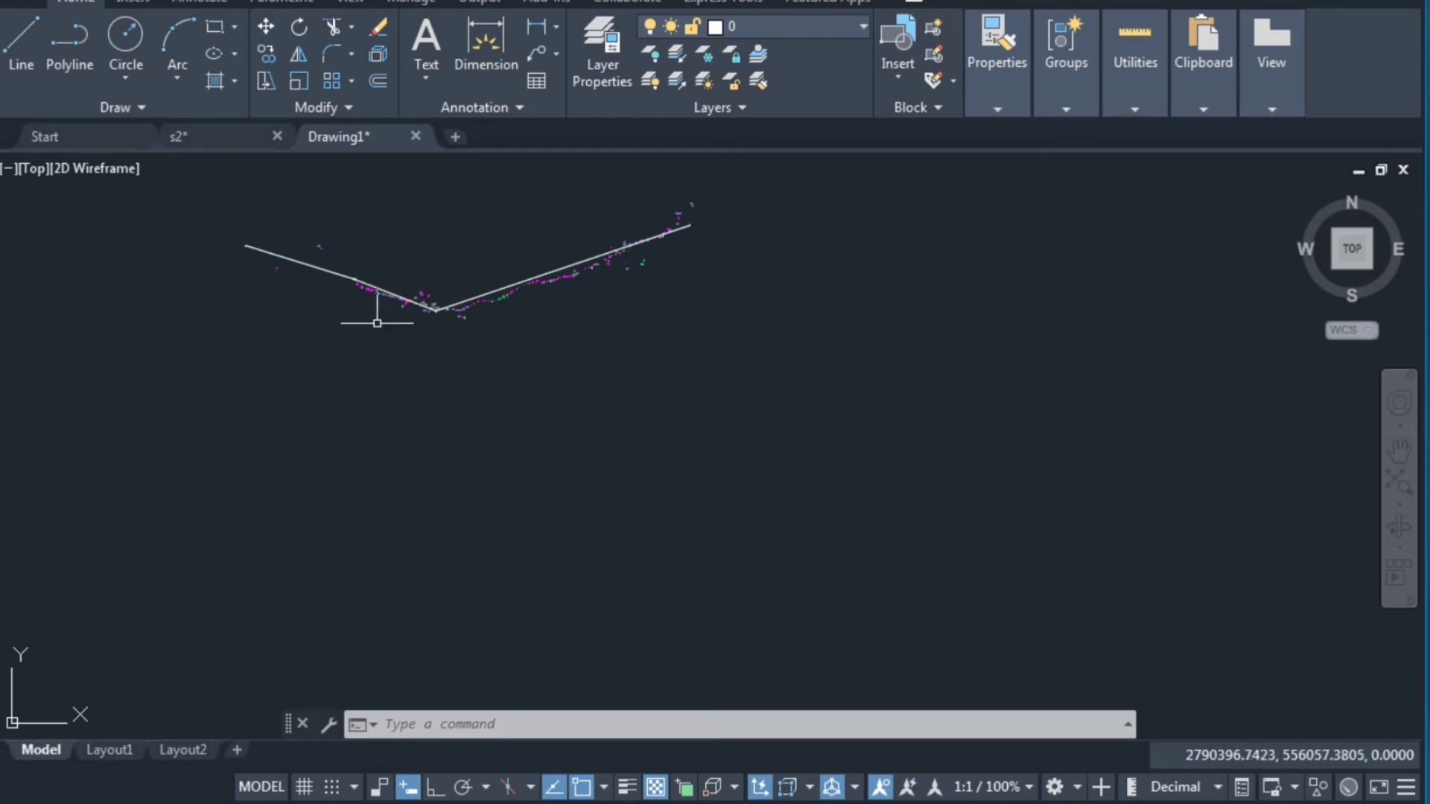
pyautogui.scroll(1, 379, 320)
pyautogui.scroll(1, 379, 320)
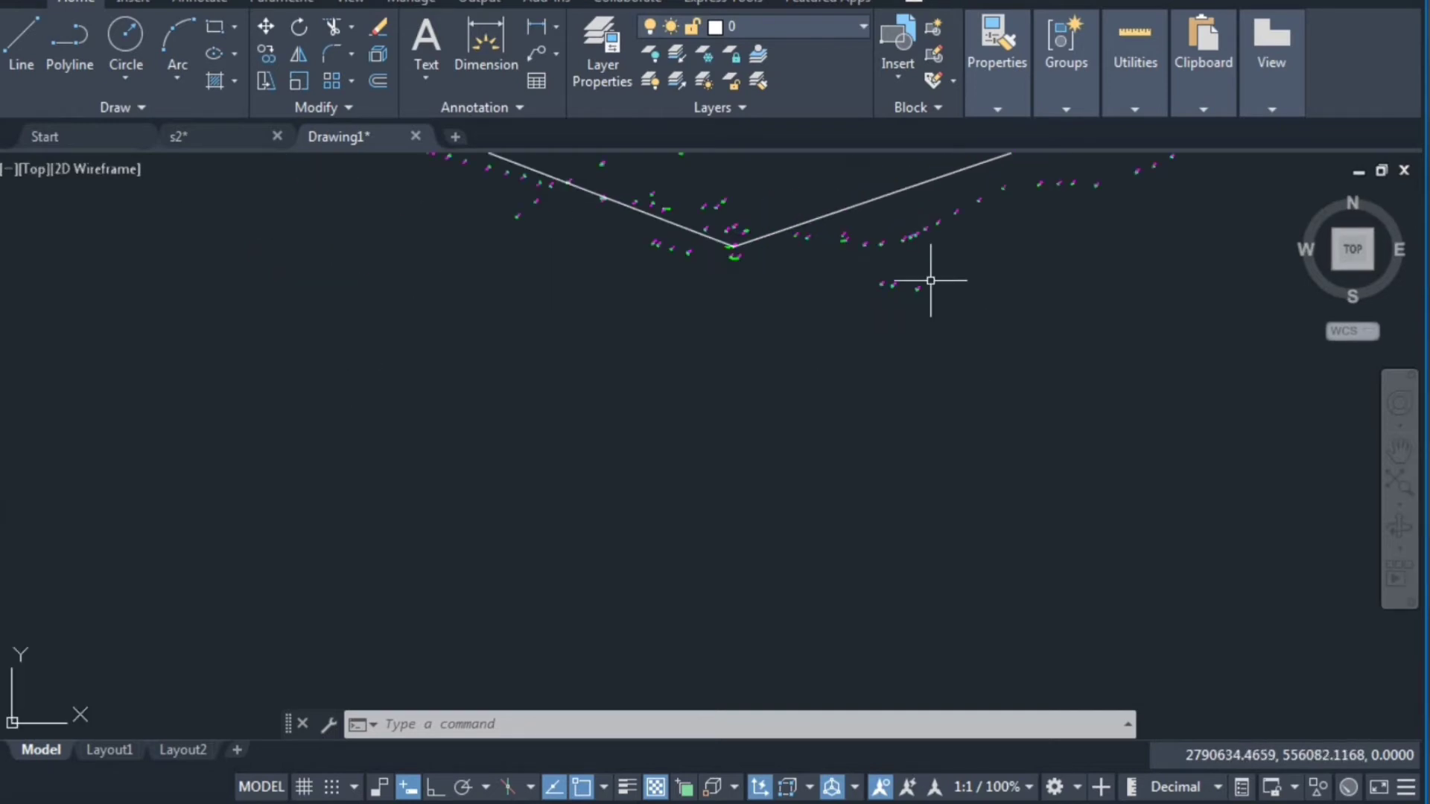
pyautogui.scroll(1, 902, 267)
pyautogui.scroll(2, 902, 267)
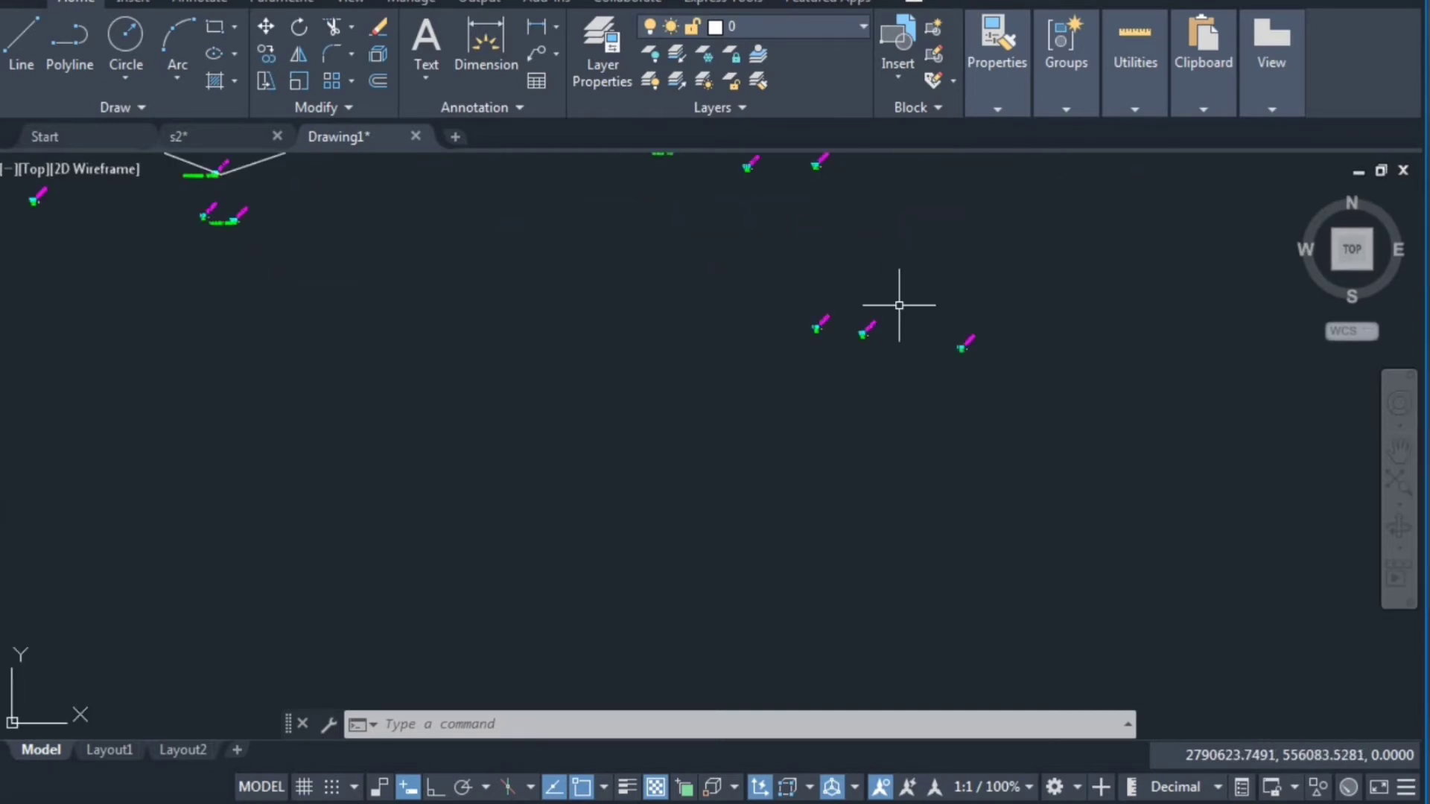
pyautogui.scroll(2, 987, 397)
pyautogui.scroll(1, 935, 355)
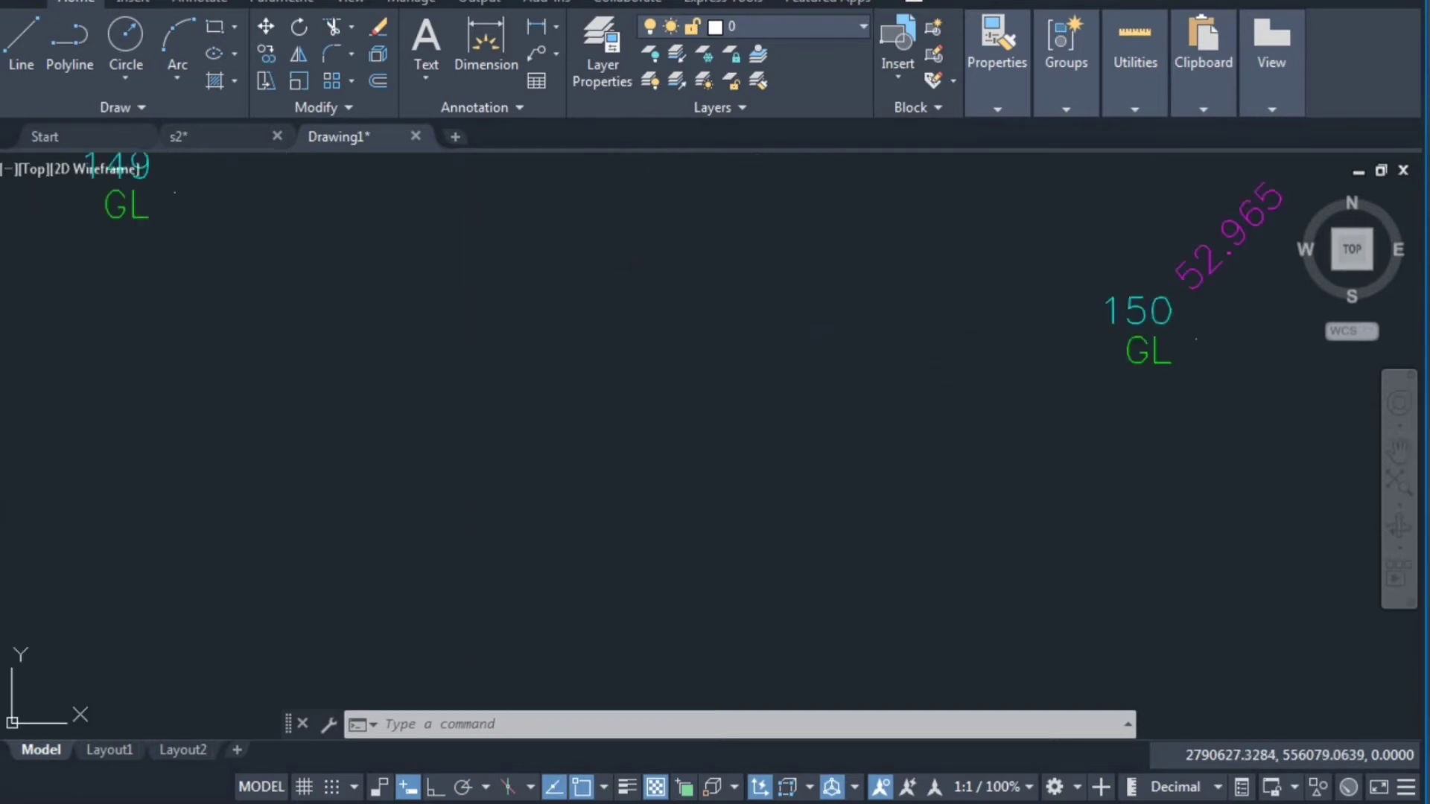
pyautogui.scroll(-3, 1085, 367)
pyautogui.scroll(-2, 1082, 373)
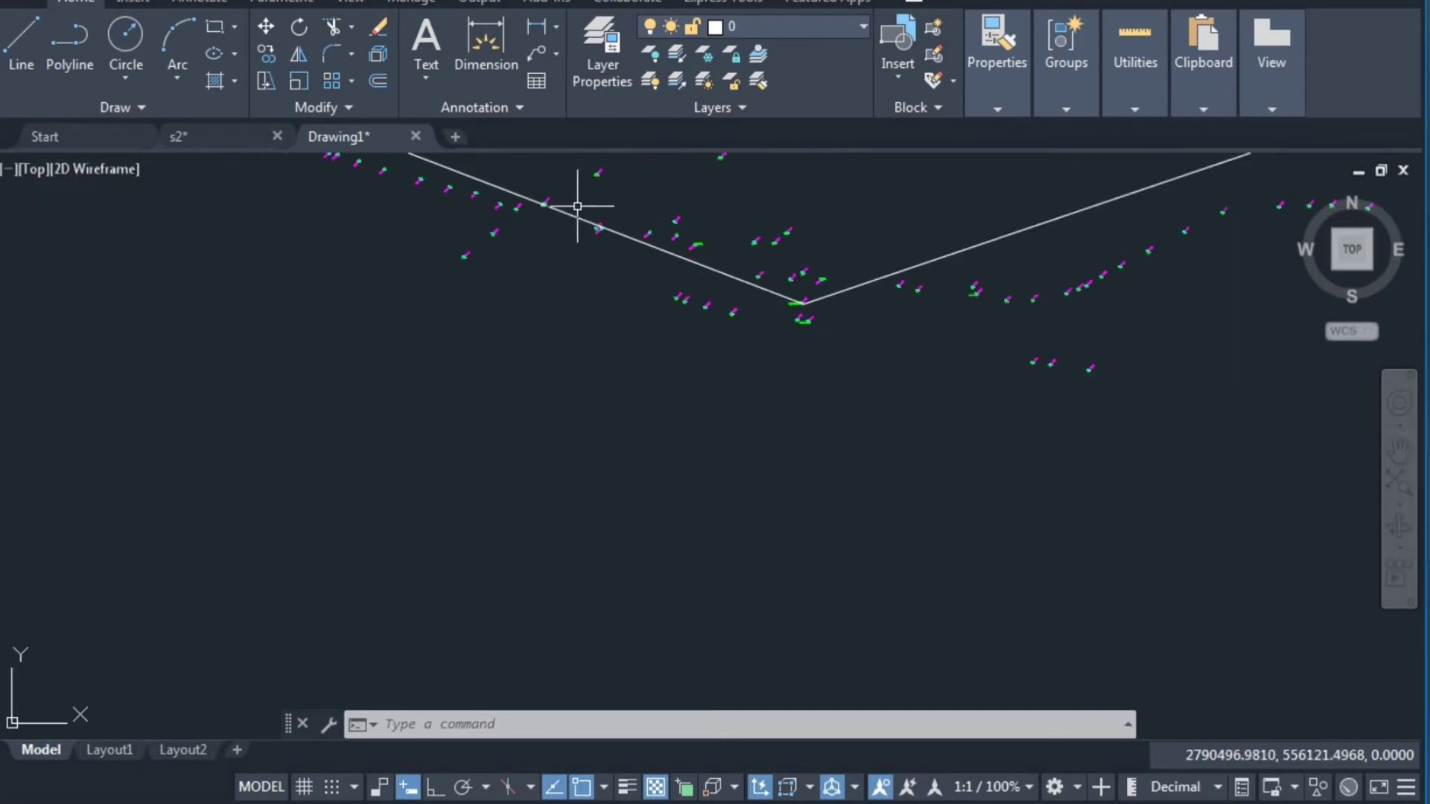
pyautogui.scroll(-2, 577, 212)
pyautogui.scroll(-1, 570, 218)
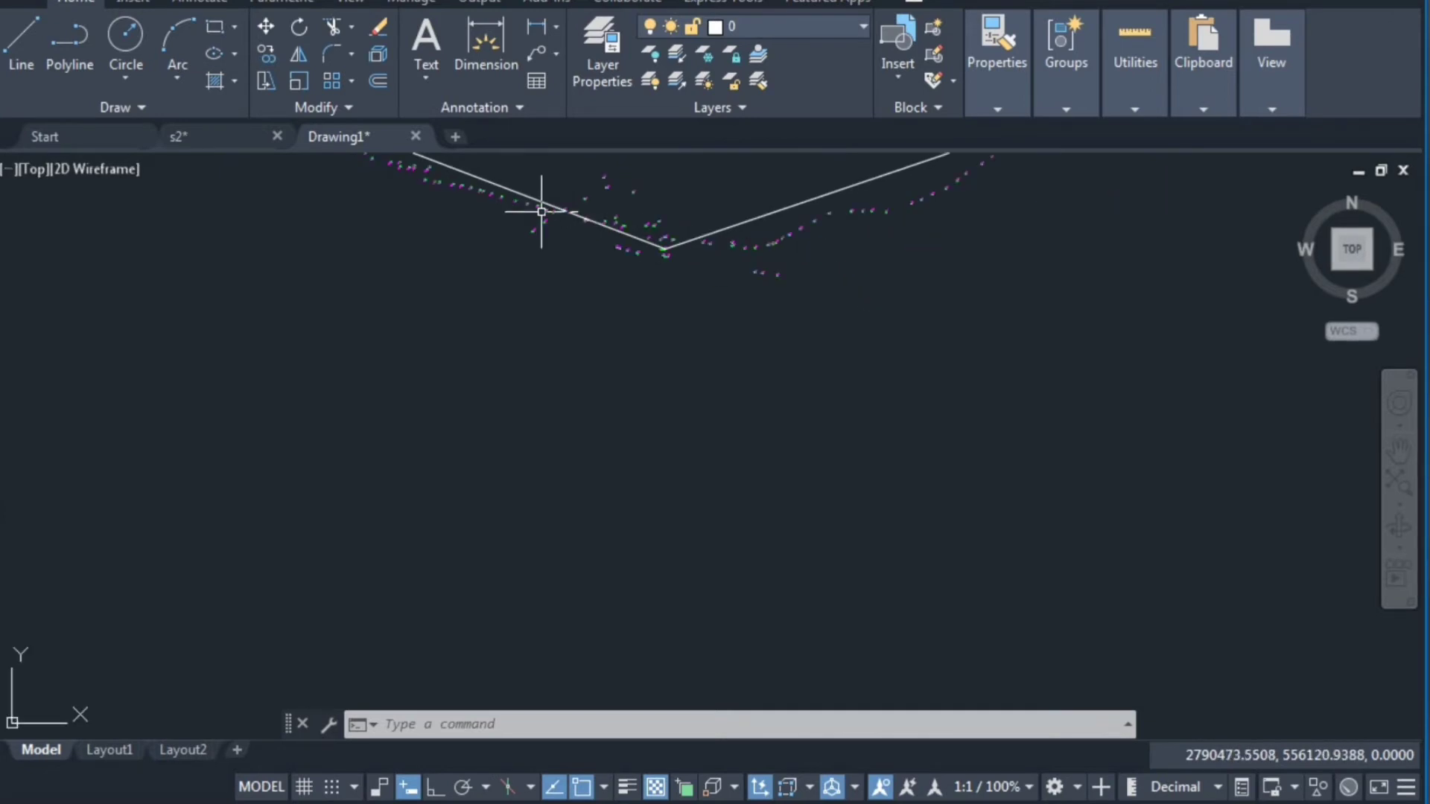
pyautogui.scroll(3, 635, 251)
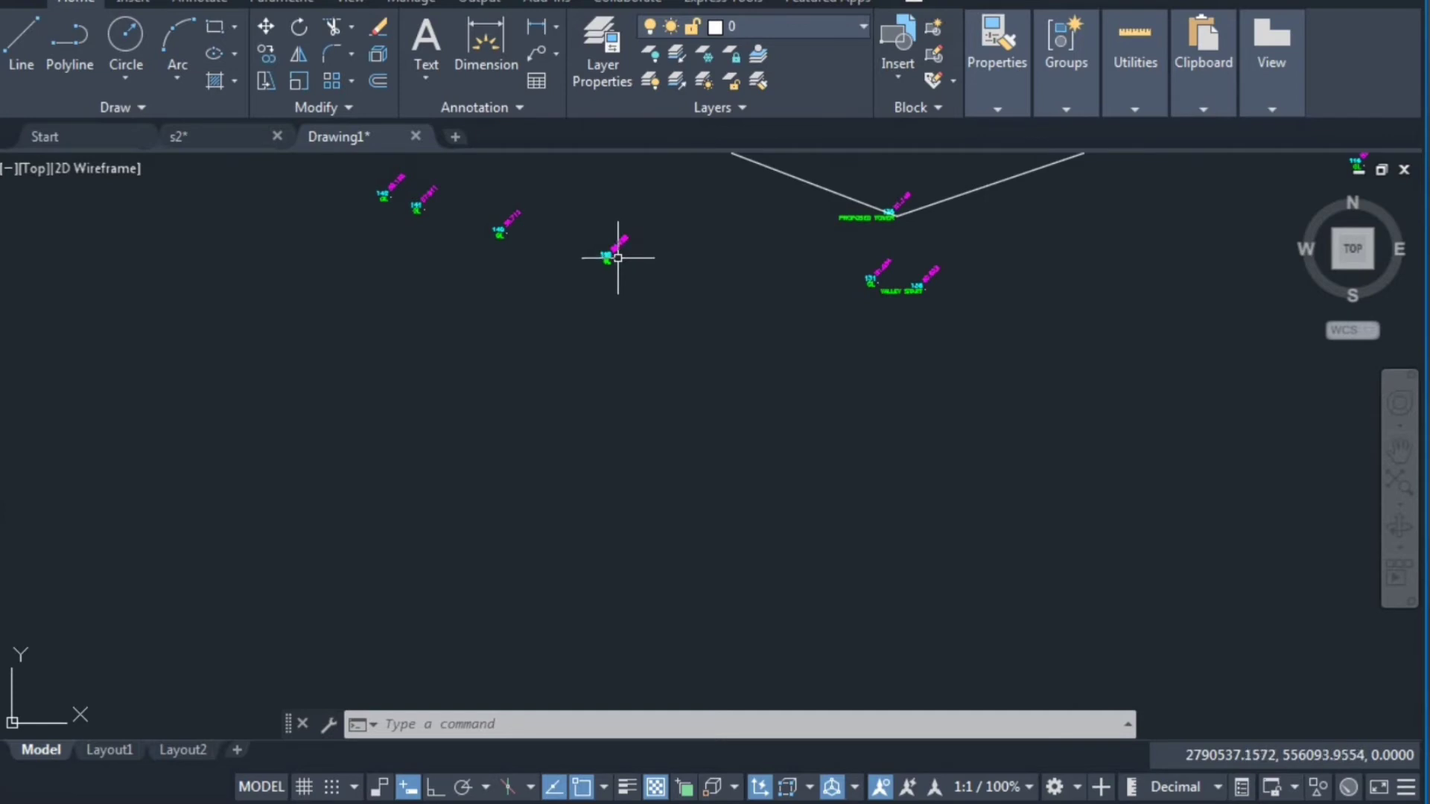
pyautogui.scroll(-2, 623, 259)
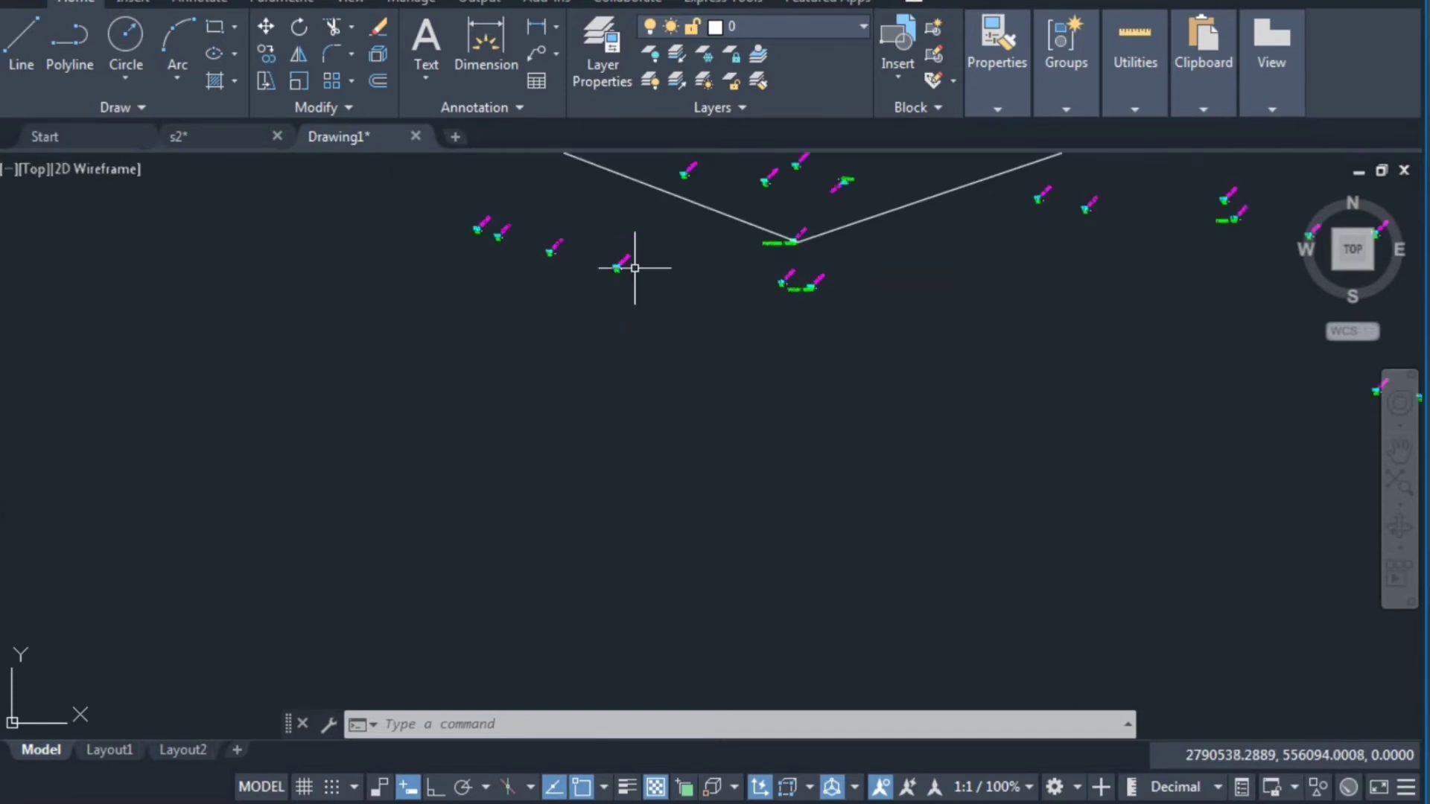
pyautogui.scroll(3, 622, 268)
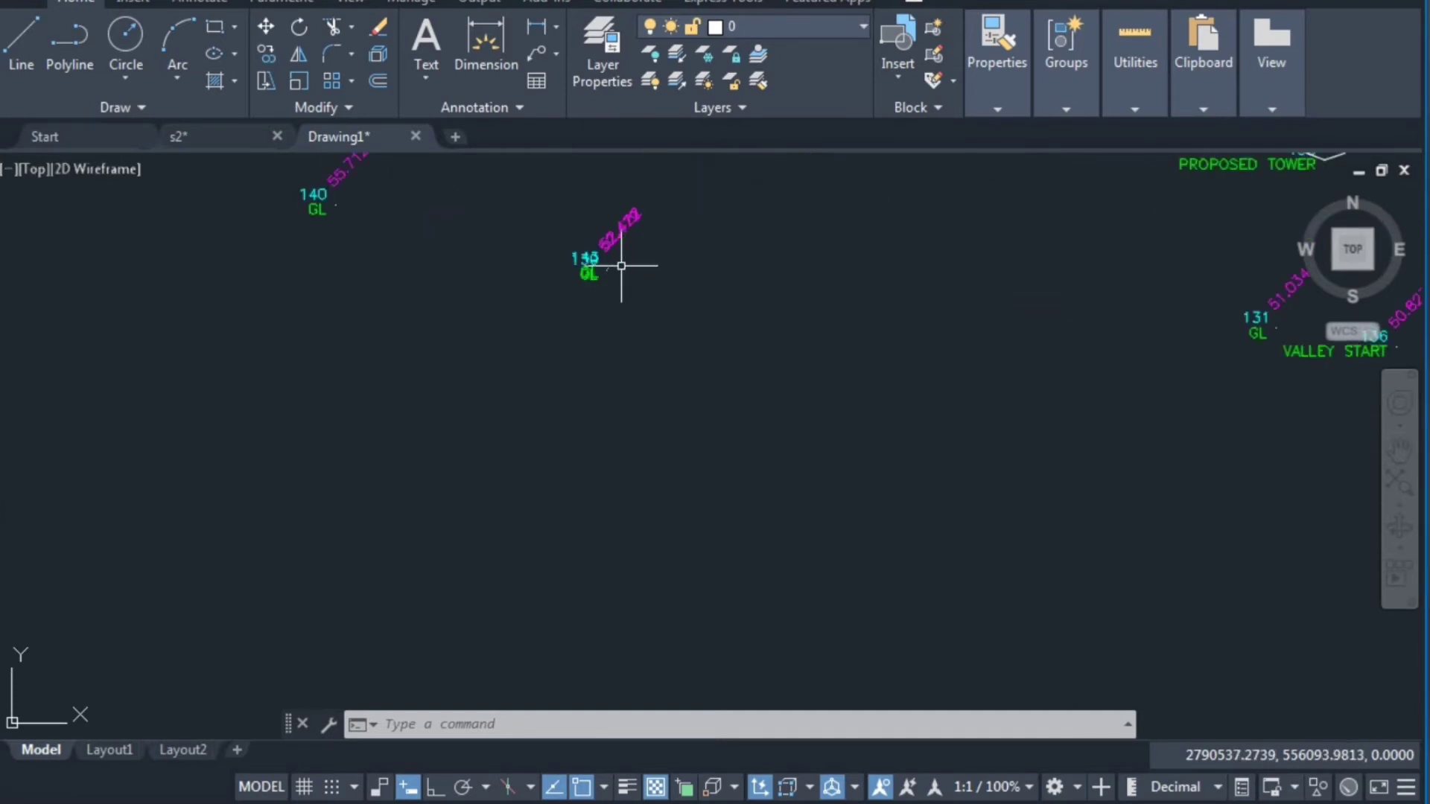
pyautogui.scroll(3, 625, 267)
pyautogui.scroll(-5, 480, 280)
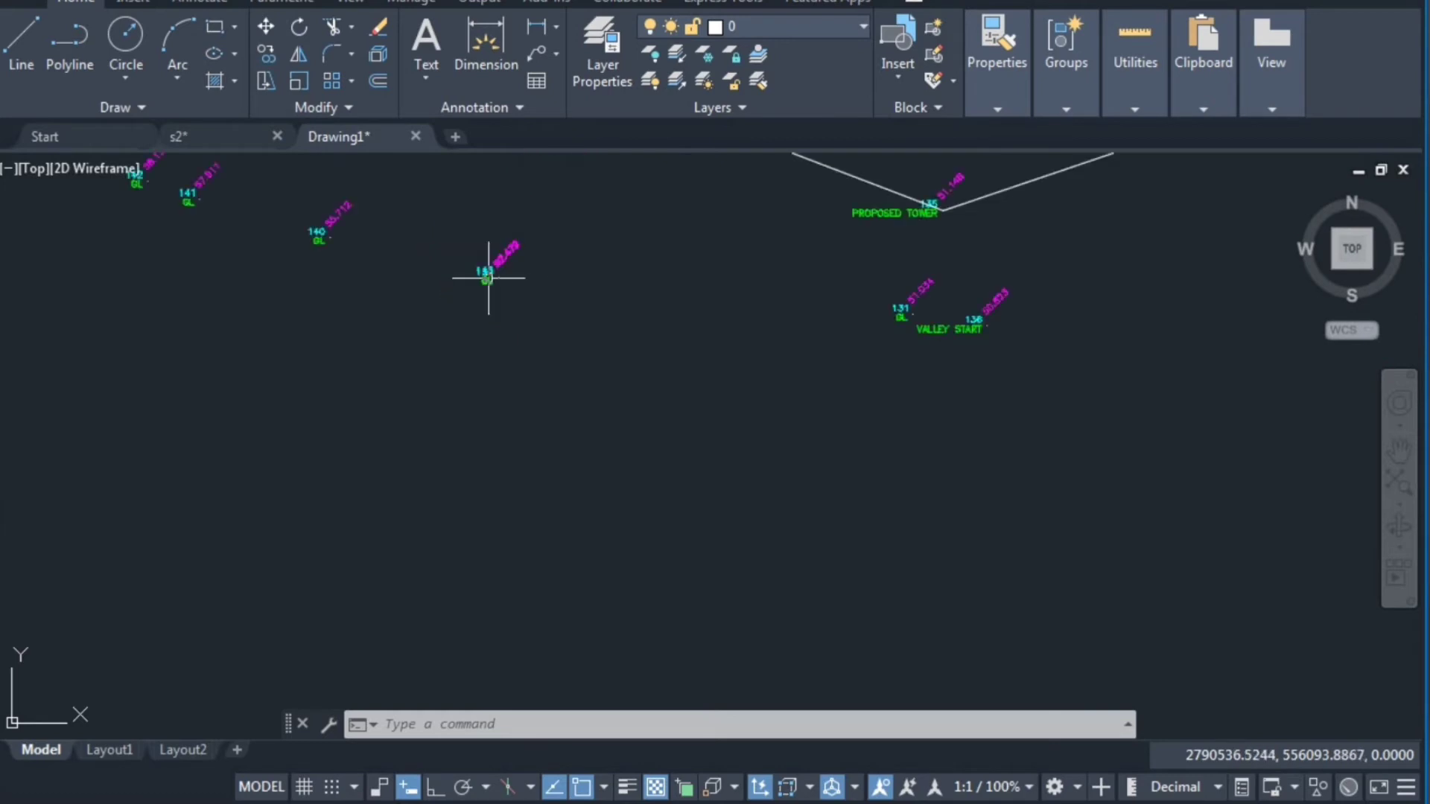
pyautogui.scroll(4, 325, 233)
pyautogui.scroll(-4, 326, 234)
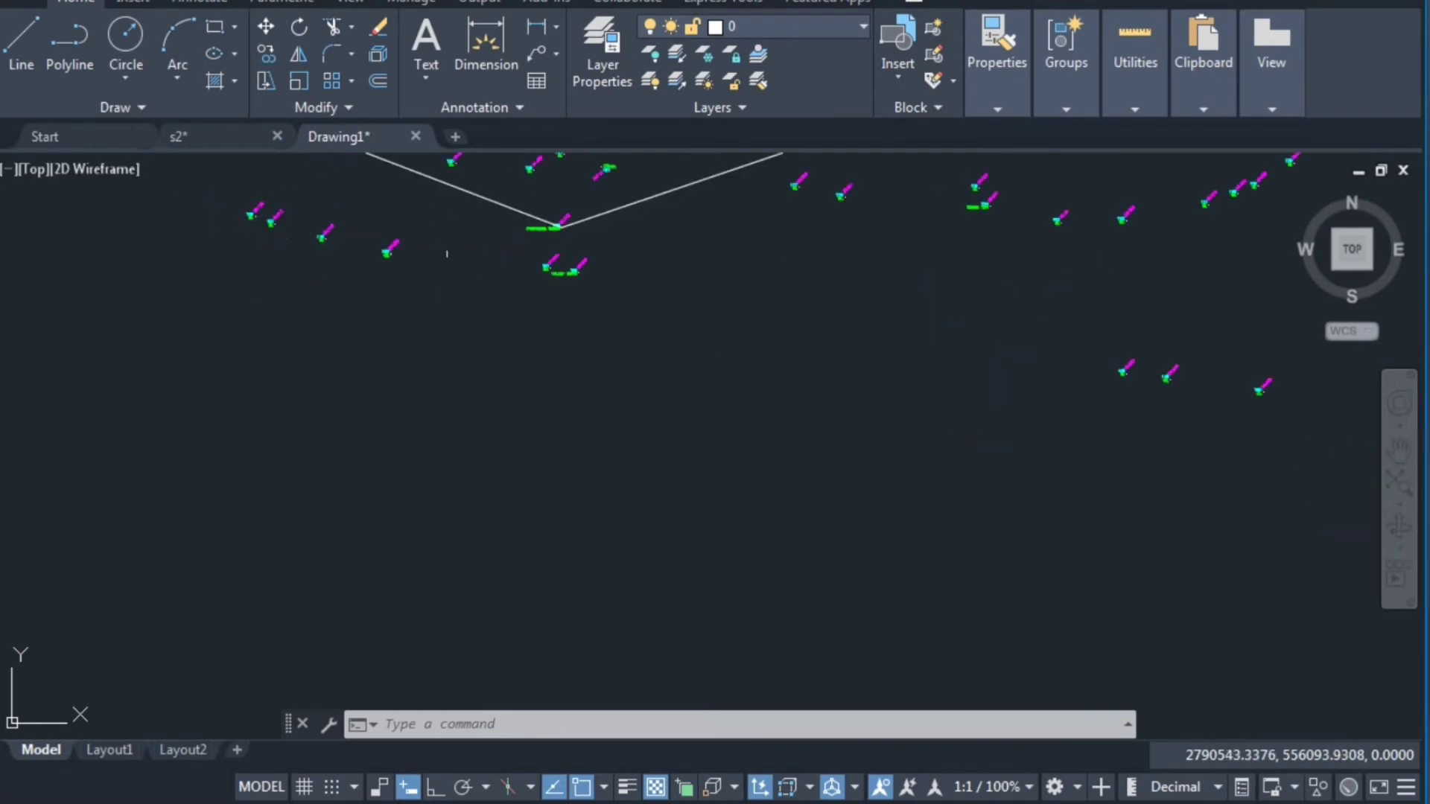
pyautogui.scroll(4, 283, 233)
pyautogui.scroll(-4, 270, 225)
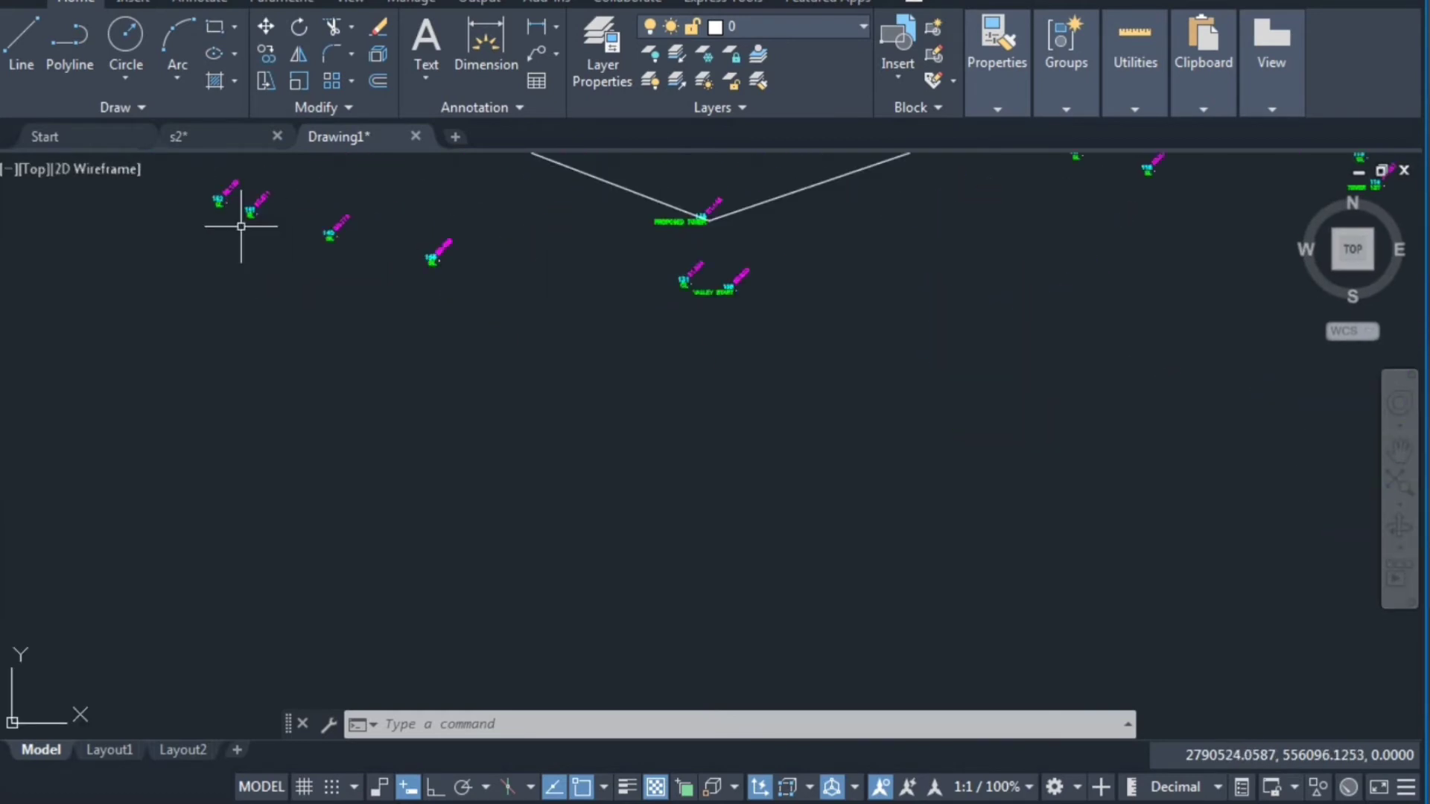
pyautogui.scroll(4, 246, 222)
pyautogui.scroll(-4, 253, 216)
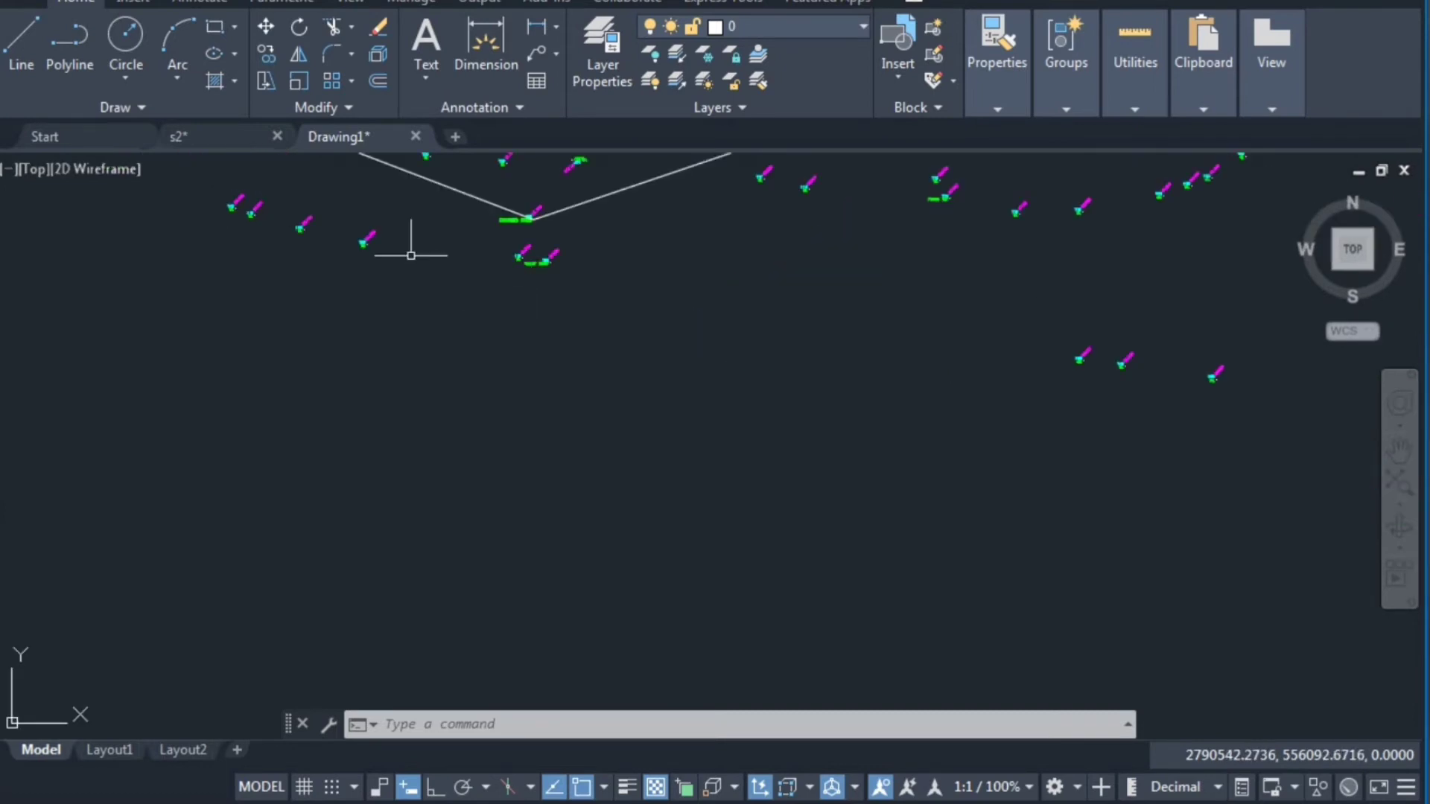
pyautogui.scroll(-2, 374, 246)
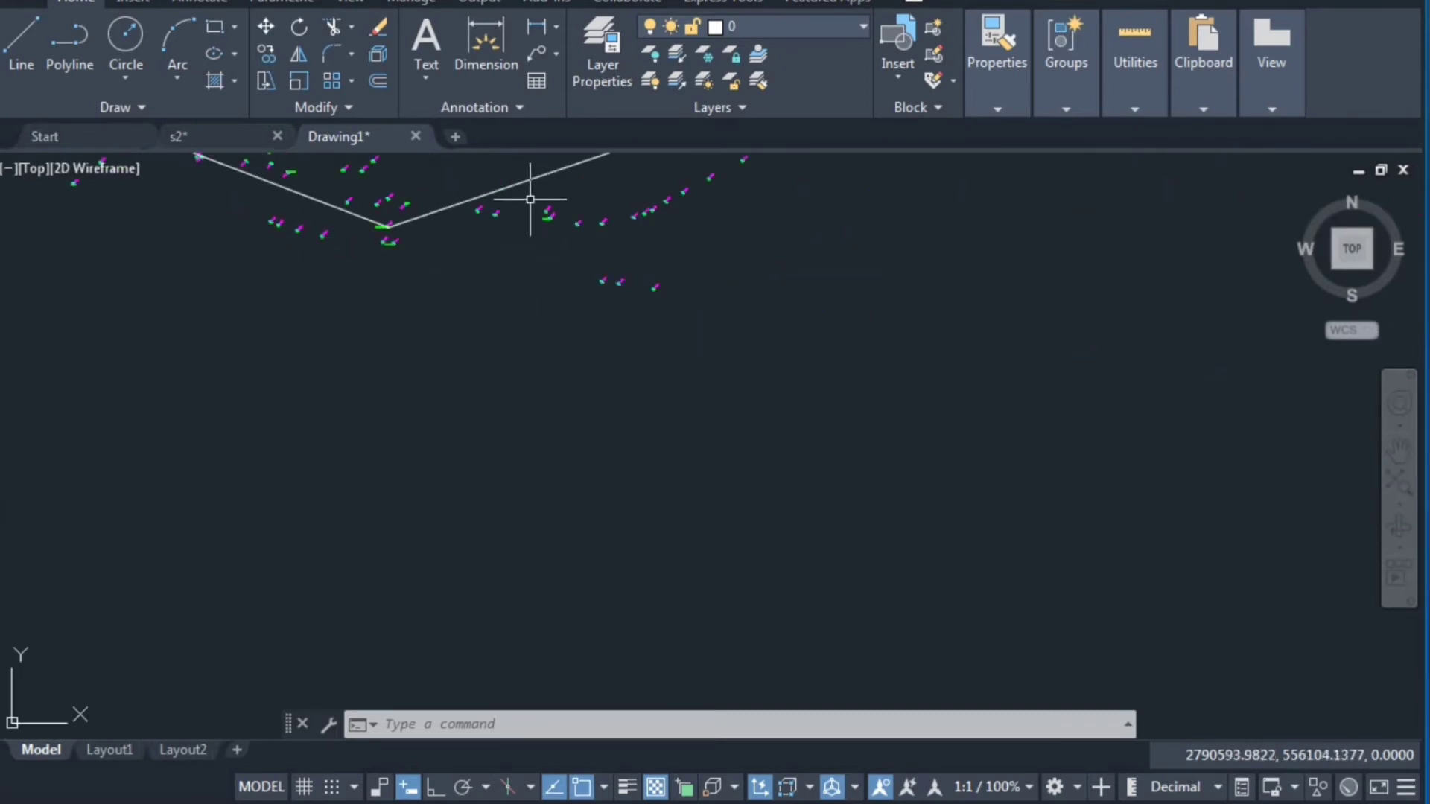
pyautogui.scroll(1, 352, 204)
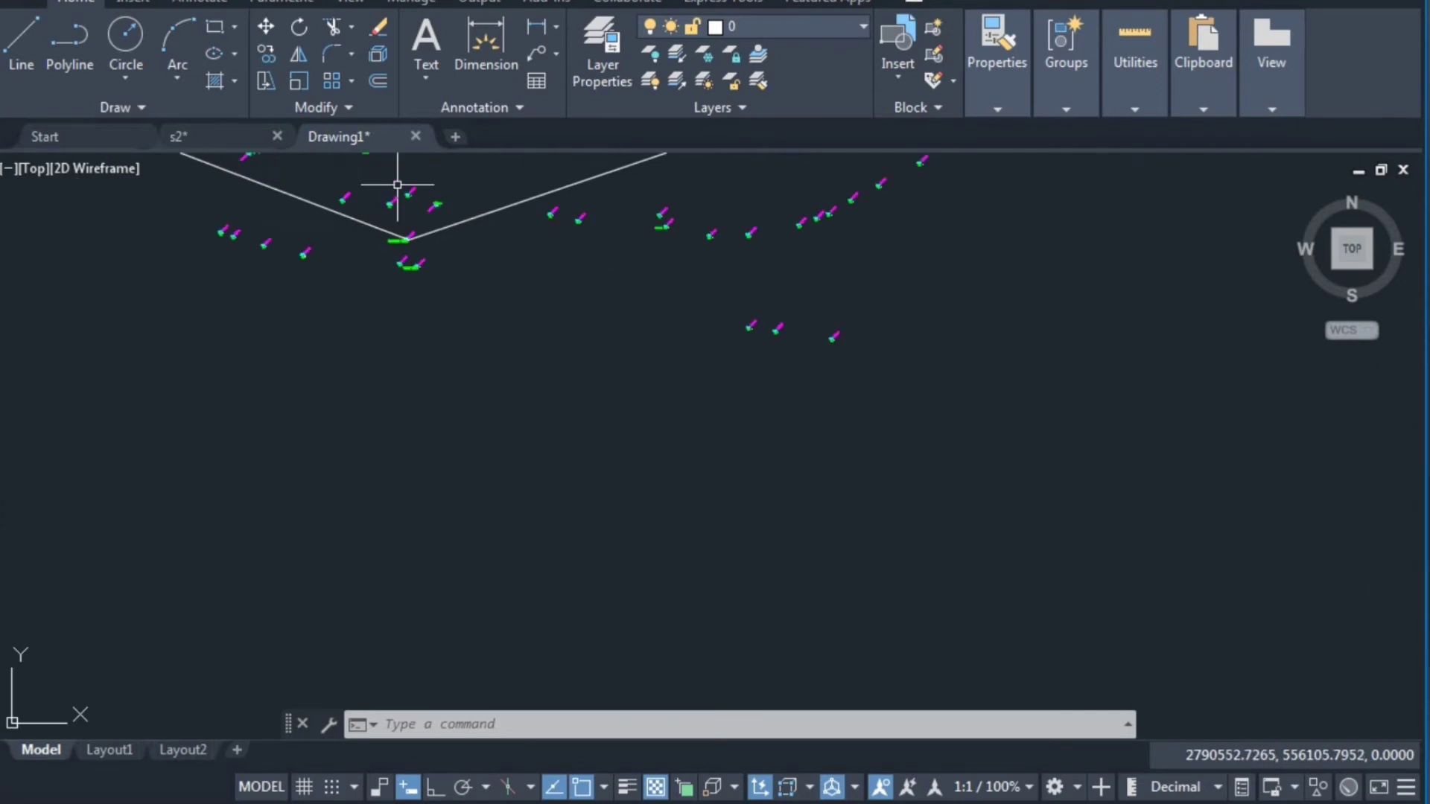
pyautogui.scroll(5, 384, 212)
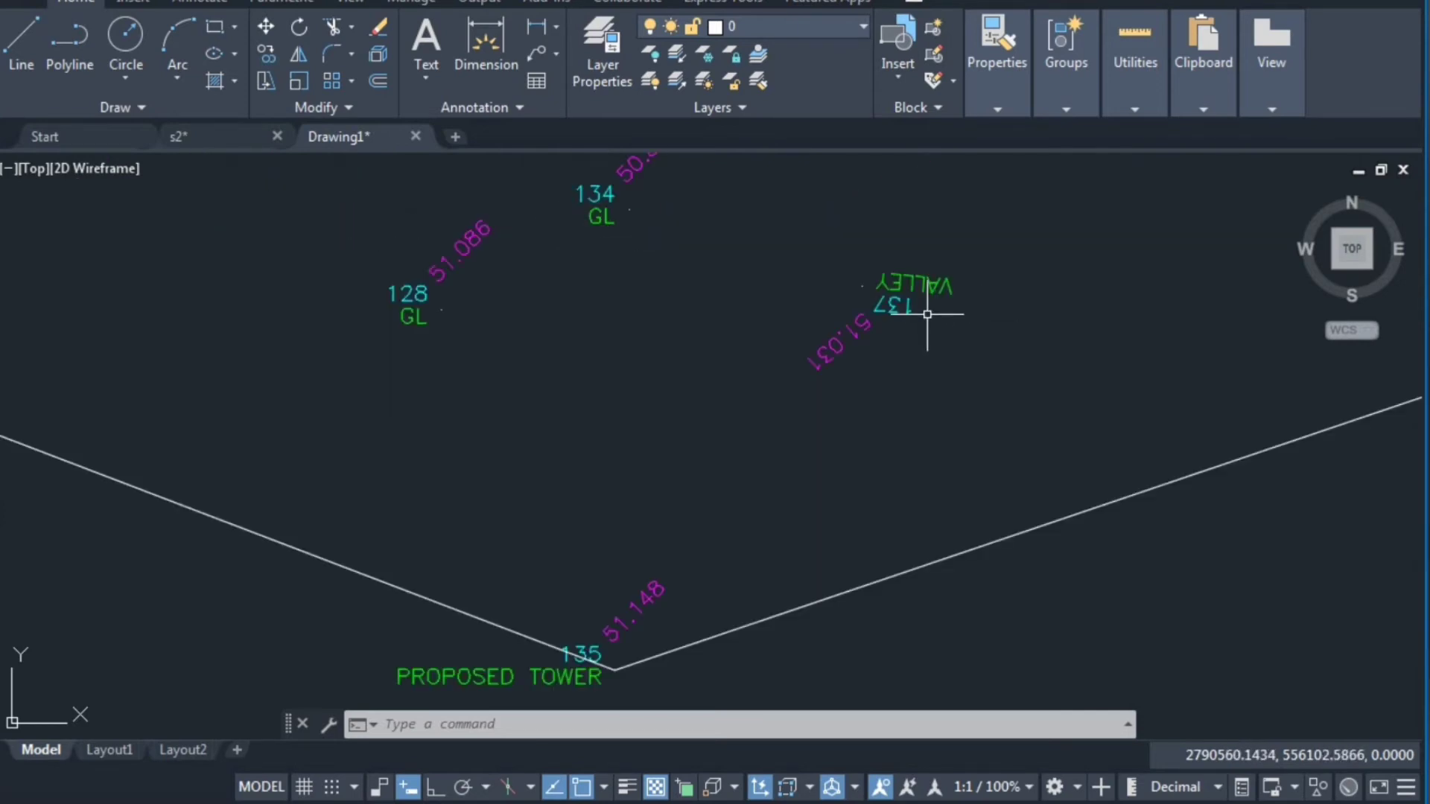
pyautogui.scroll(-4, 927, 313)
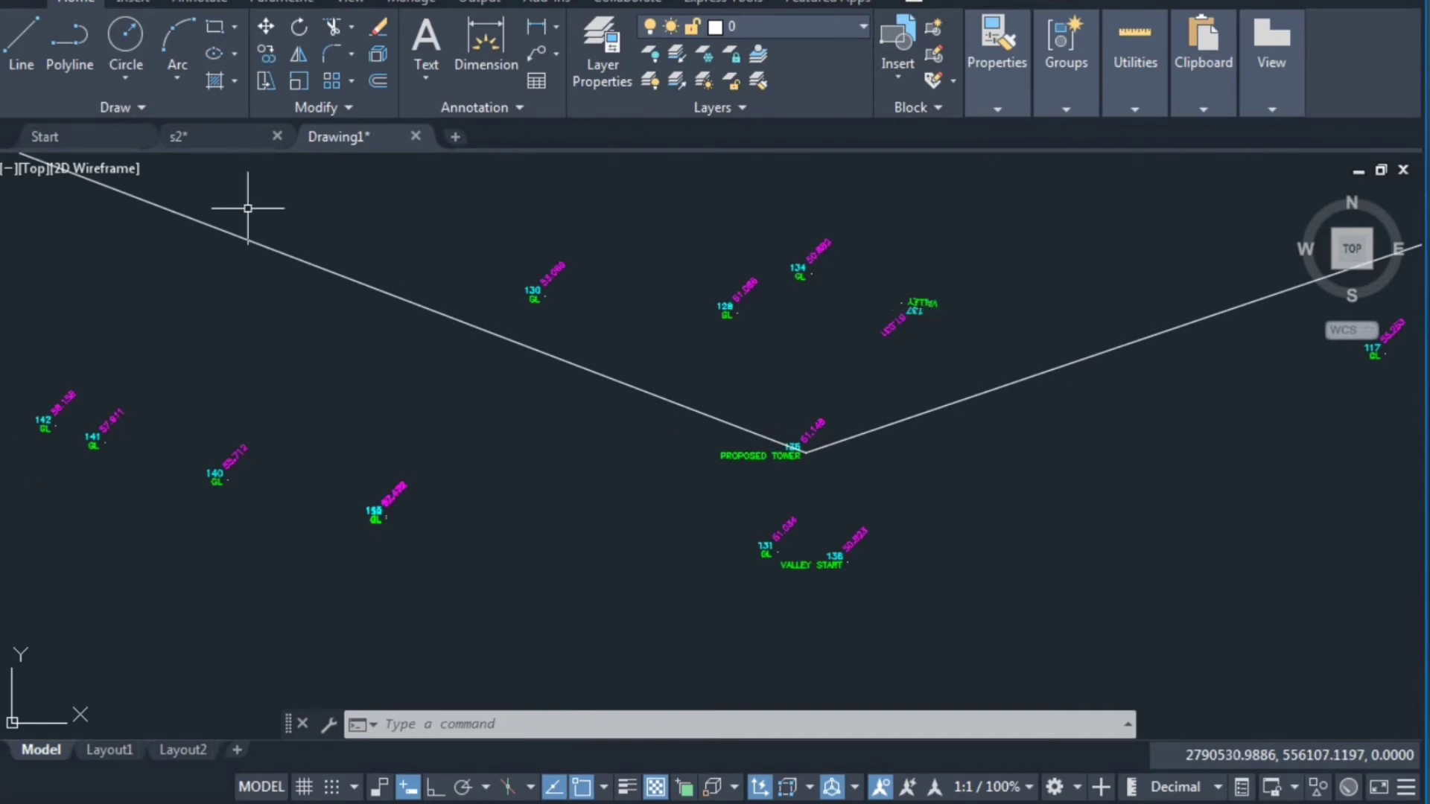
pyautogui.scroll(-3, 249, 207)
pyautogui.scroll(-2, 297, 216)
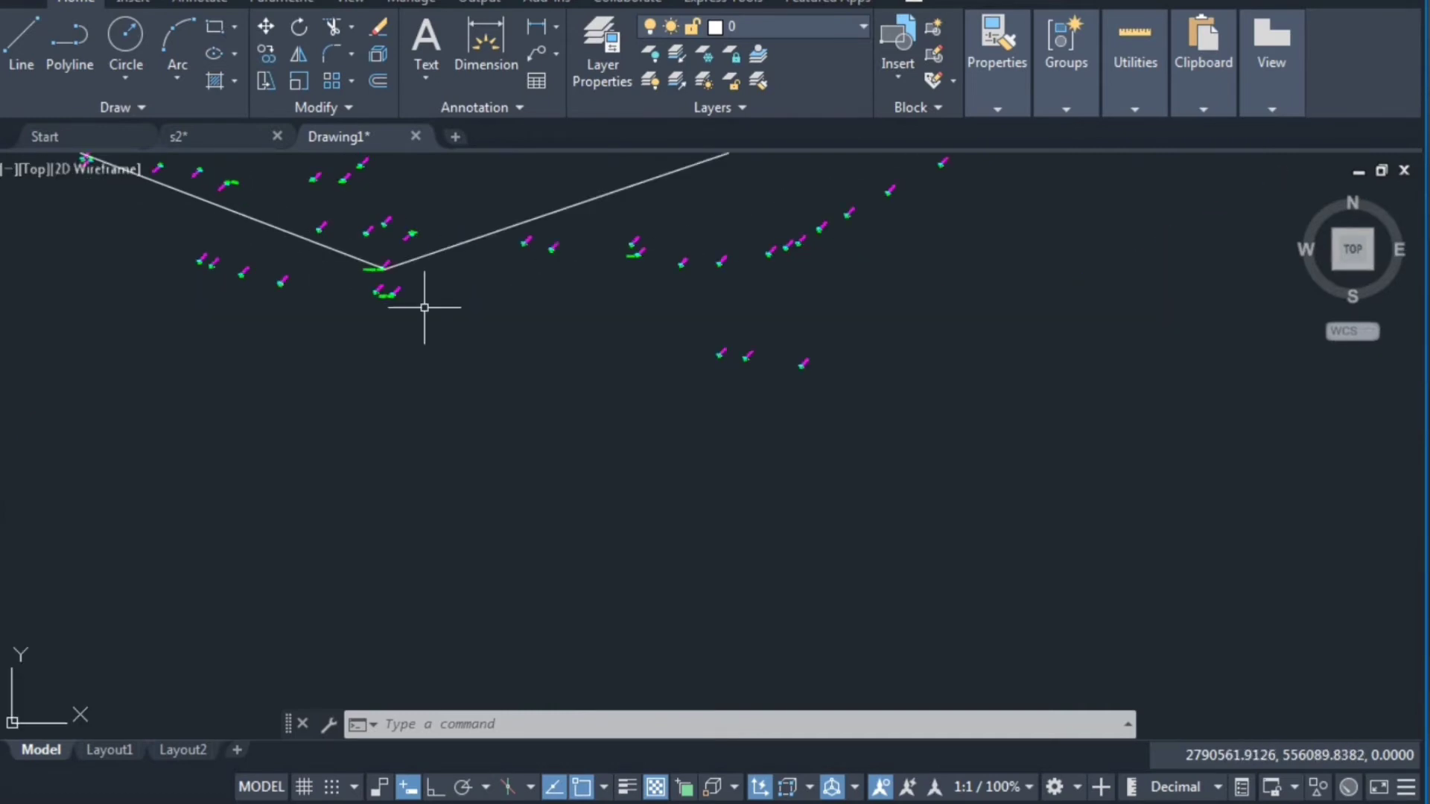
pyautogui.scroll(-3, 425, 293)
pyautogui.scroll(-1, 410, 287)
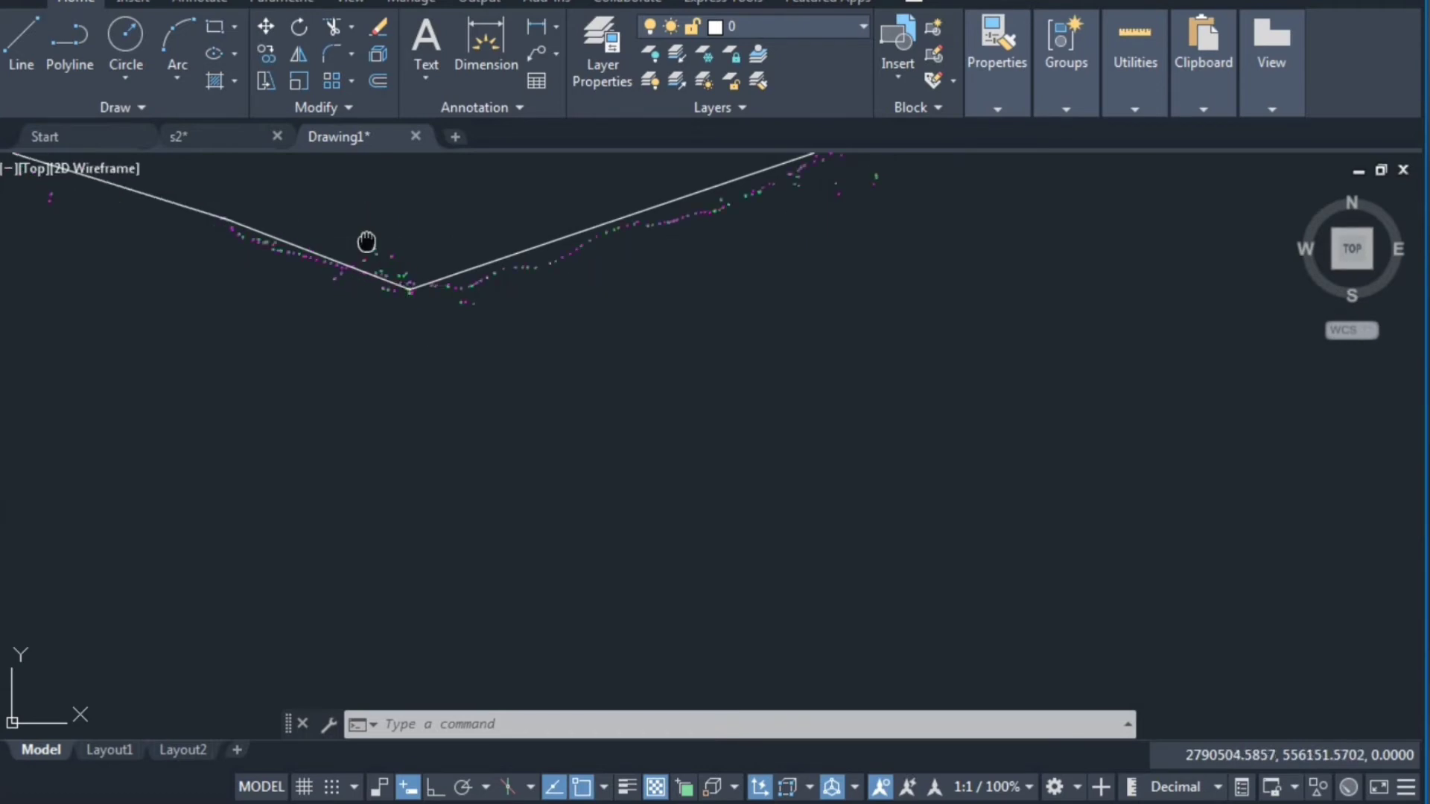
pyautogui.moveTo(372, 242); pyautogui.dragTo(550, 451, button='middle')
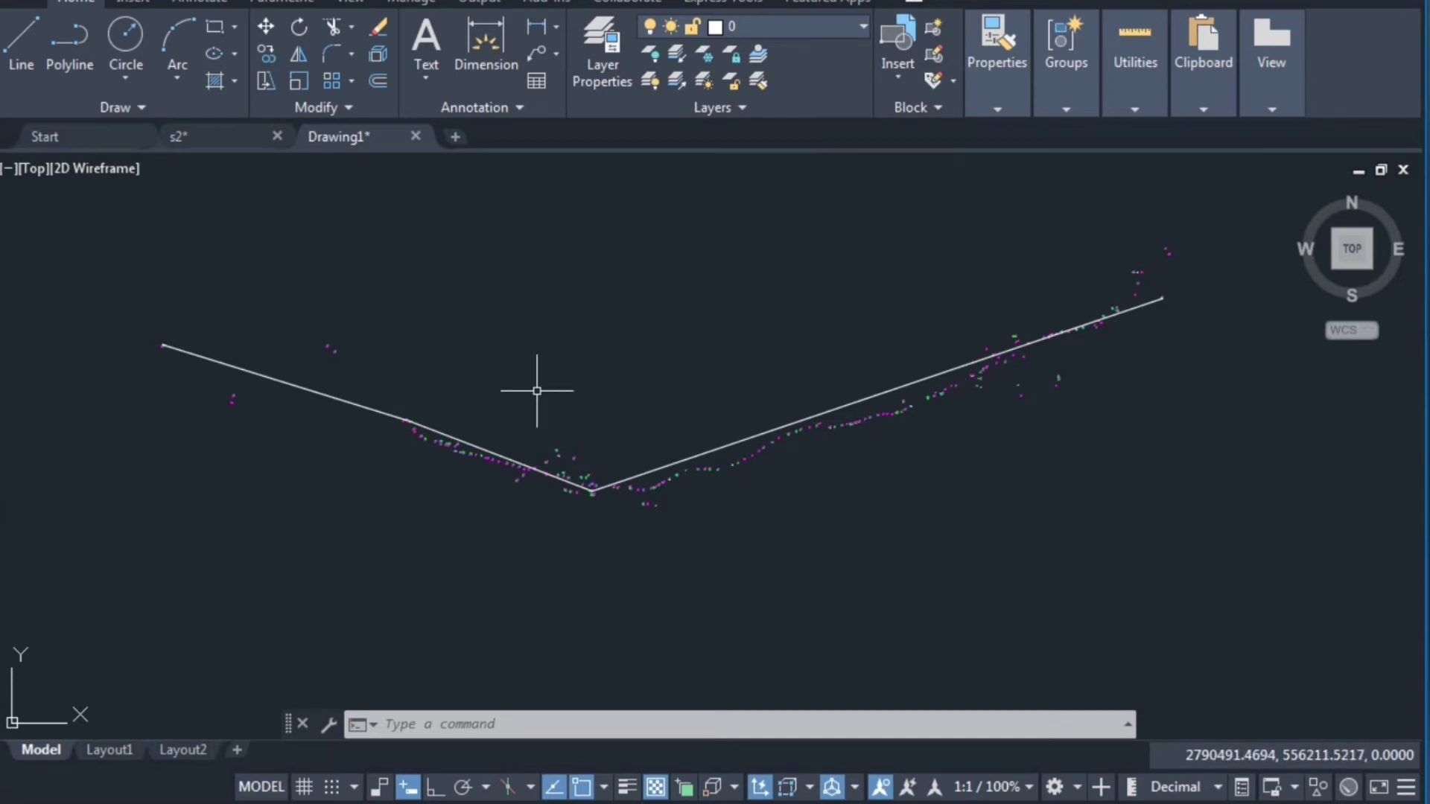
pyautogui.scroll(4, 537, 465)
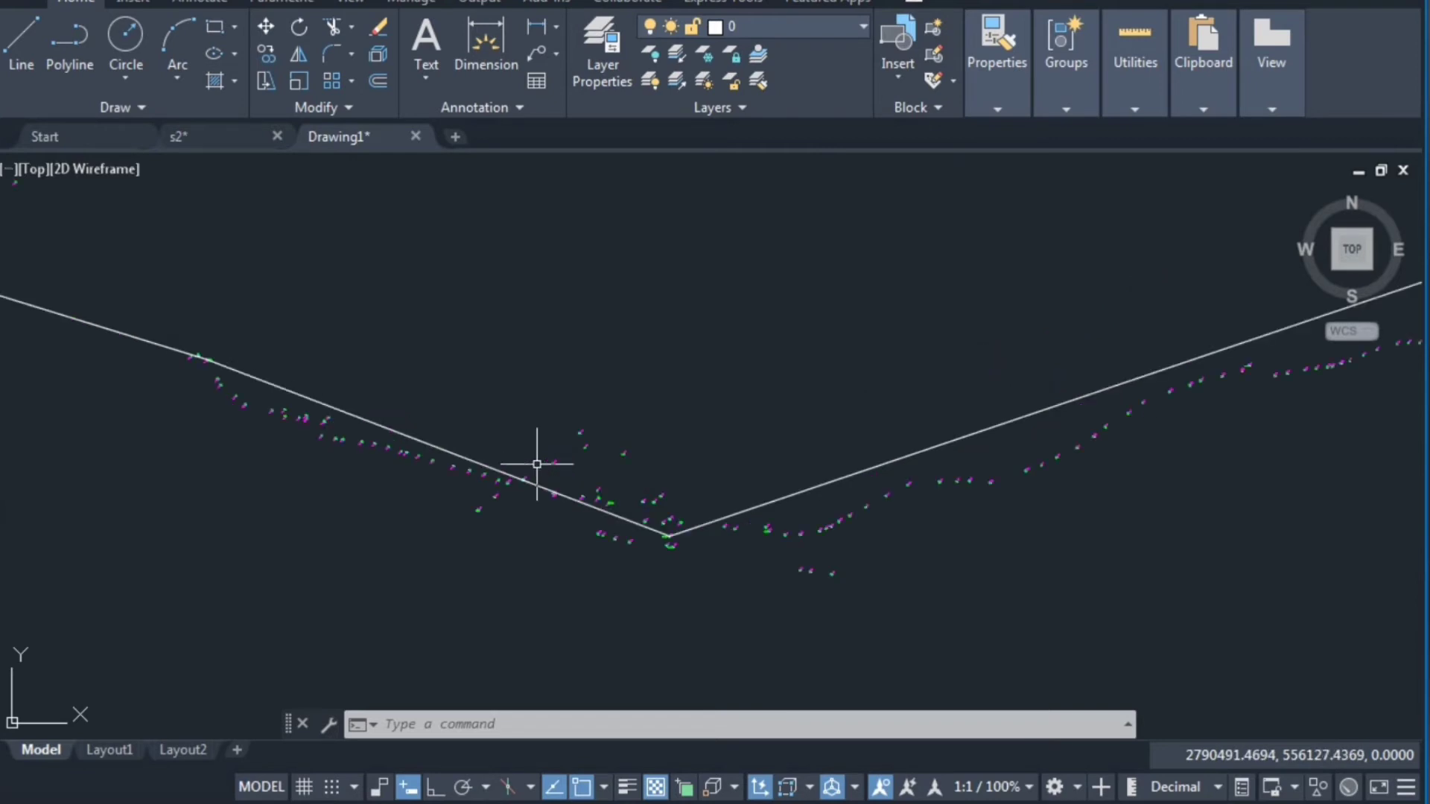
pyautogui.scroll(-4, 540, 465)
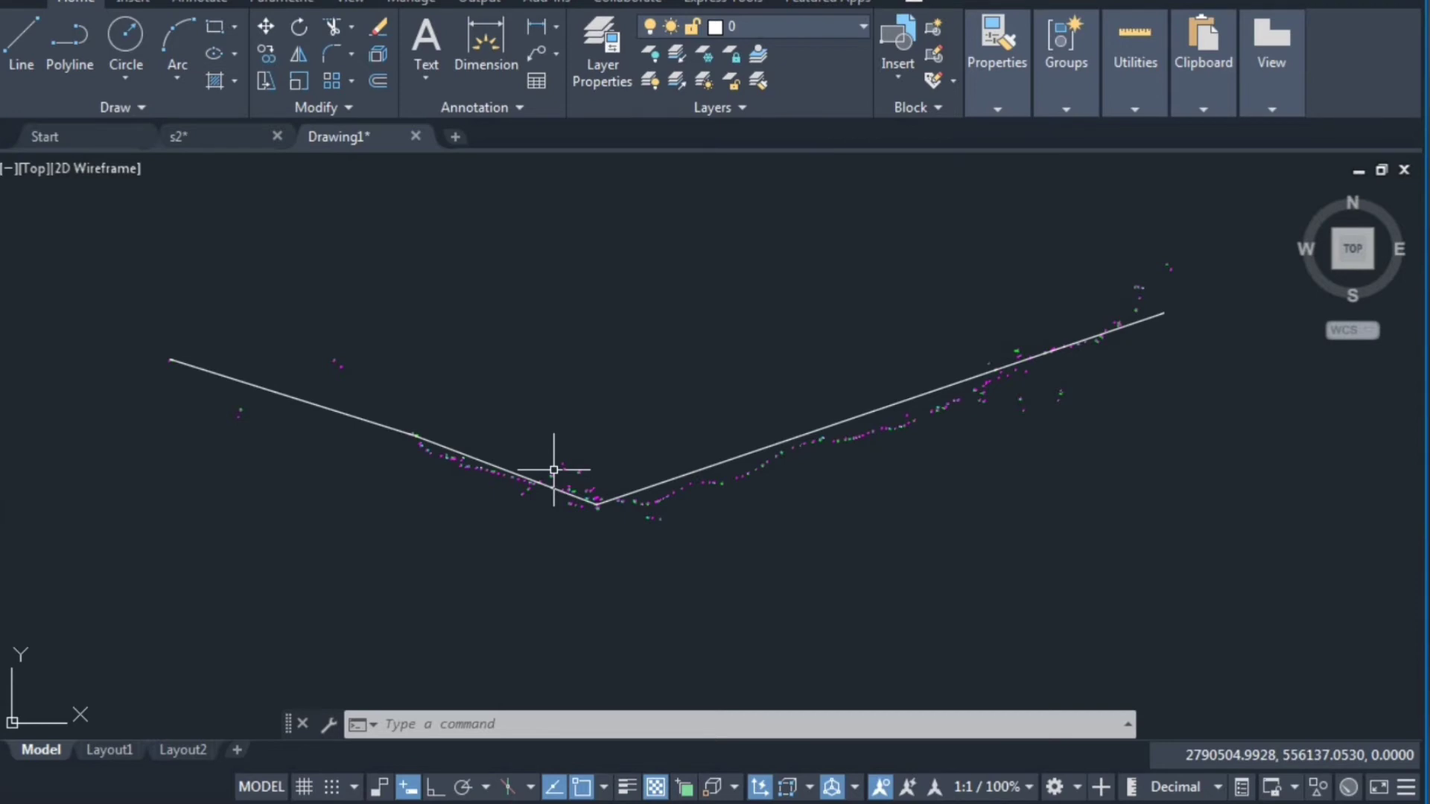
# Undo the recent operations in Drawing1, removing the rotated lines.
pyautogui.write('u')
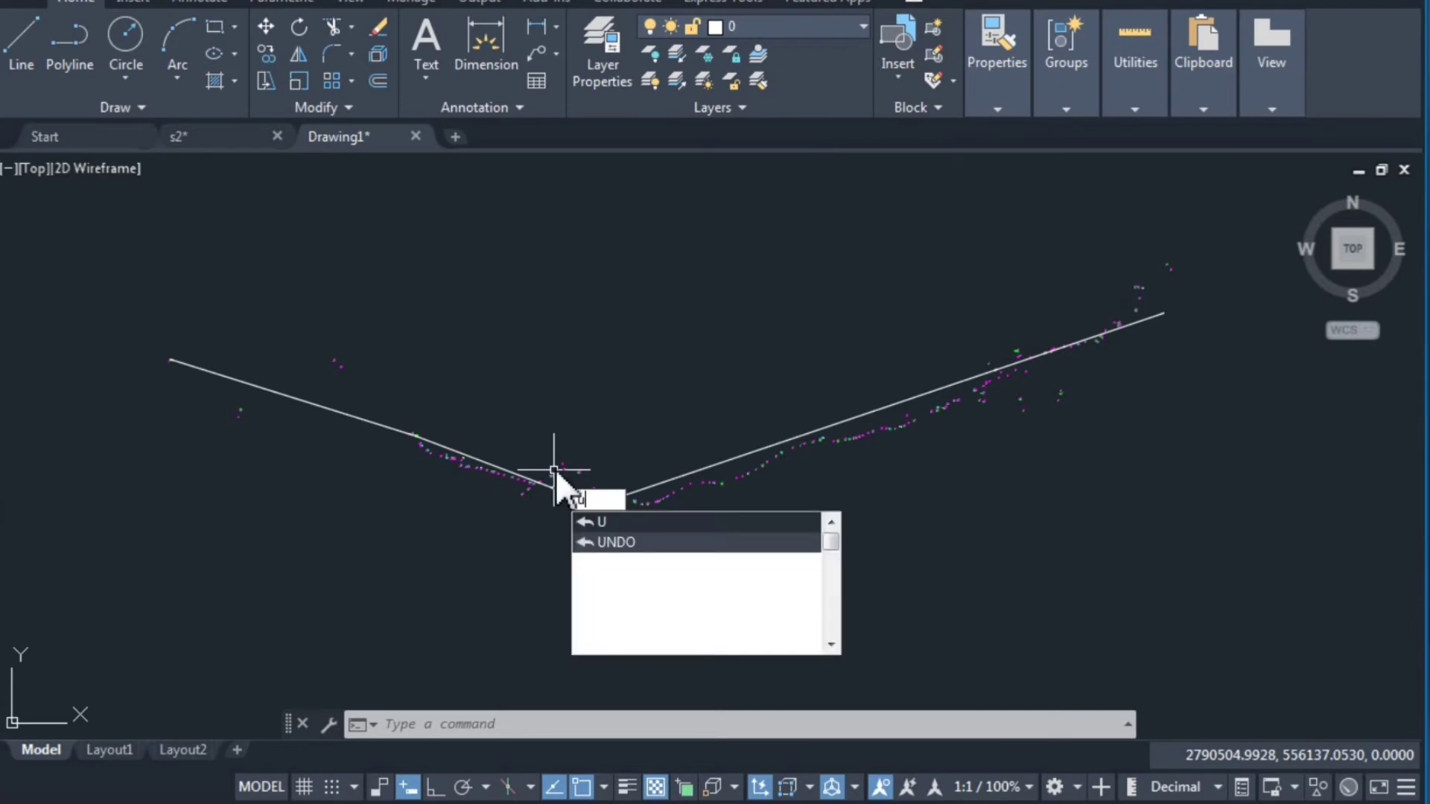
pyautogui.press('Return')
pyautogui.write('u')
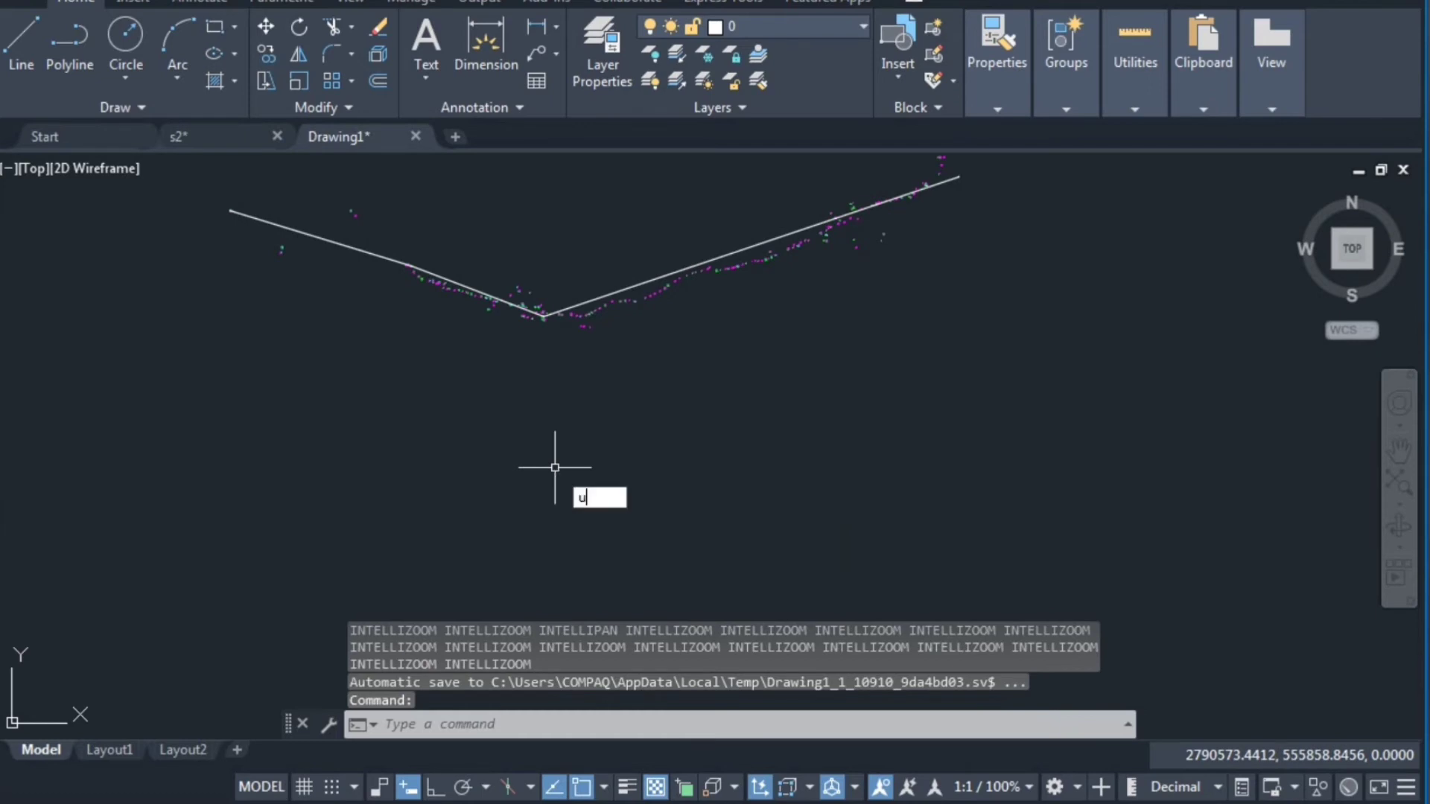
pyautogui.press('Return')
pyautogui.write('u')
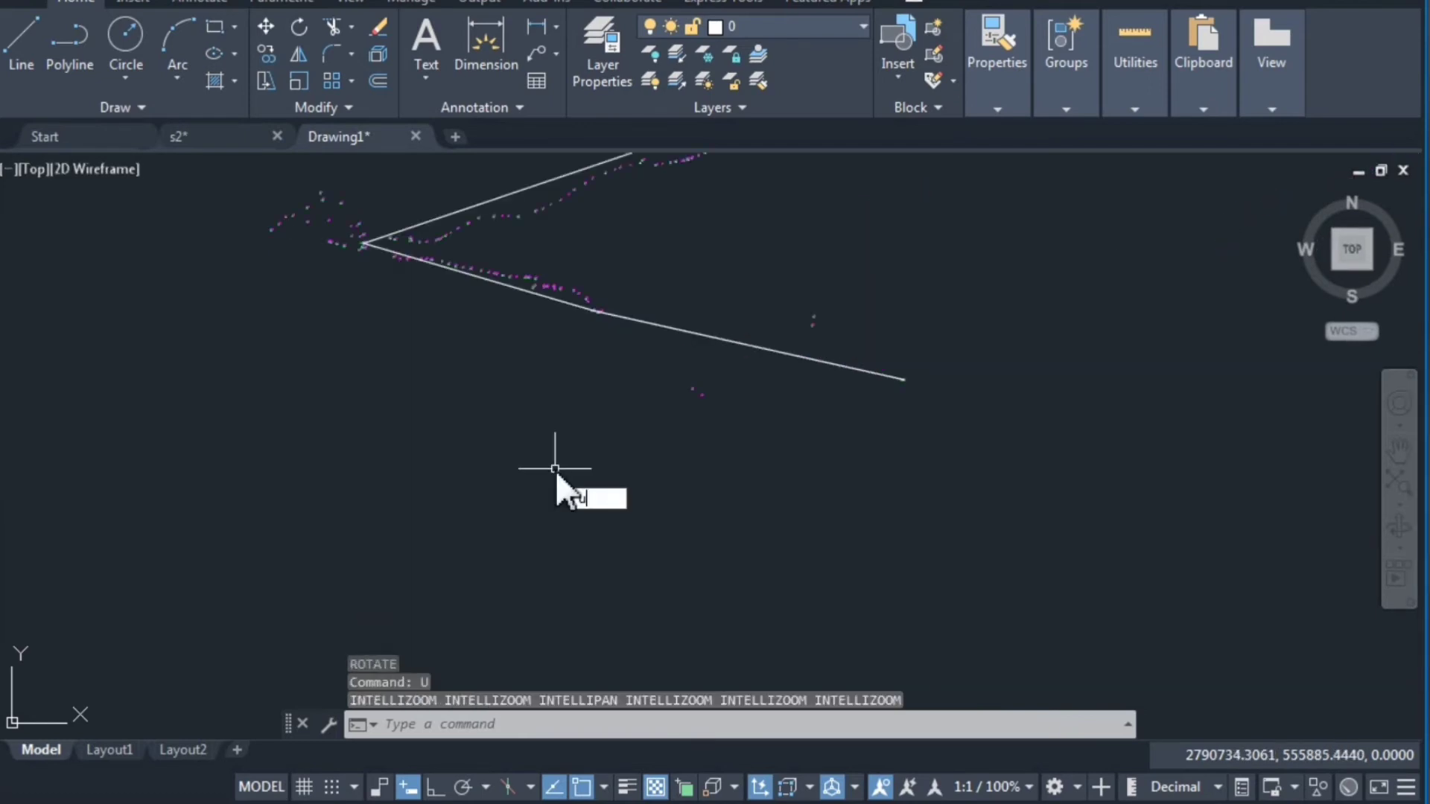
pyautogui.press('Return')
pyautogui.write('uu')
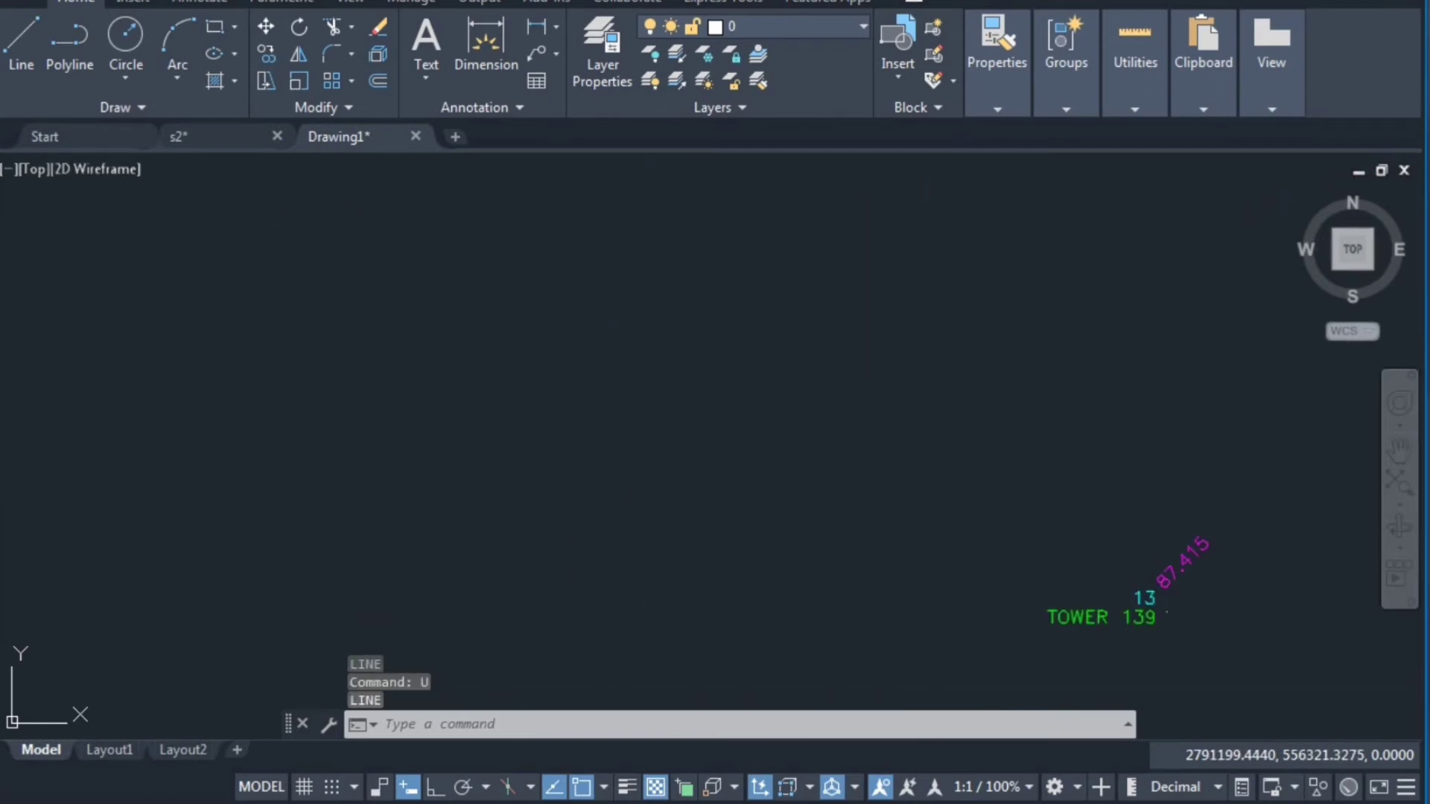
pyautogui.press('Return')
pyautogui.write('u')
pyautogui.press('Return')
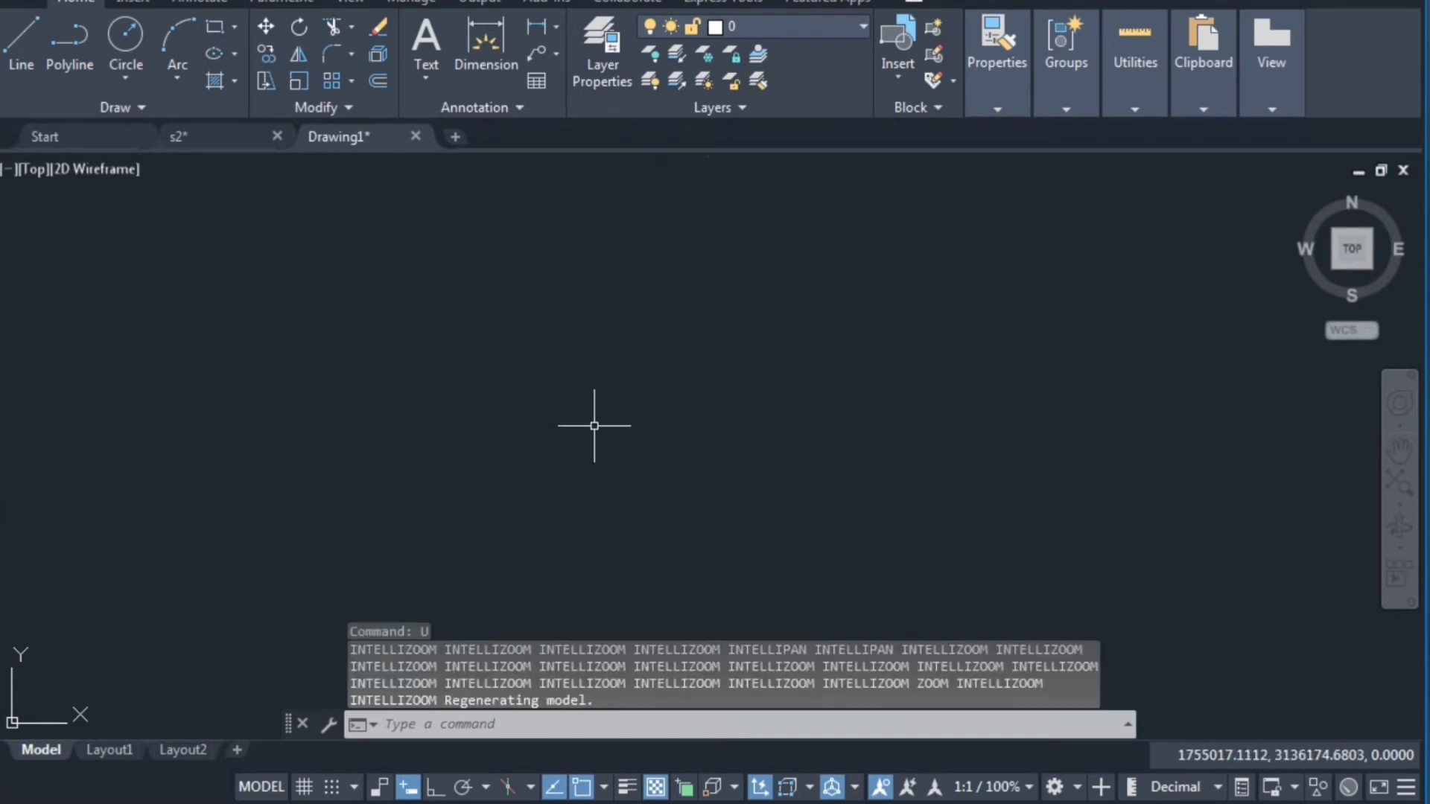
# Zoom Drawing1 to its extents to show all the surveyed points.
pyautogui.scroll(-5, 591, 418)
pyautogui.scroll(4, 658, 377)
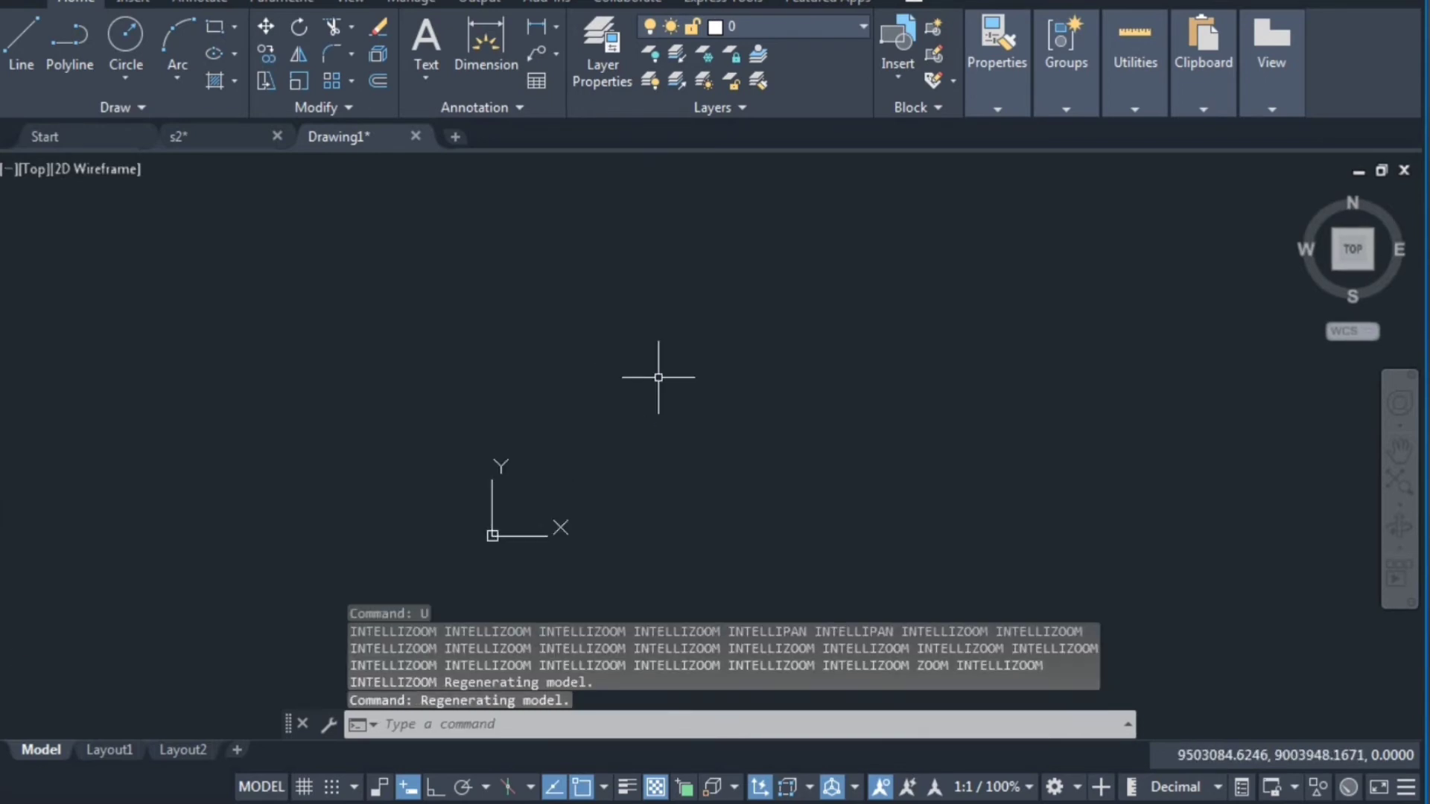
pyautogui.write('z')
pyautogui.press('Return')
pyautogui.write('e')
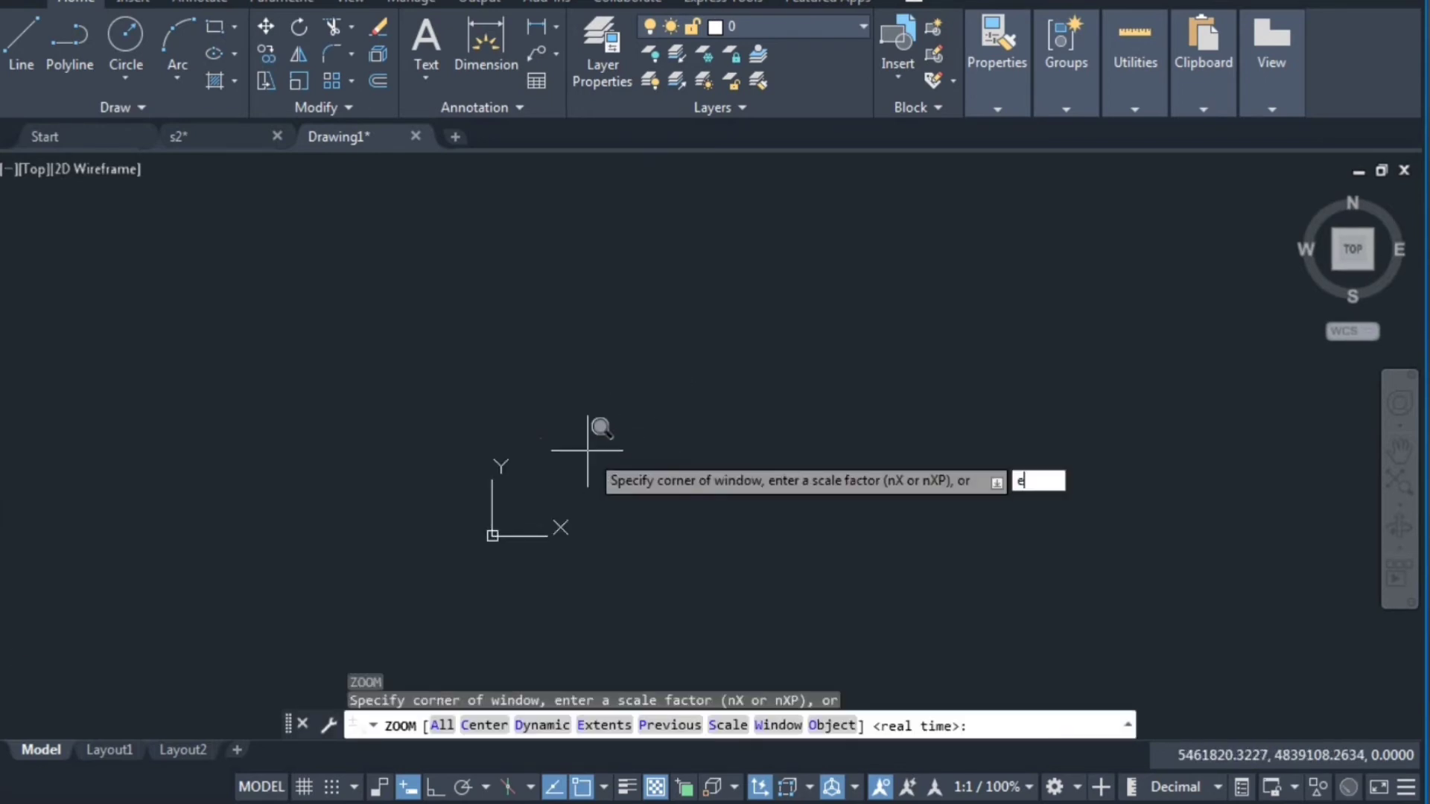
pyautogui.write('b')
pyautogui.press('Return')
pyautogui.press('Escape')
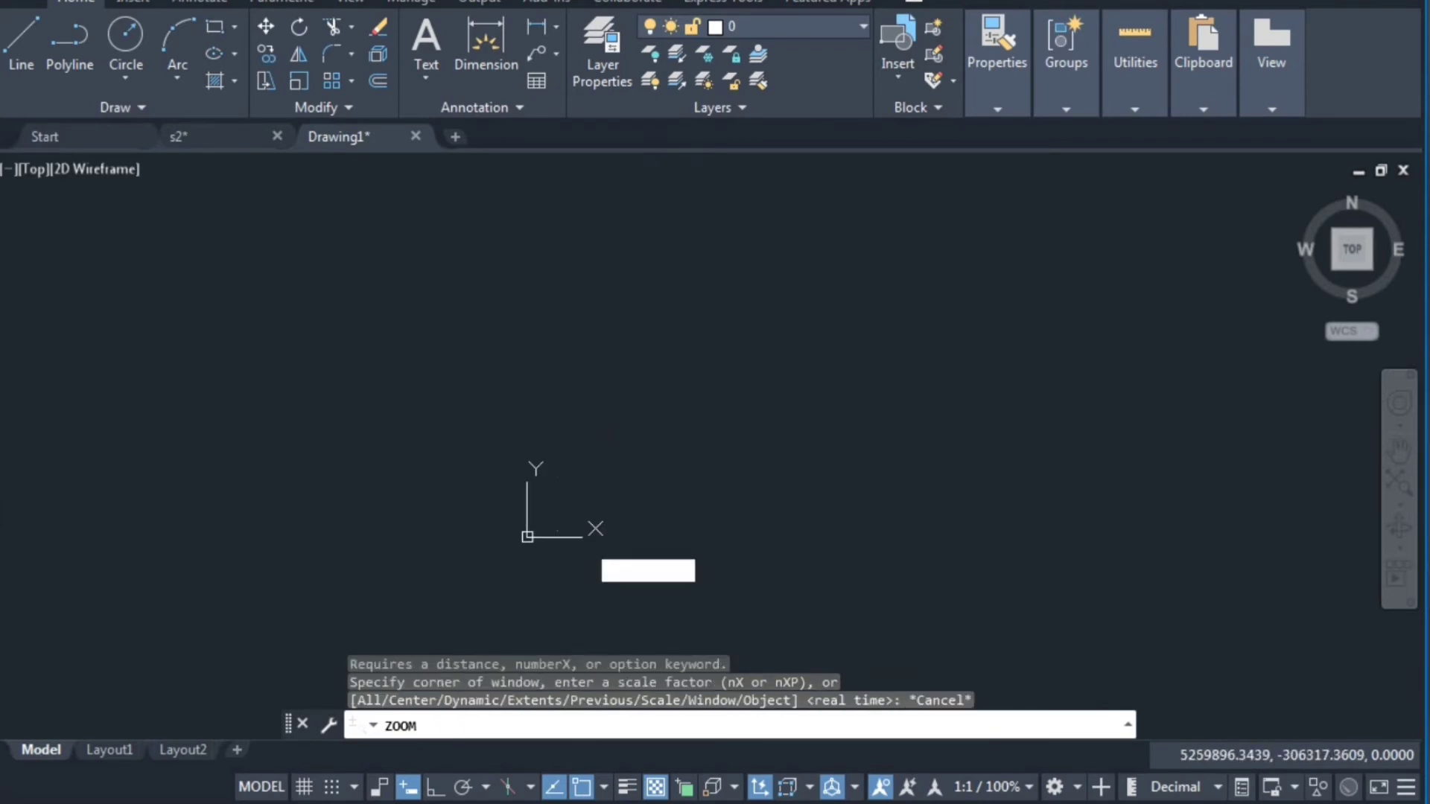
pyautogui.write('x')
pyautogui.press('Escape')
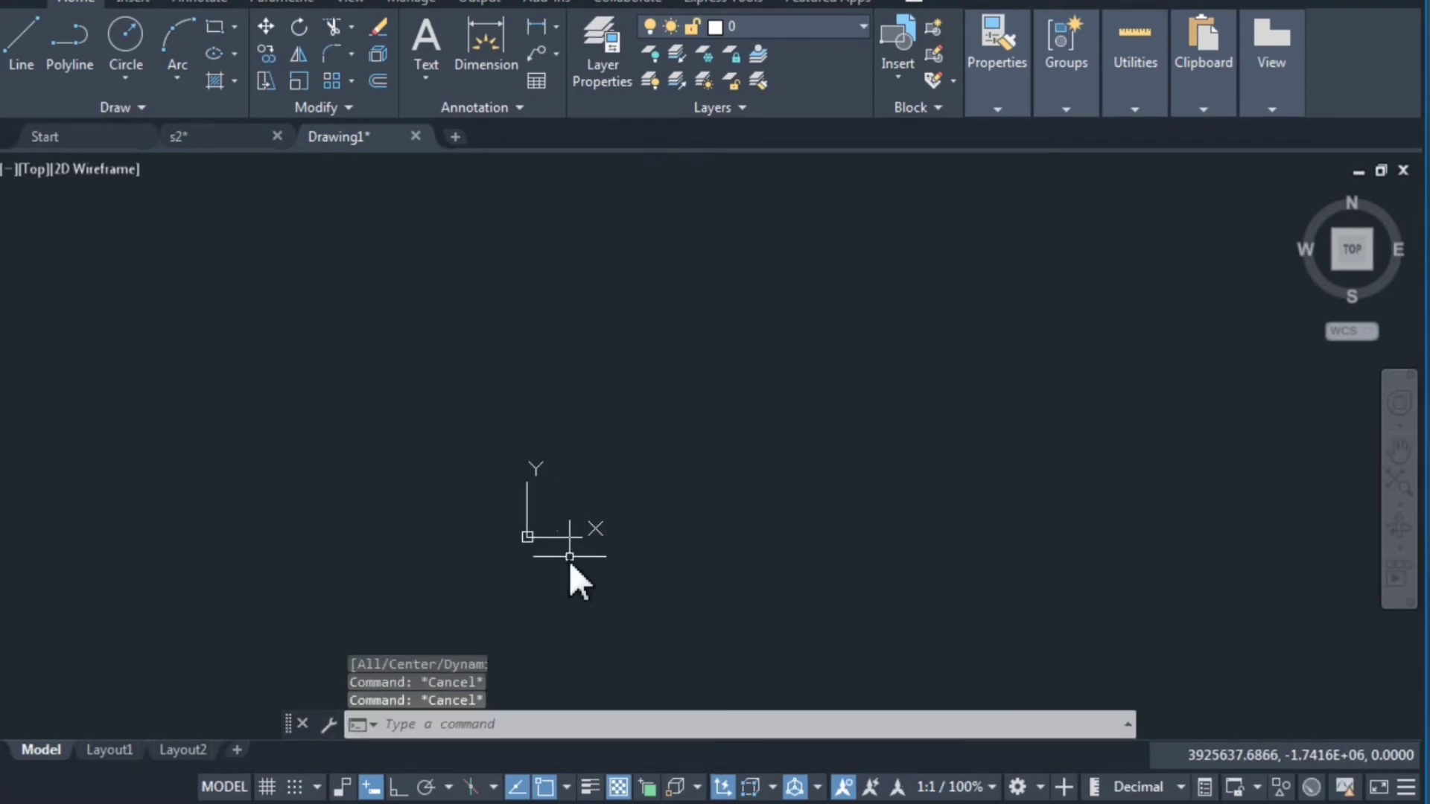
pyautogui.write('z')
pyautogui.press('Return')
pyautogui.write('e')
pyautogui.press('Return')
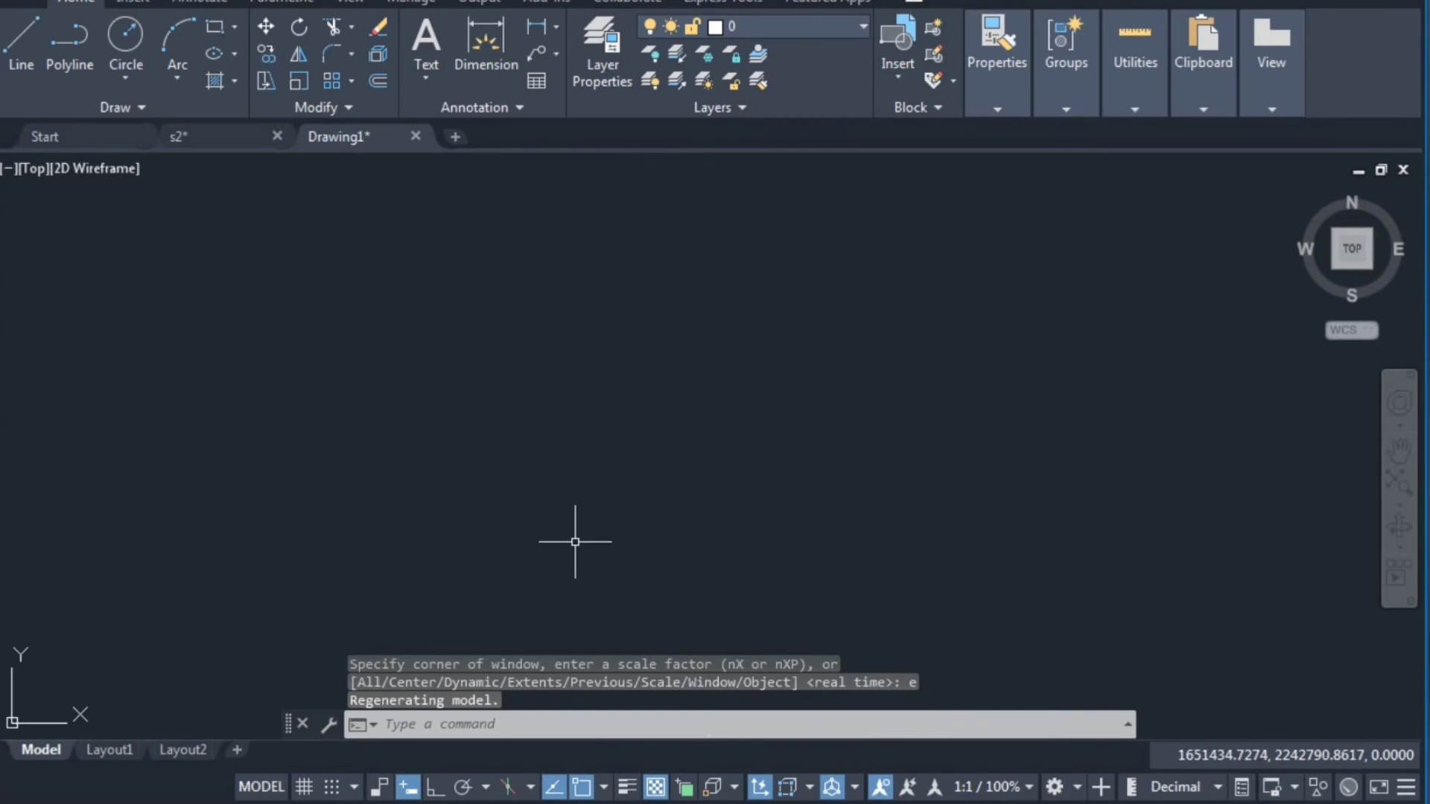
# Zoom in around the point cloud, then switch to the s2 drawing.
pyautogui.scroll(-5, 521, 566)
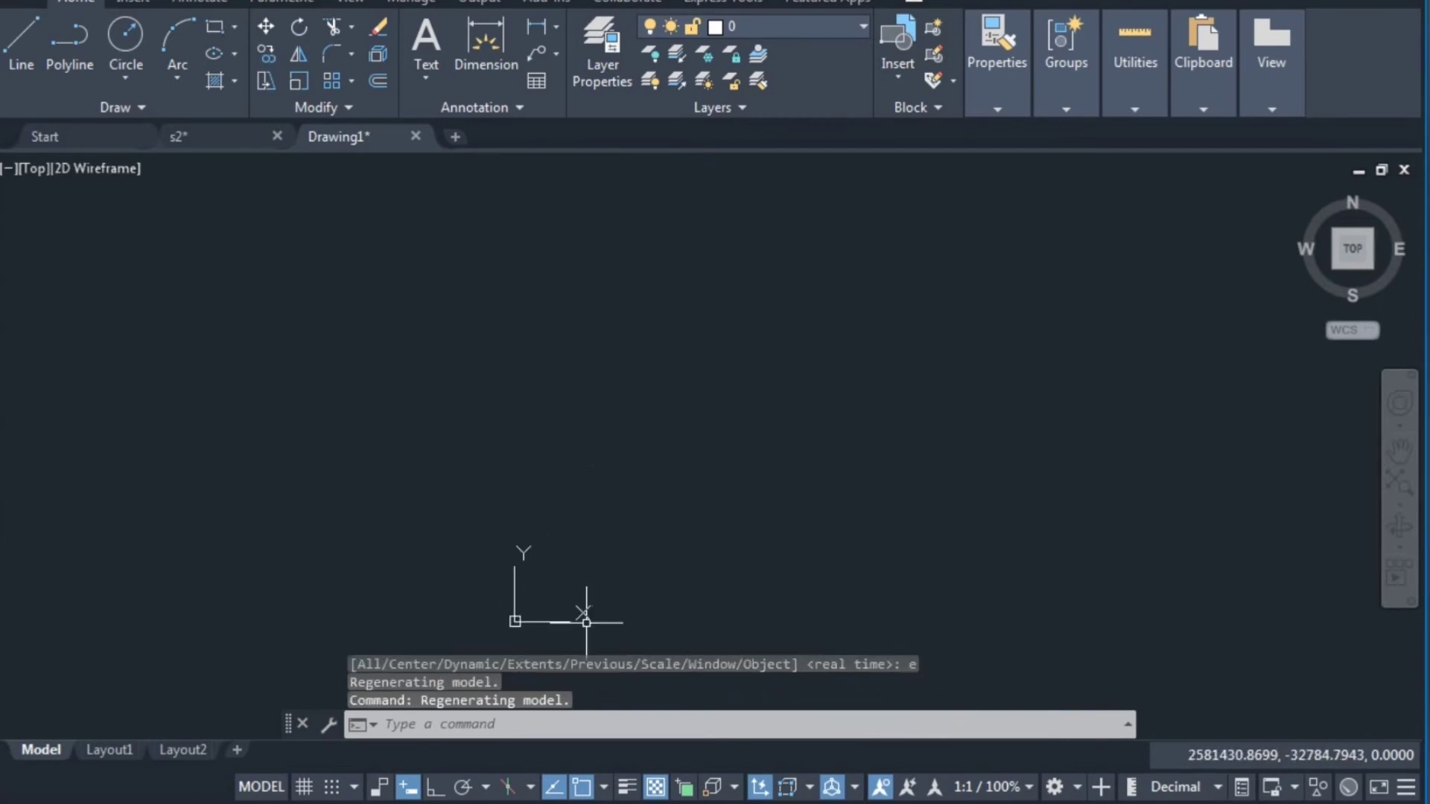
pyautogui.scroll(2, 616, 607)
pyautogui.scroll(2, 616, 607)
pyautogui.scroll(2, 508, 552)
pyautogui.scroll(2, 509, 552)
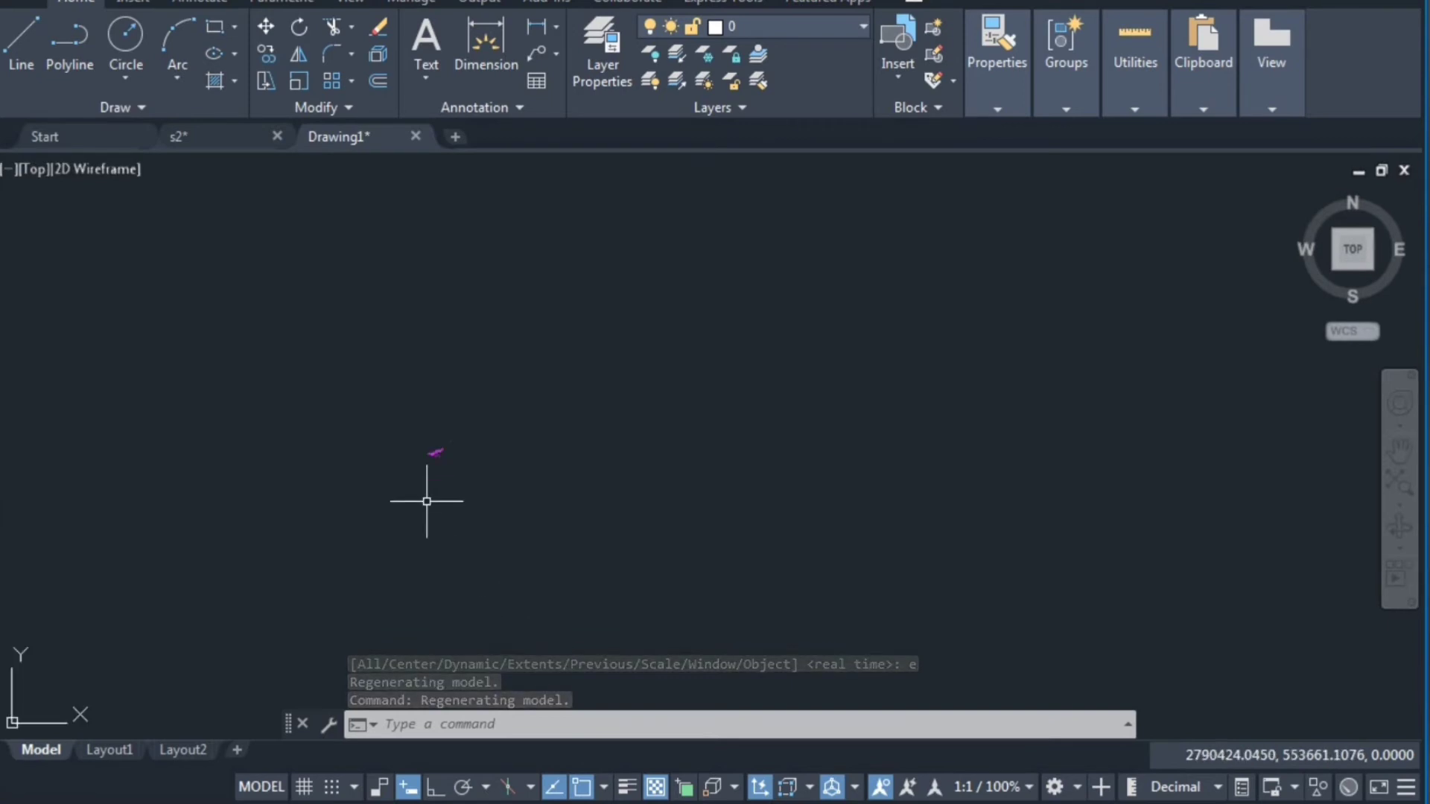
pyautogui.scroll(2, 437, 447)
pyautogui.scroll(3, 447, 491)
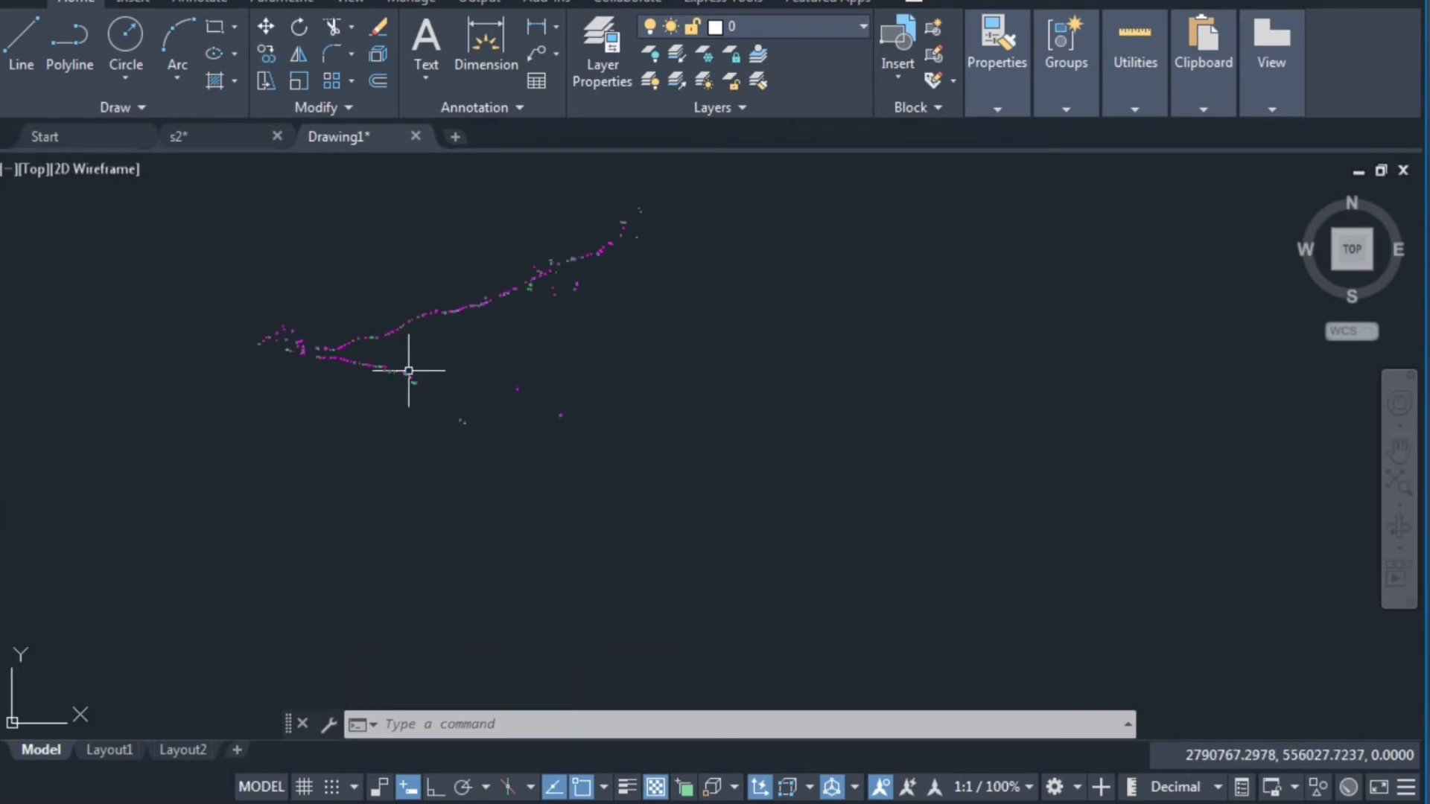
pyautogui.scroll(2, 387, 320)
pyautogui.scroll(2, 386, 325)
pyautogui.scroll(1, 382, 353)
pyautogui.scroll(-2, 383, 365)
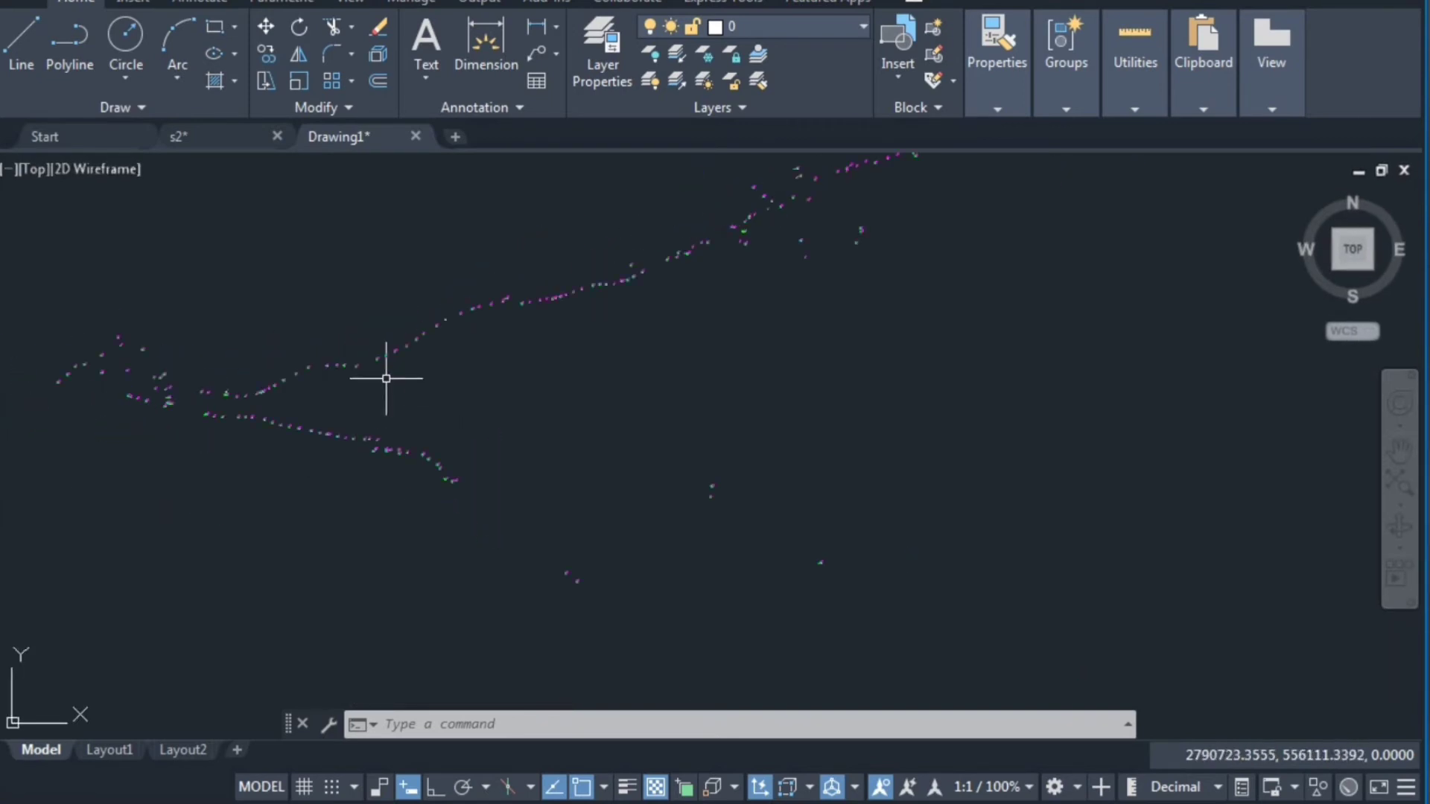
pyautogui.scroll(-2, 386, 376)
pyautogui.scroll(-1, 381, 383)
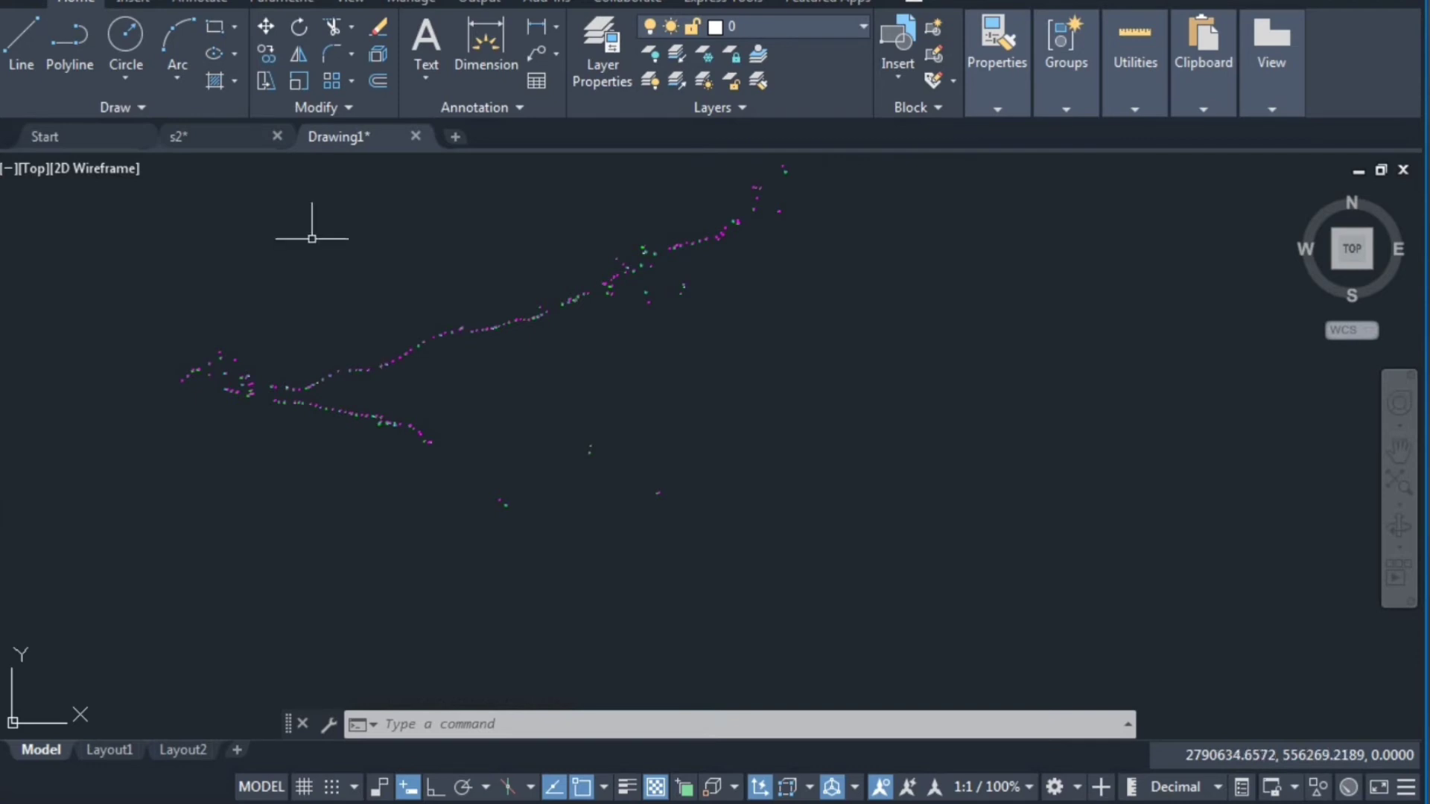
pyautogui.click(238, 133)
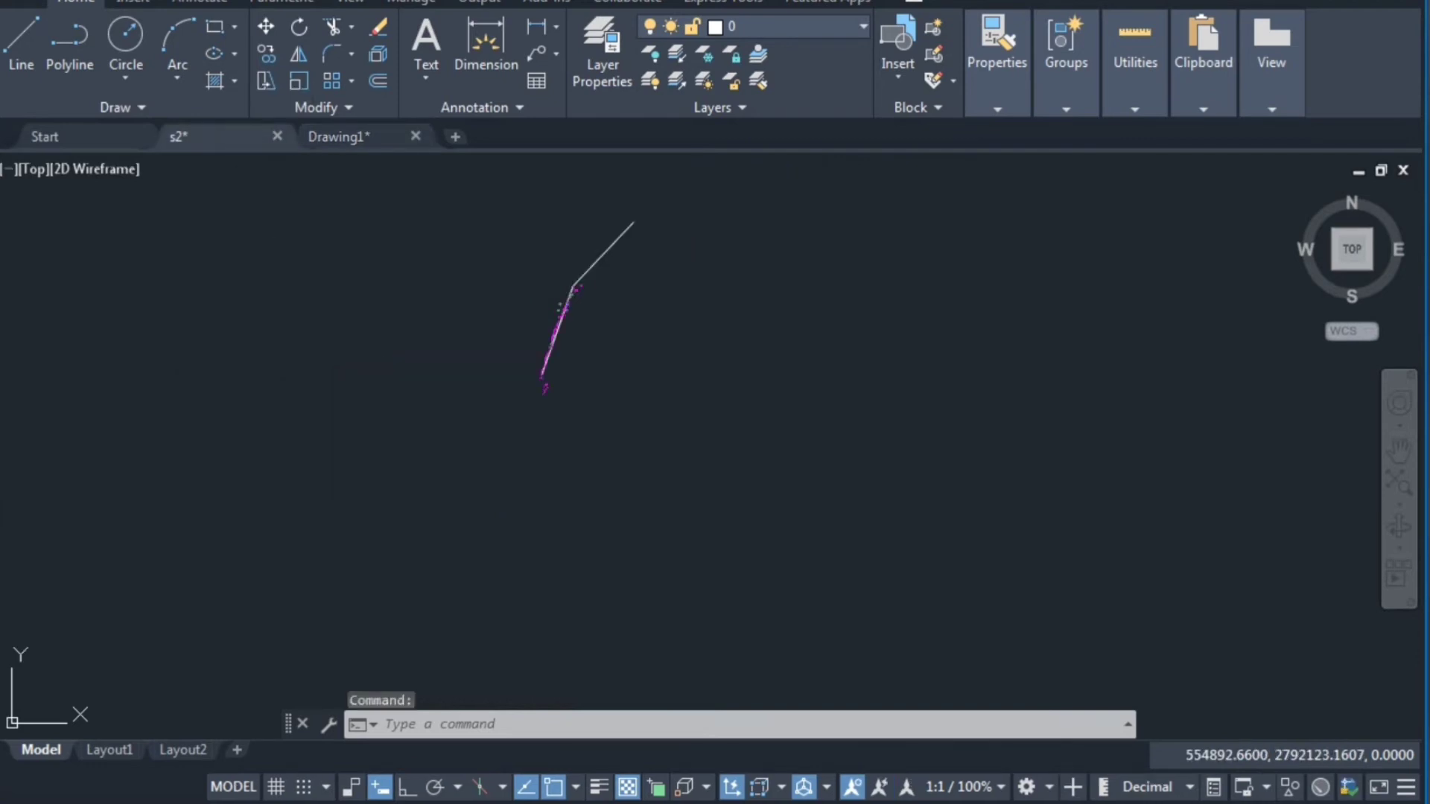
pyautogui.scroll(4, 546, 315)
pyautogui.scroll(2, 569, 317)
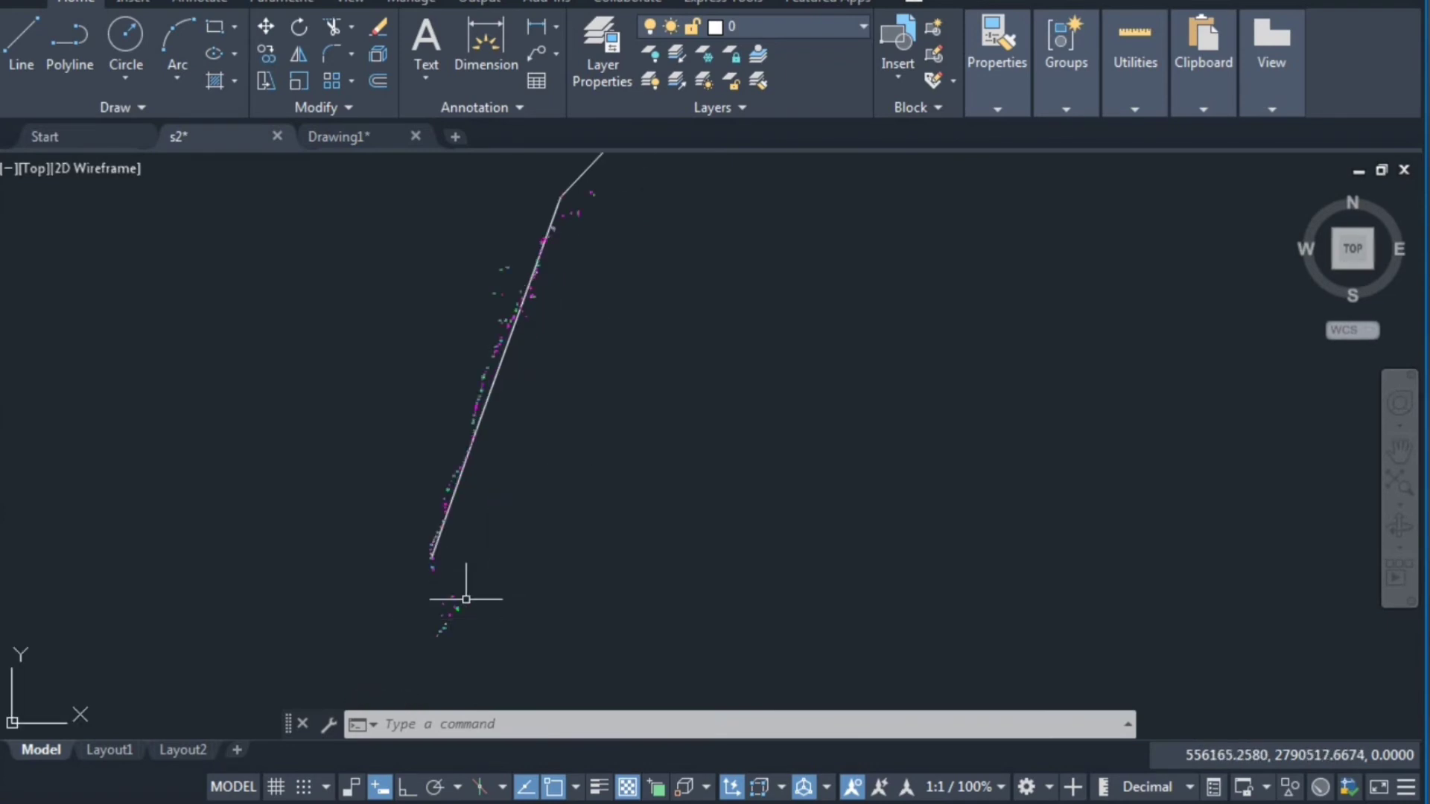
pyautogui.scroll(4, 450, 625)
pyautogui.scroll(3, 450, 625)
pyautogui.scroll(3, 439, 521)
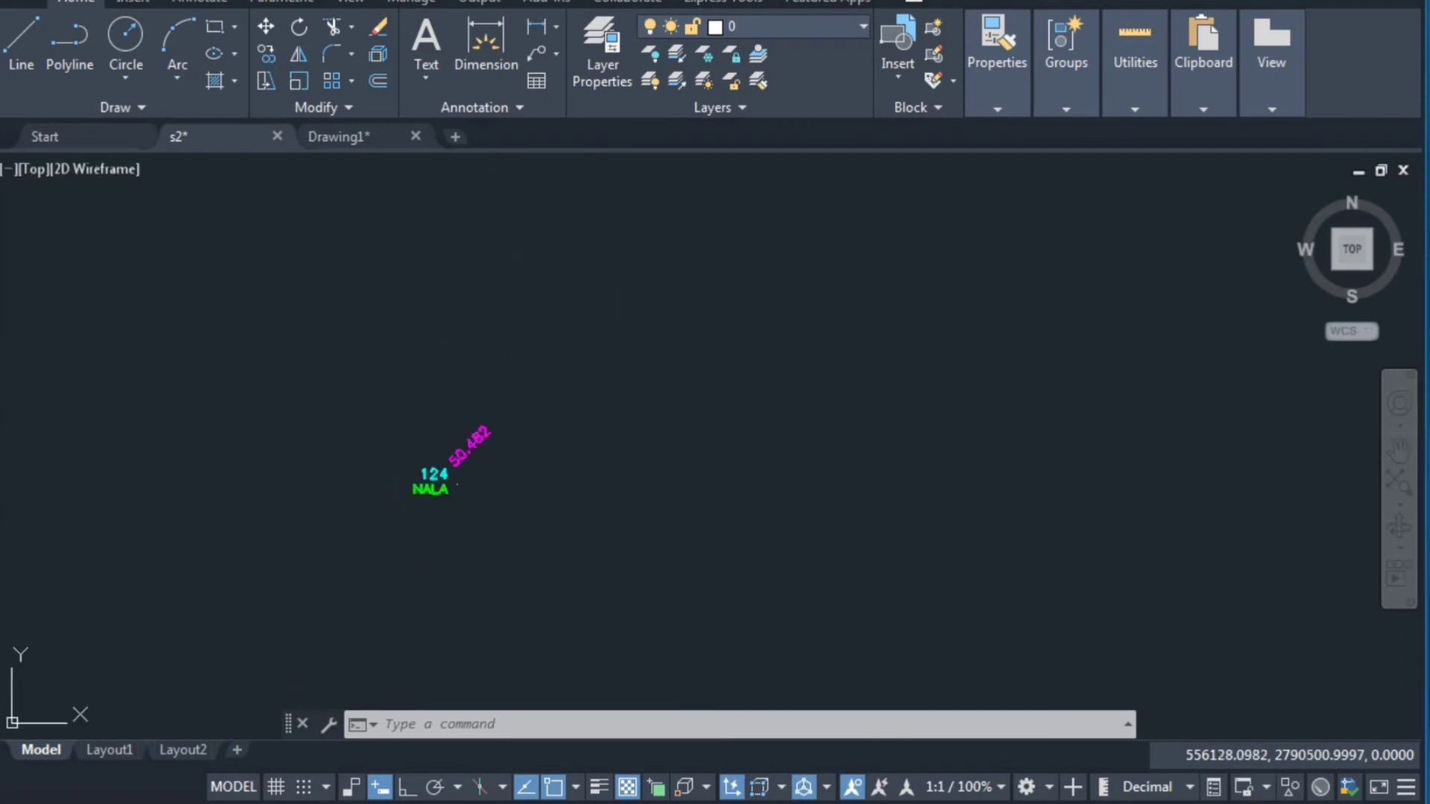
pyautogui.scroll(2, 431, 536)
pyautogui.scroll(-5, 437, 526)
pyautogui.scroll(-2, 439, 494)
pyautogui.scroll(-3, 439, 494)
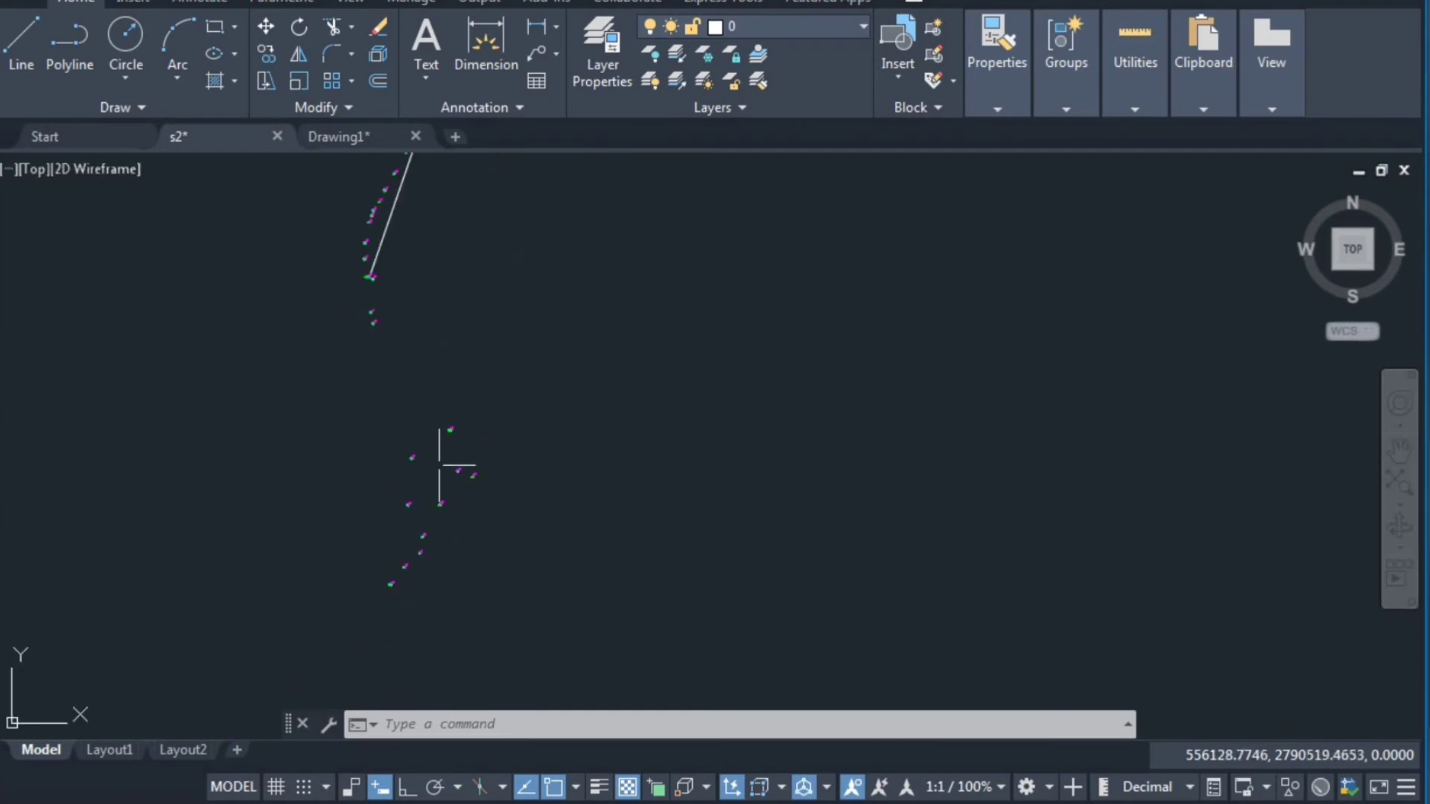
pyautogui.scroll(-2, 410, 327)
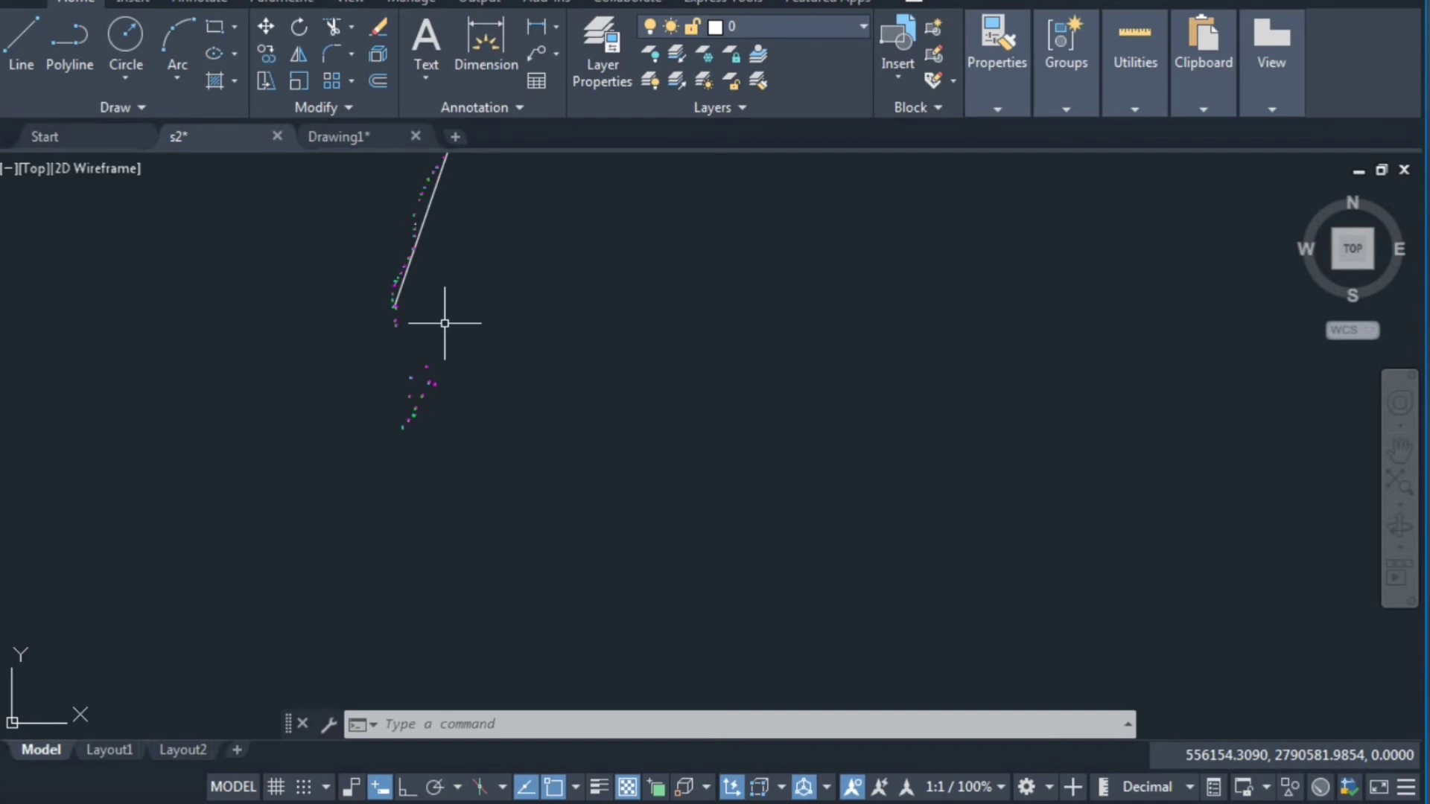
# Compare Drawing1's survey points with the s2 route, ending back on Drawing1.
pyautogui.click(375, 128)
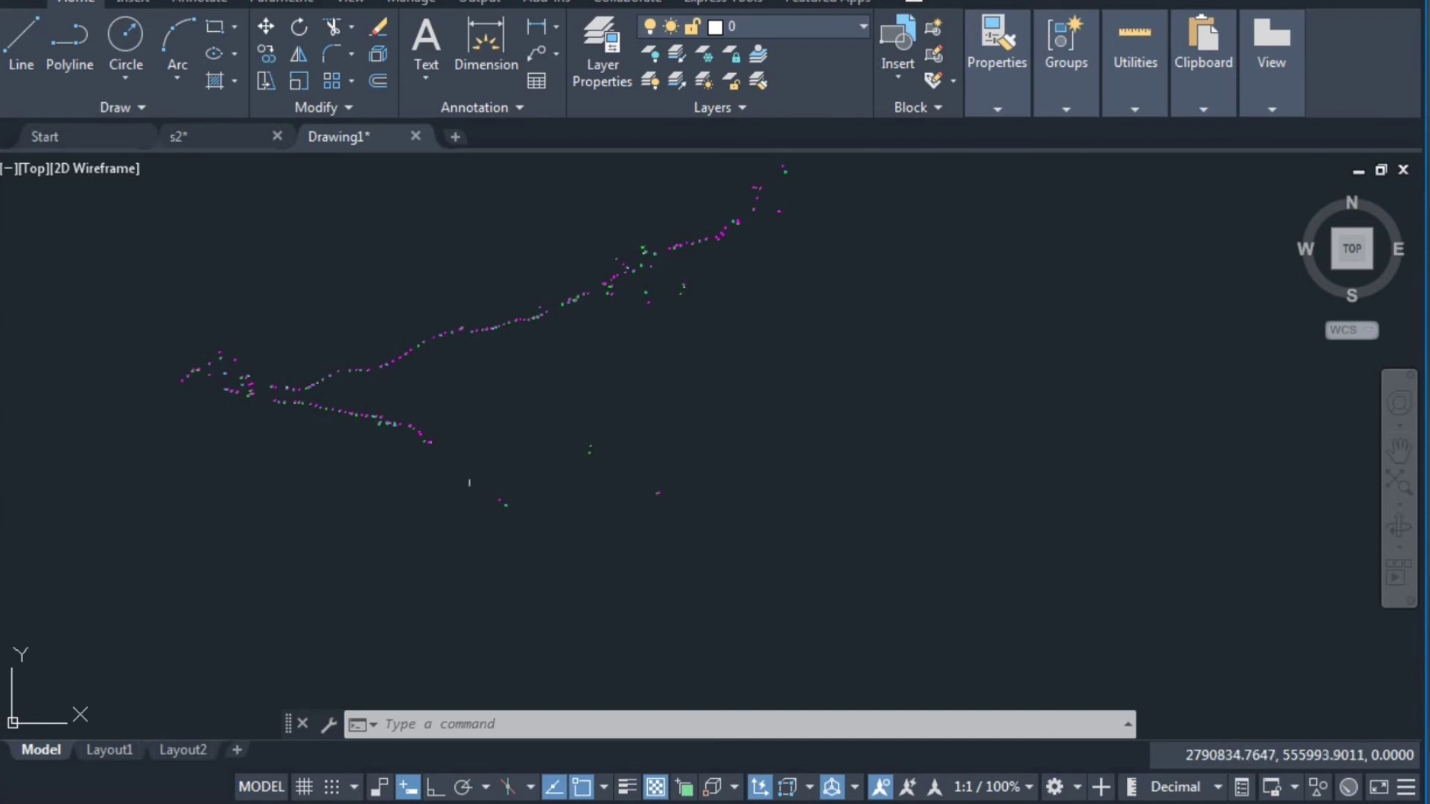
pyautogui.click(199, 141)
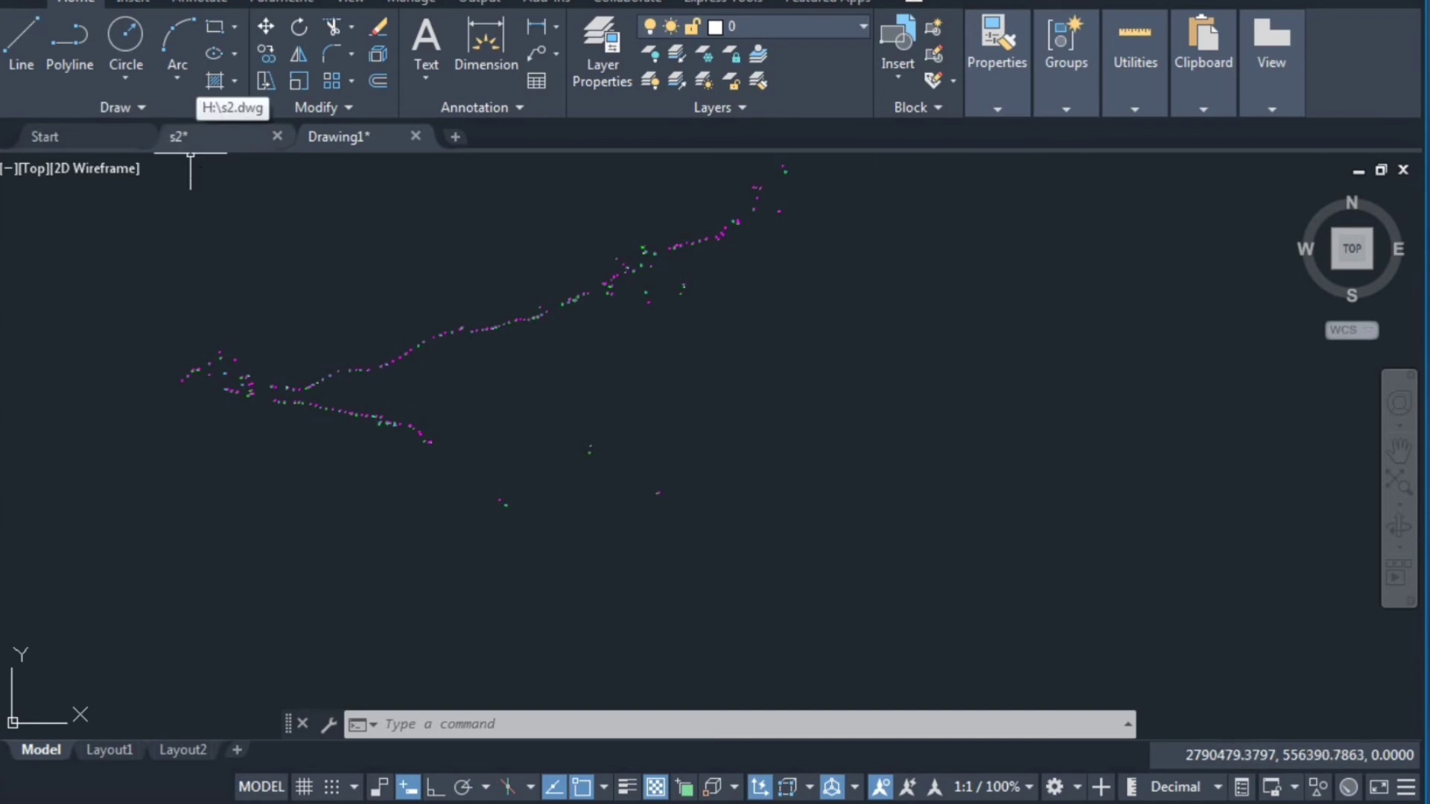
pyautogui.scroll(4, 458, 298)
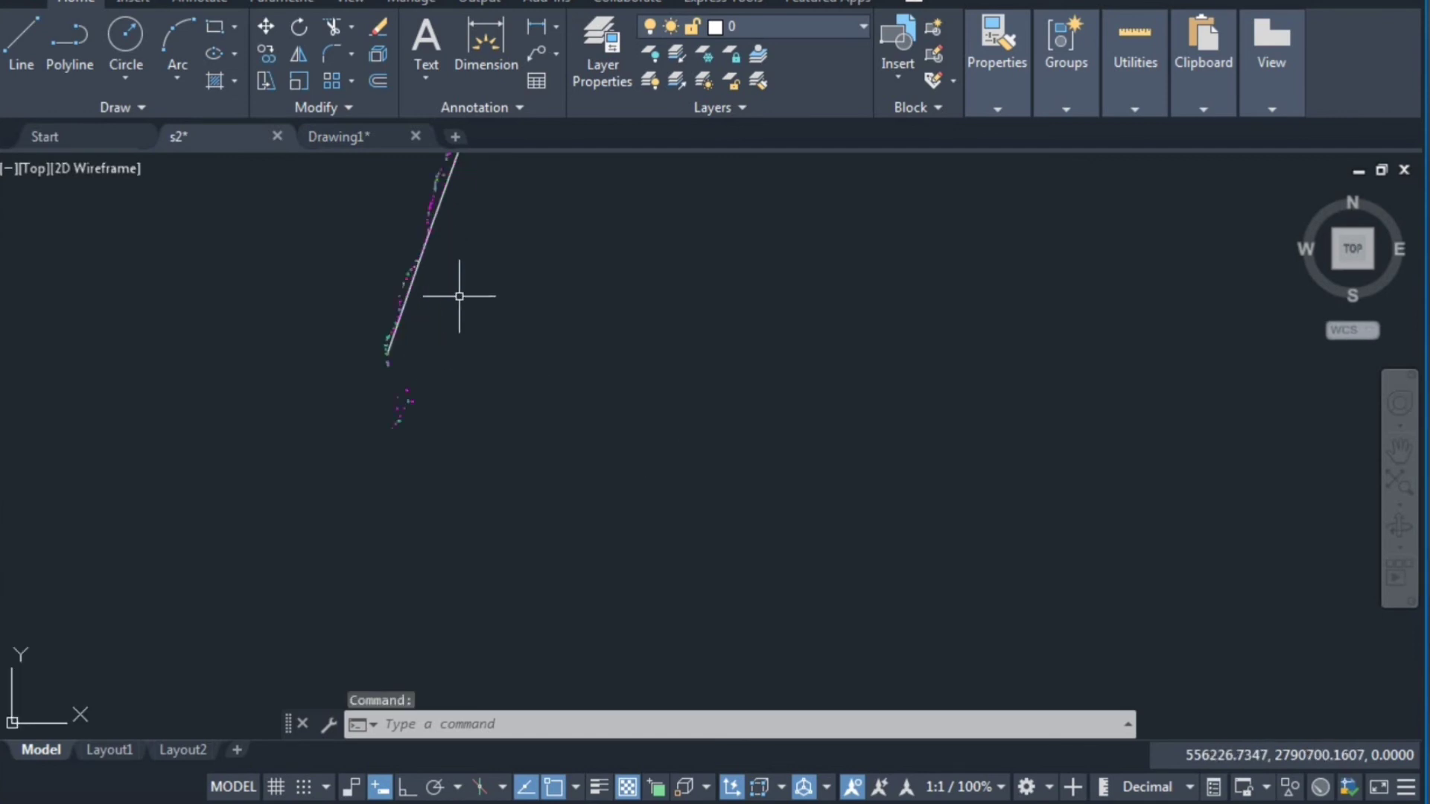
pyautogui.scroll(2, 416, 376)
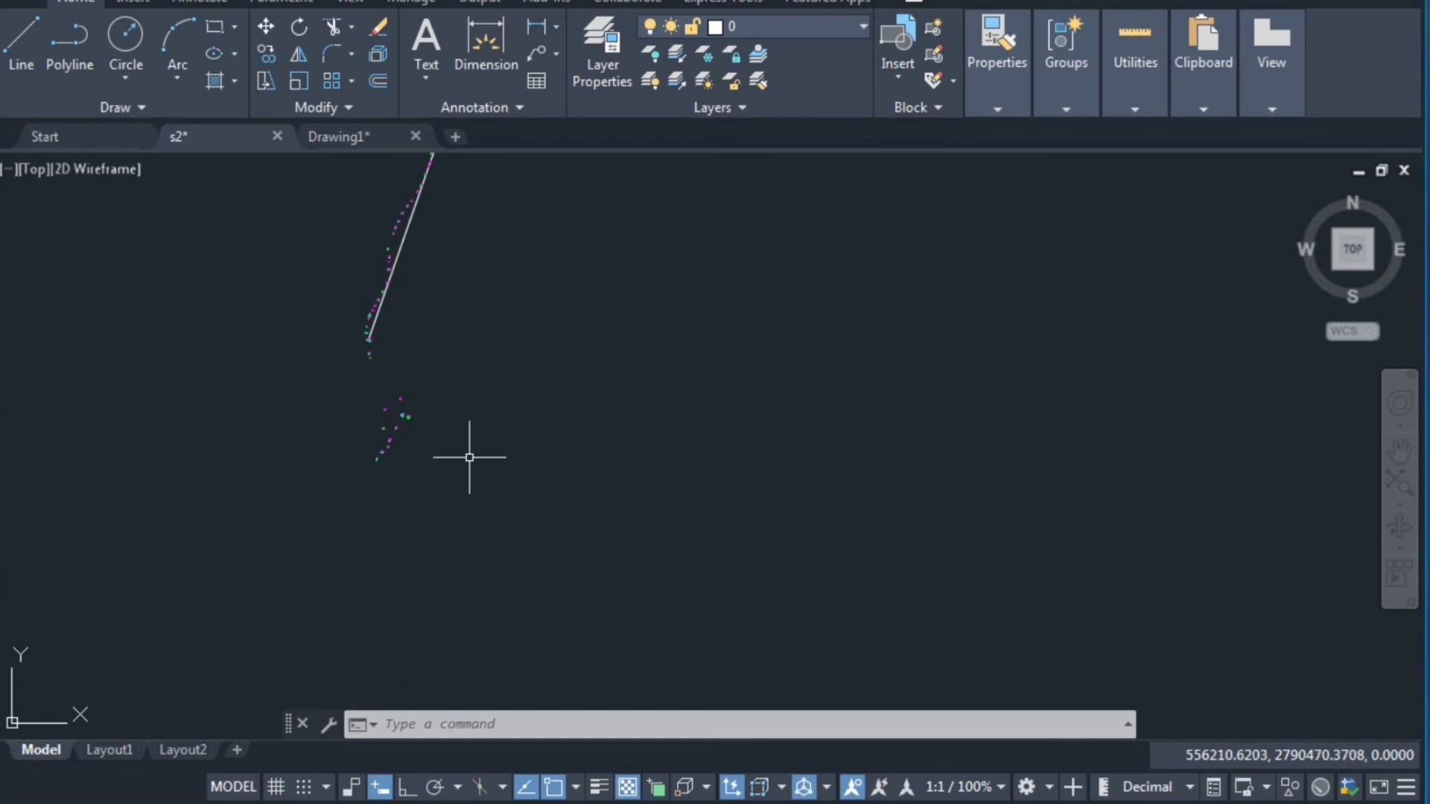
pyautogui.scroll(-3, 454, 465)
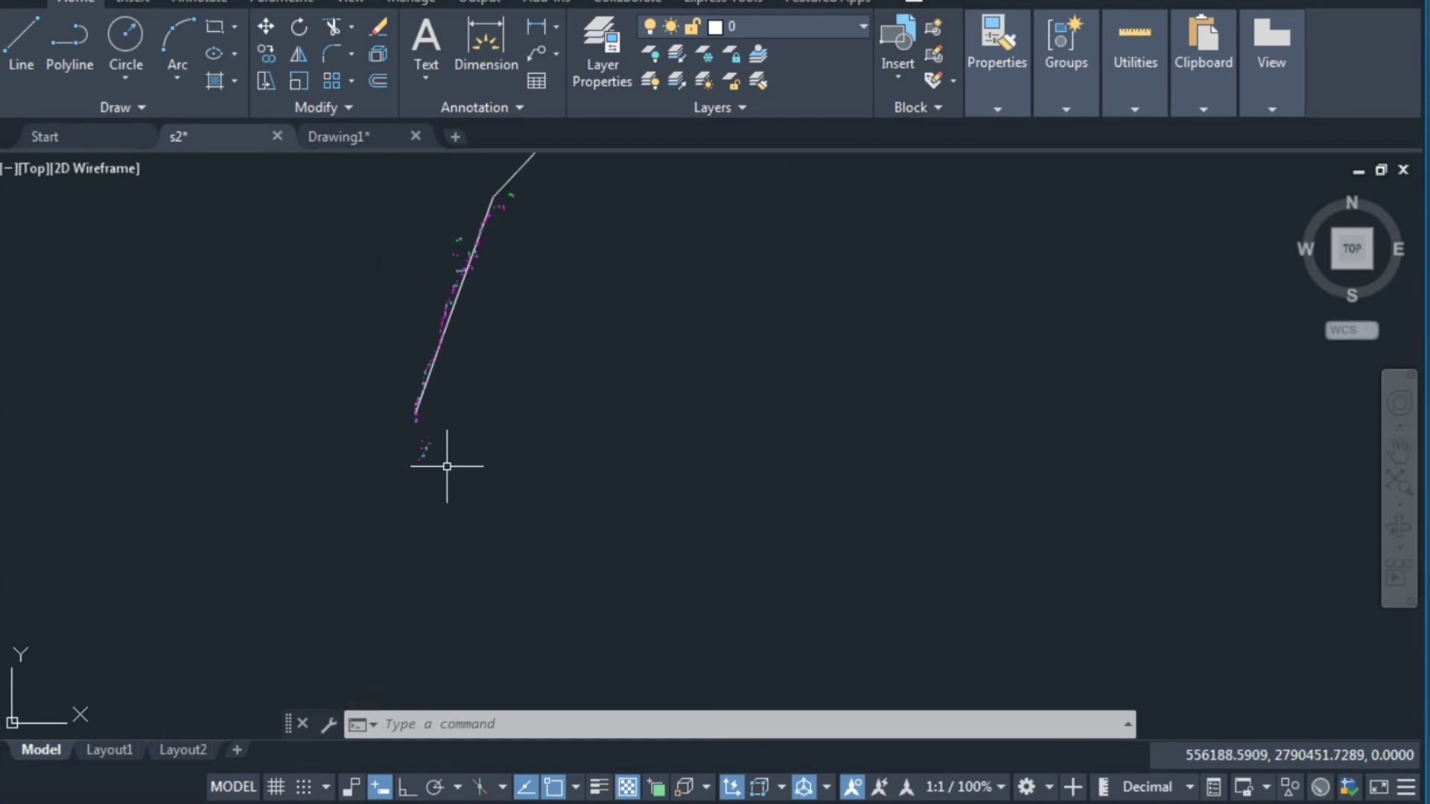
pyautogui.click(339, 137)
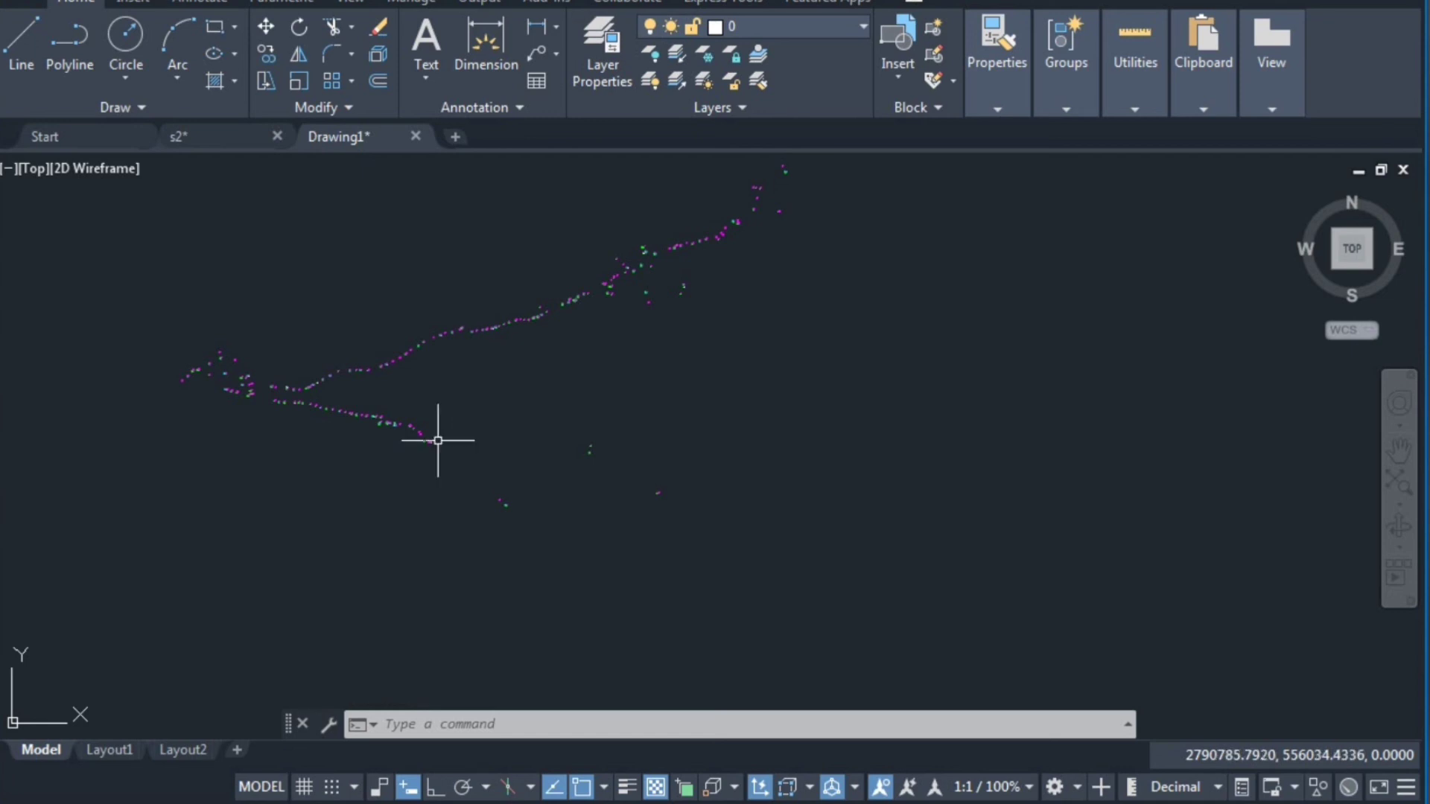
pyautogui.scroll(3, 428, 439)
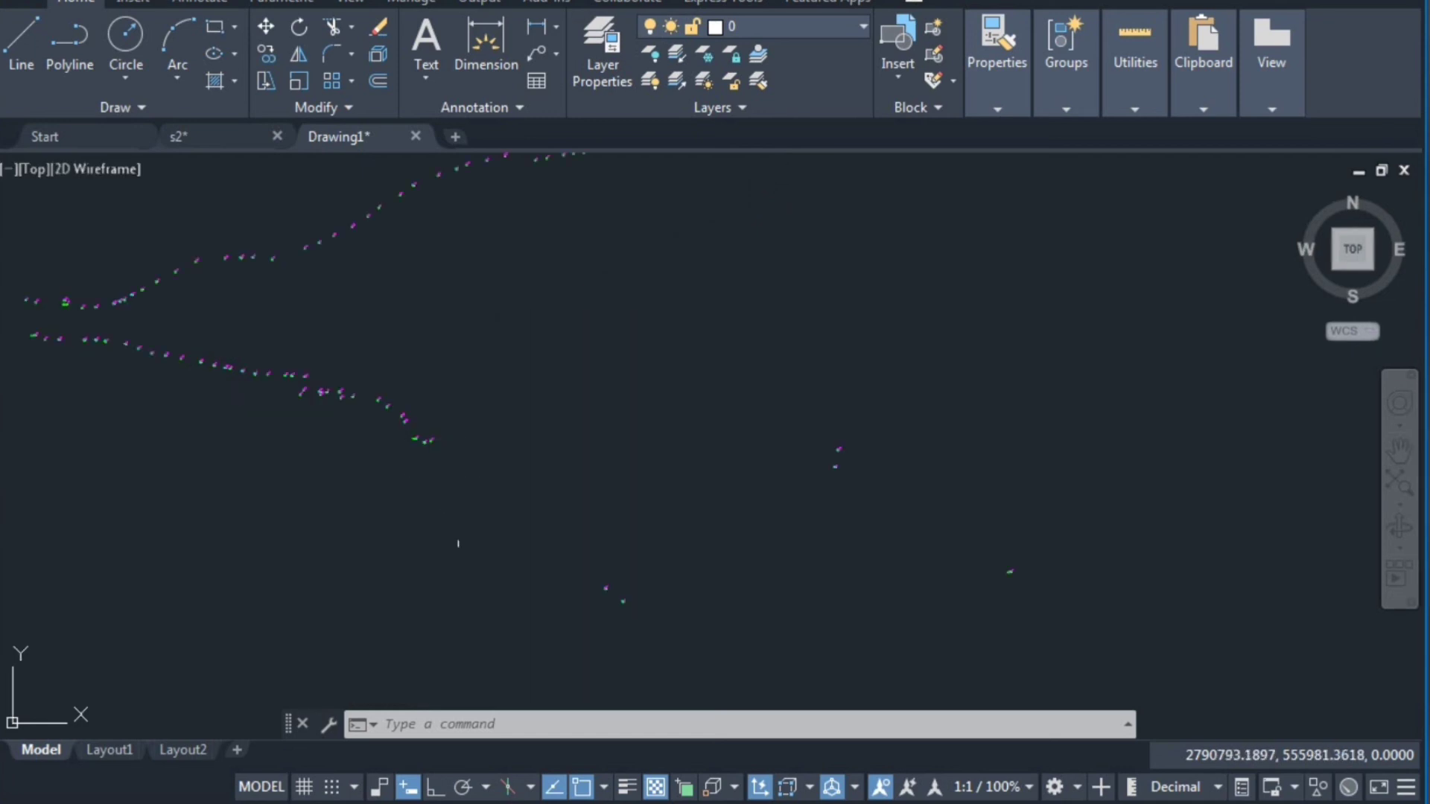
pyautogui.scroll(3, 439, 456)
pyautogui.scroll(4, 432, 438)
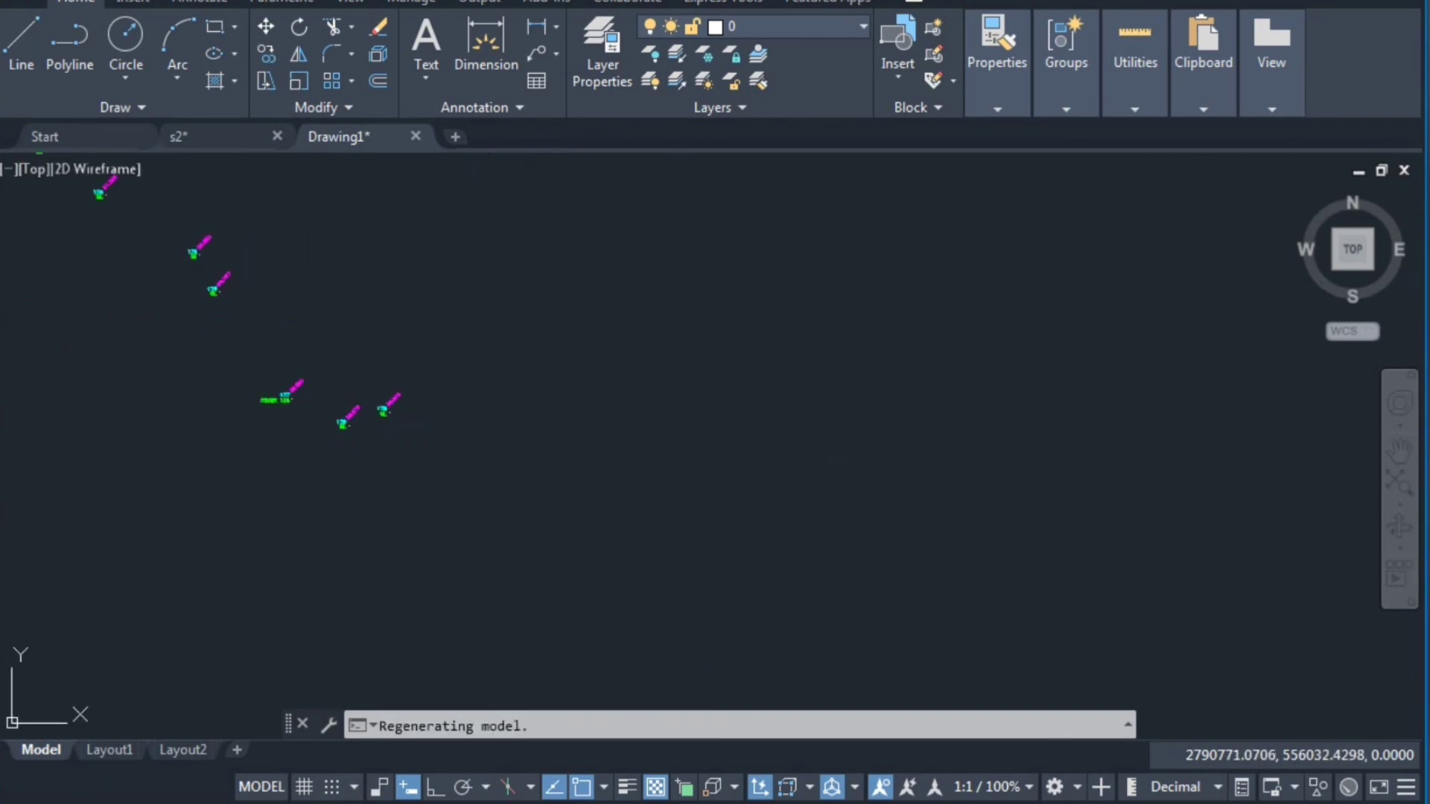
pyautogui.scroll(3, 287, 399)
pyautogui.scroll(2, 301, 356)
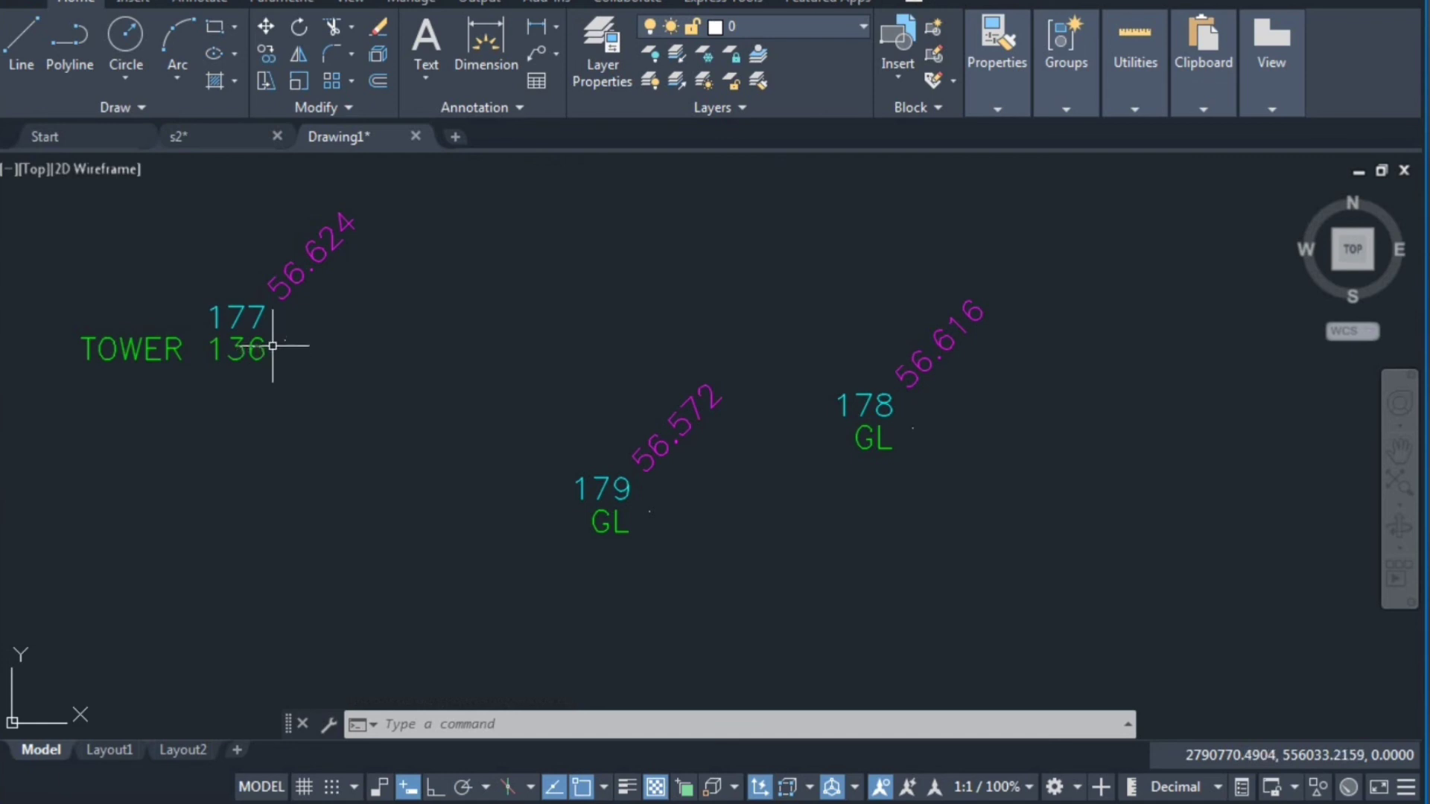
pyautogui.scroll(-3, 270, 342)
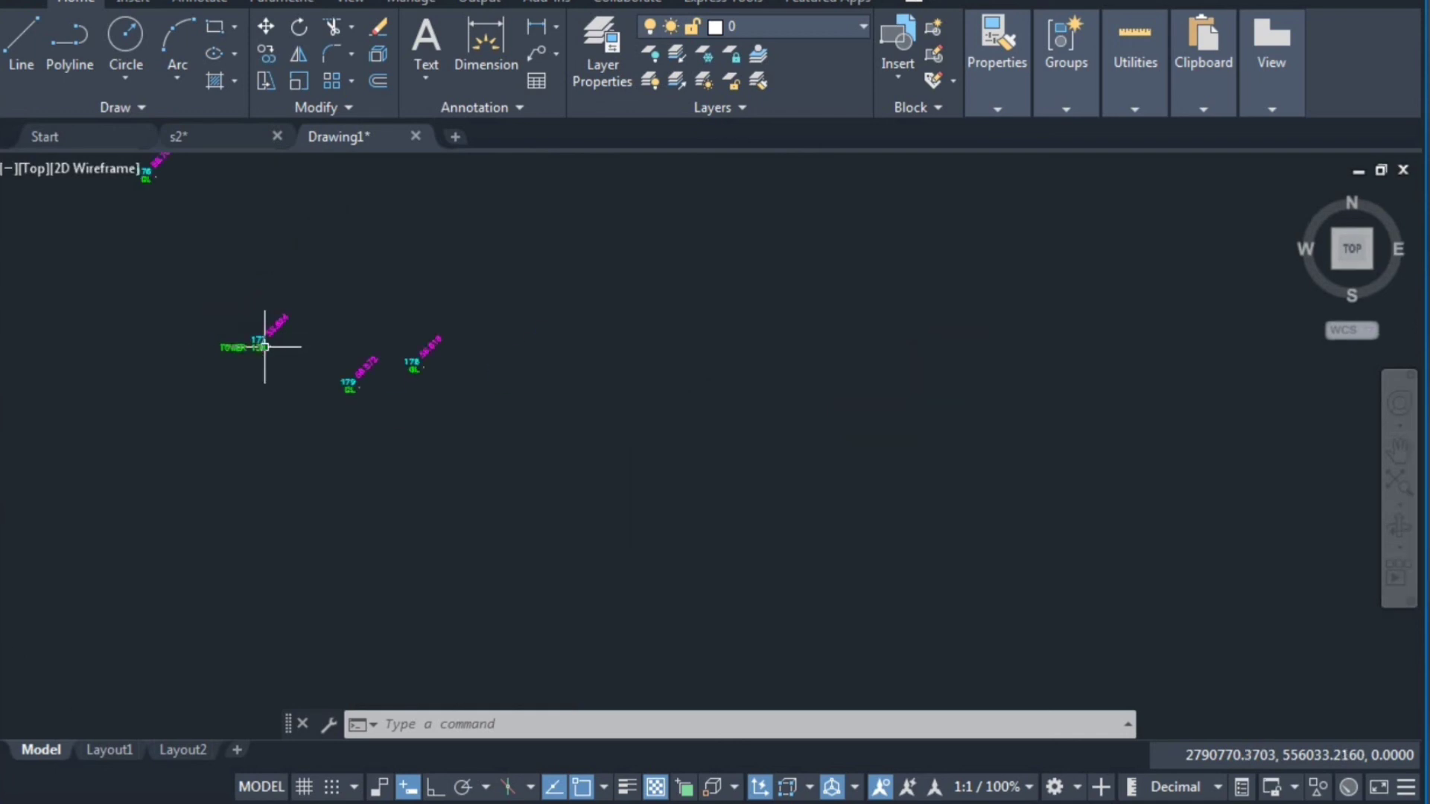
pyautogui.scroll(-2, 264, 339)
pyautogui.scroll(-2, 204, 287)
pyautogui.scroll(-2, 201, 288)
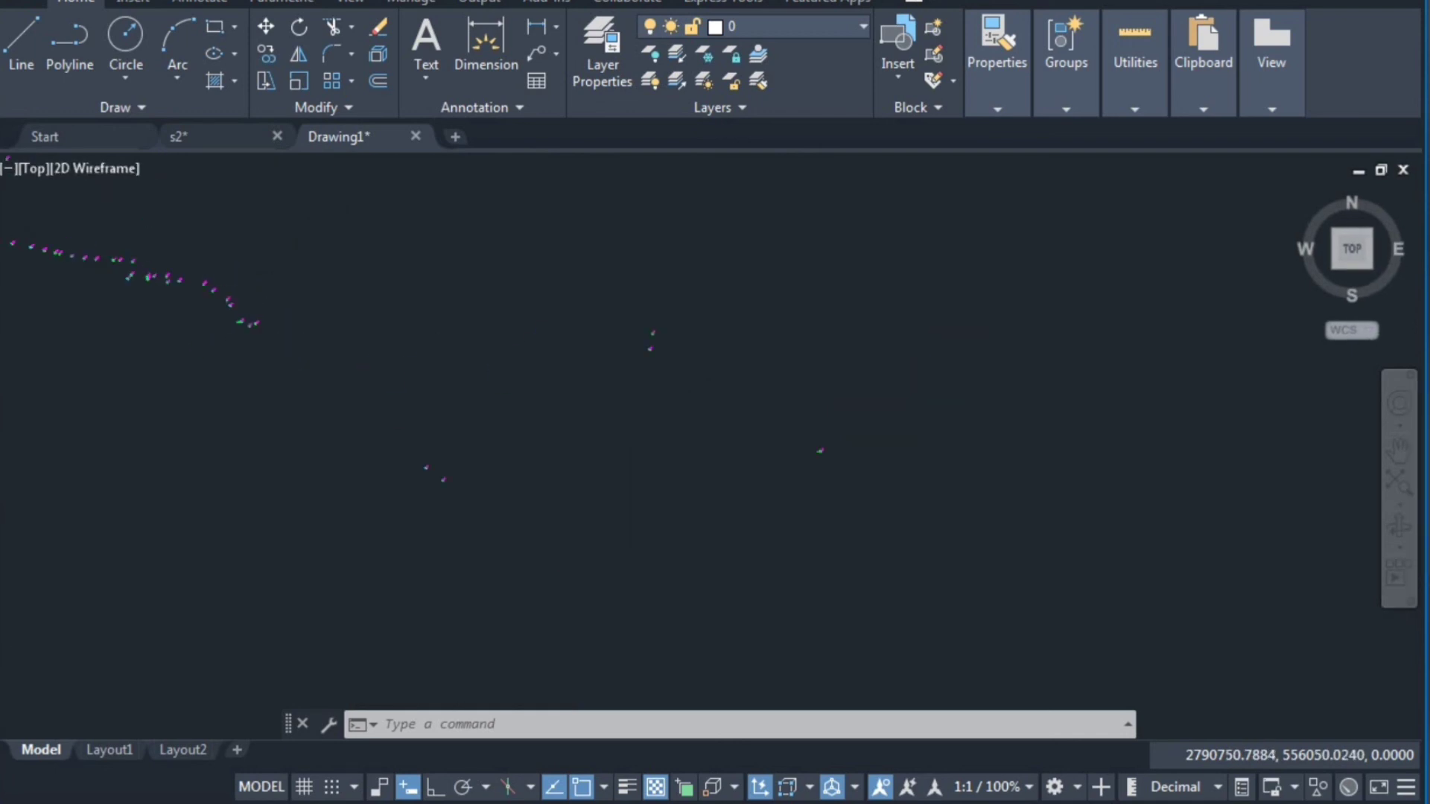
pyautogui.scroll(-2, 198, 287)
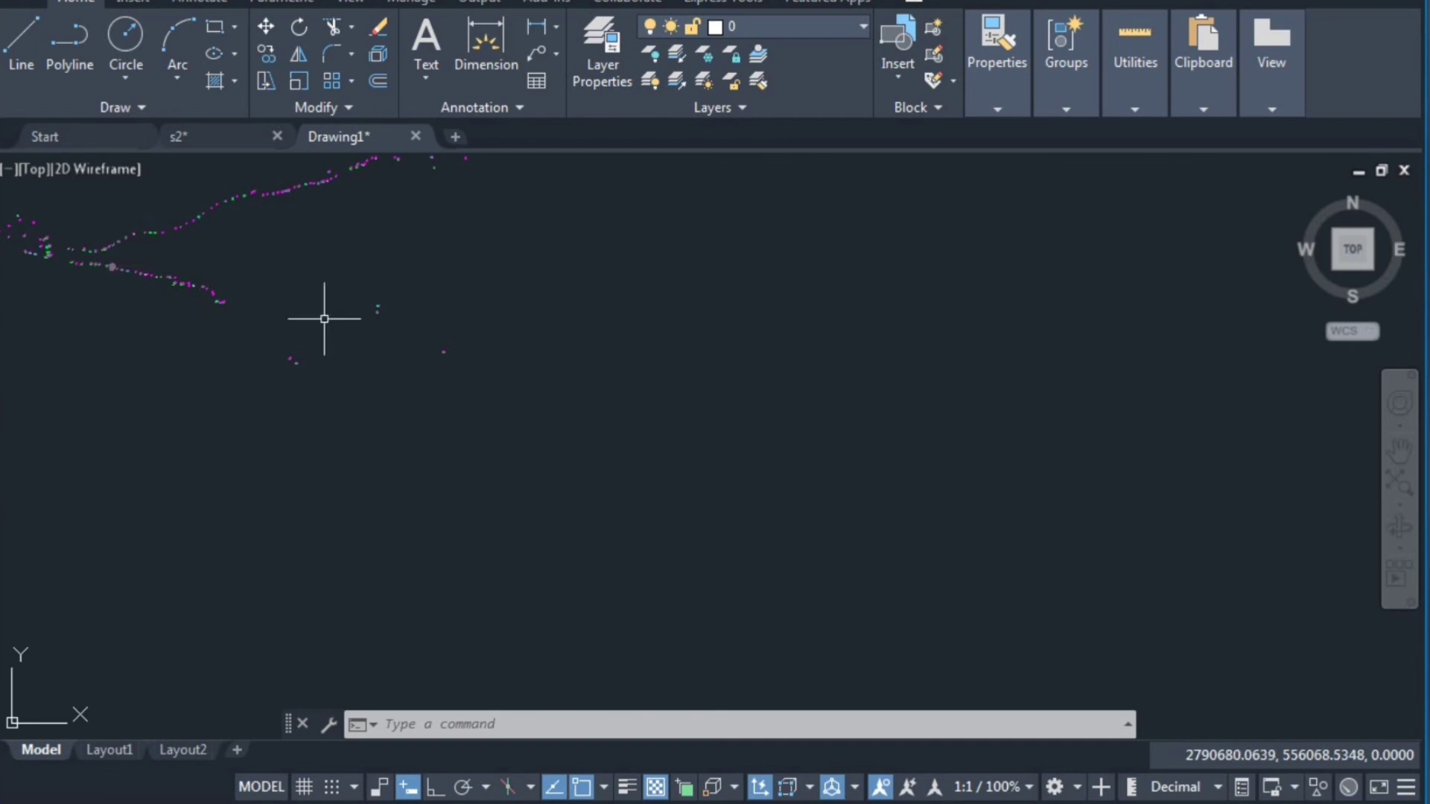
pyautogui.moveTo(141, 348); pyautogui.dragTo(517, 466, button='middle')
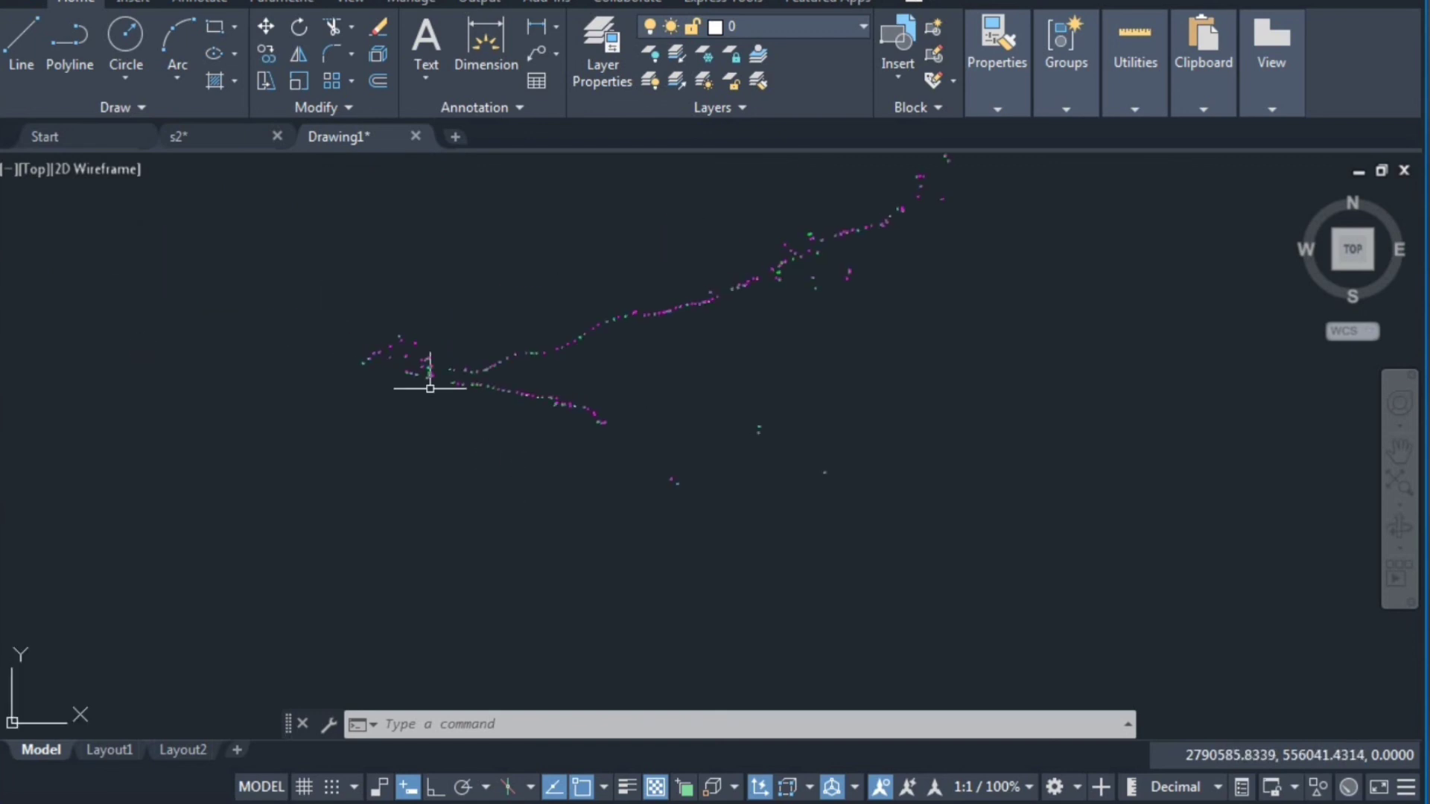
pyautogui.scroll(3, 403, 346)
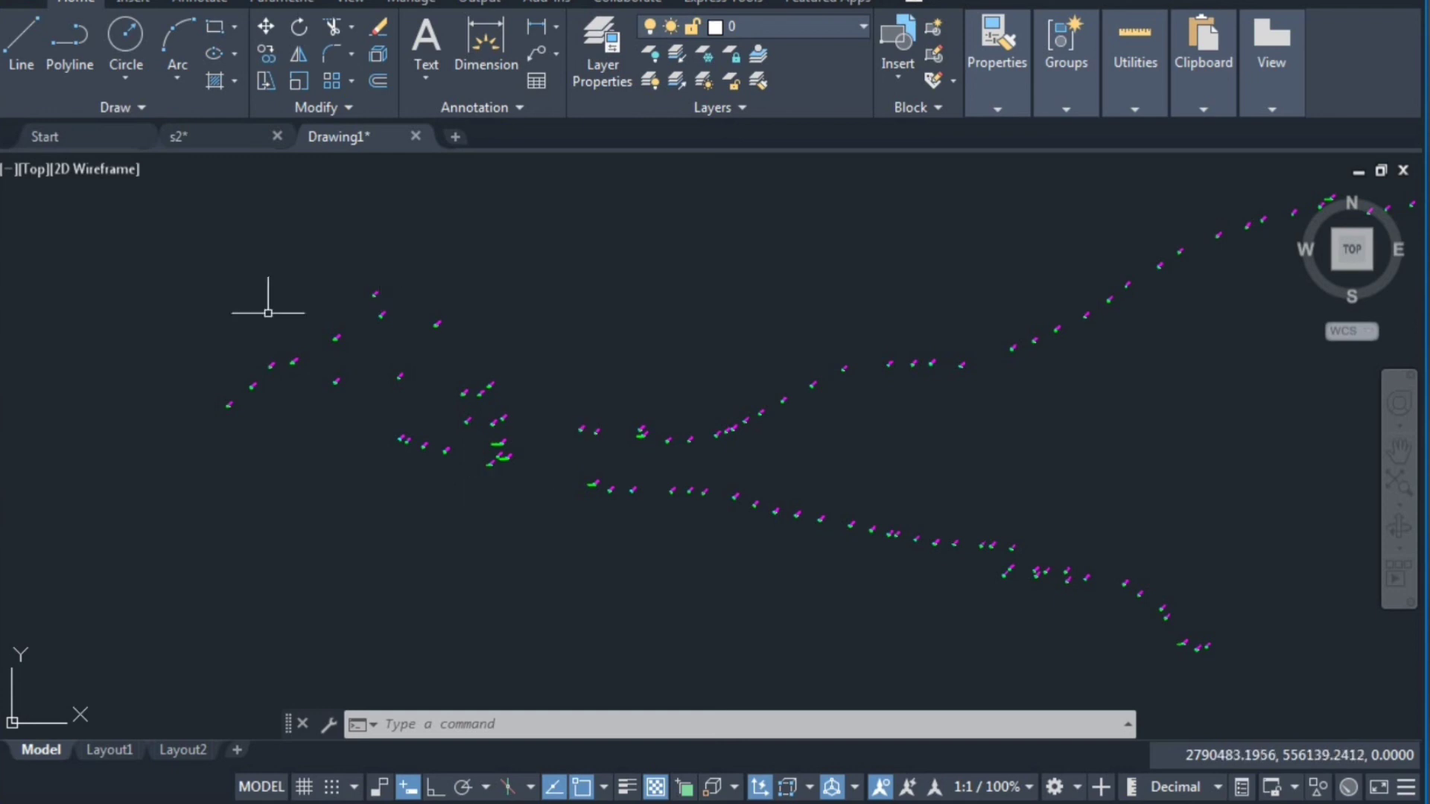
pyautogui.scroll(-2, 479, 489)
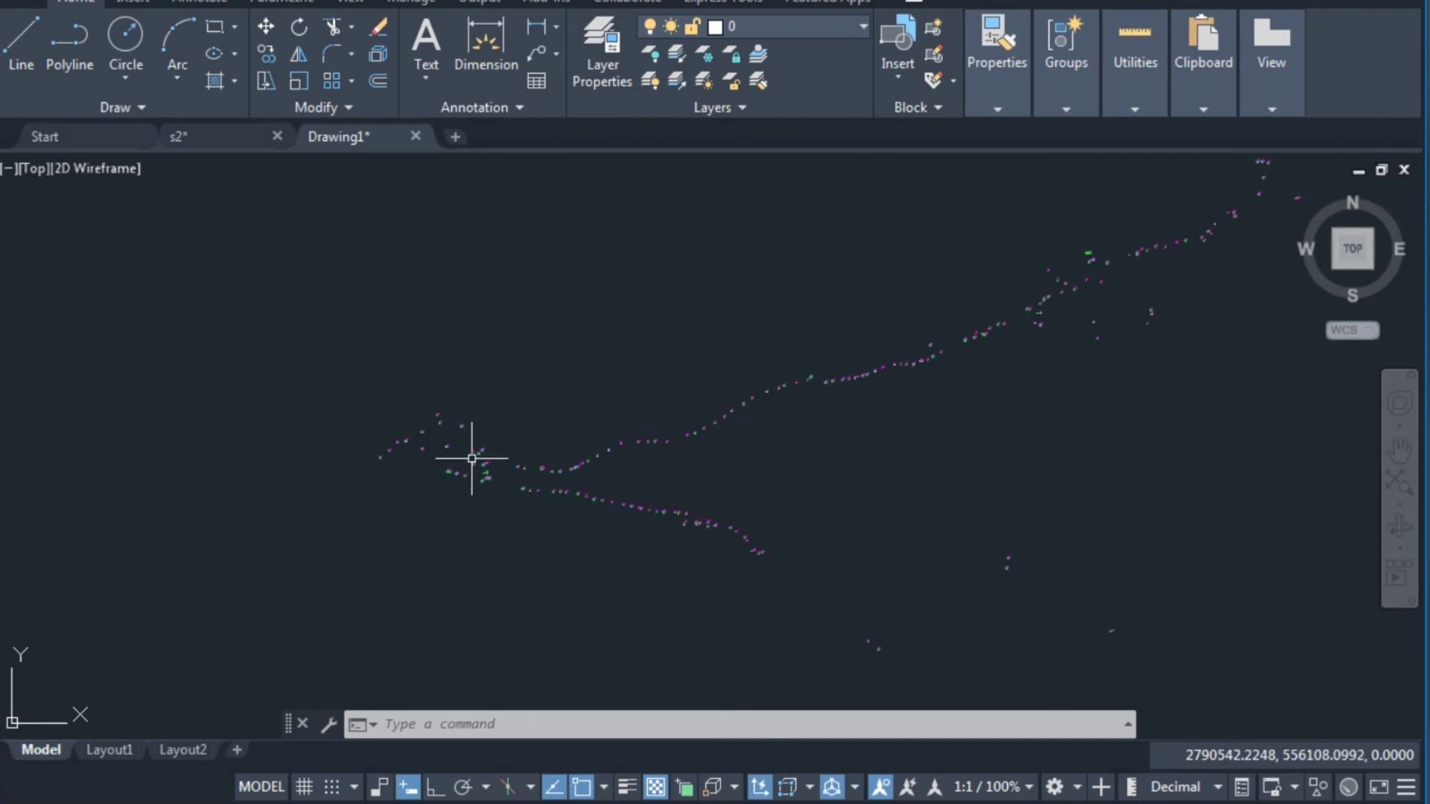
pyautogui.scroll(5, 473, 458)
pyautogui.scroll(3, 899, 530)
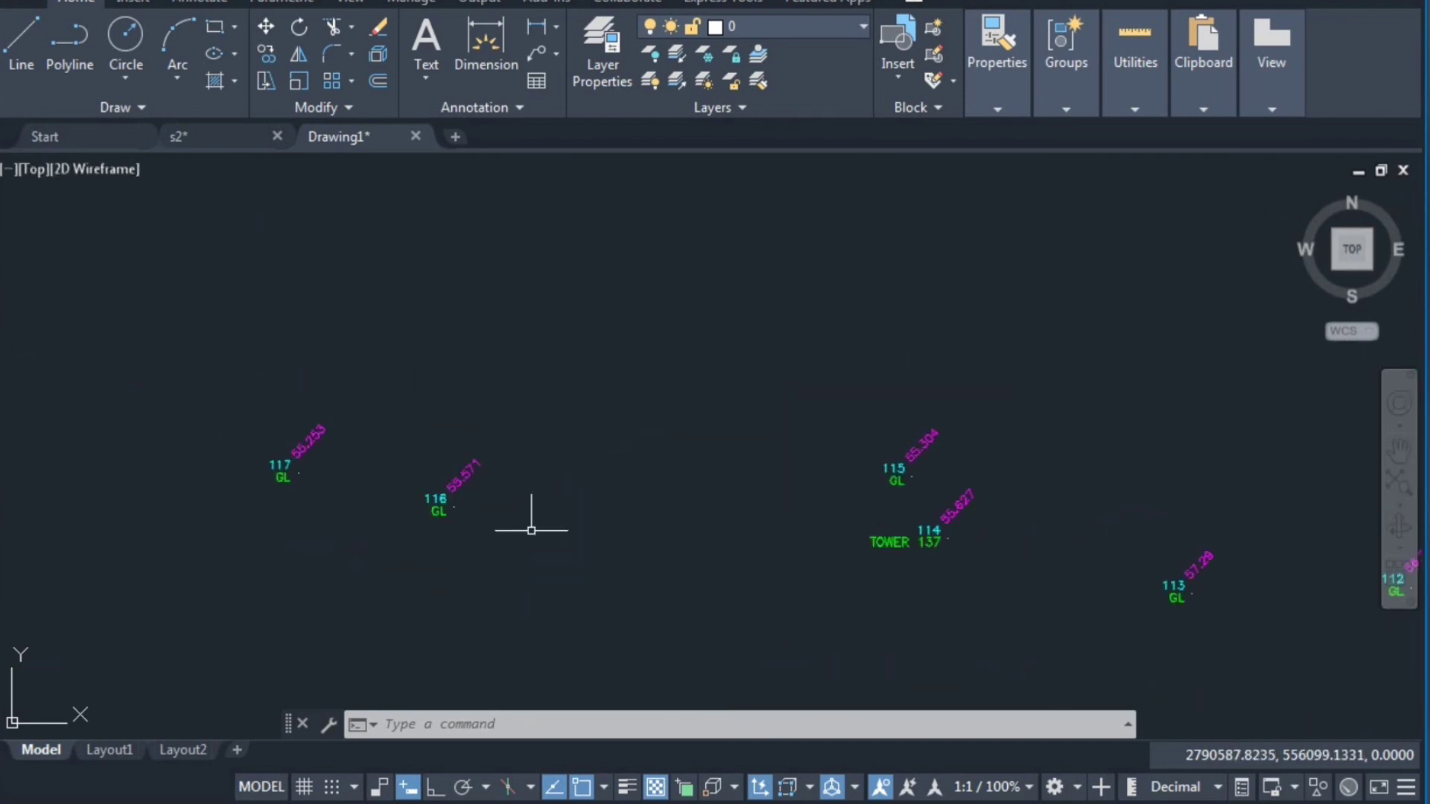
pyautogui.scroll(-2, 361, 492)
pyautogui.scroll(-4, 349, 485)
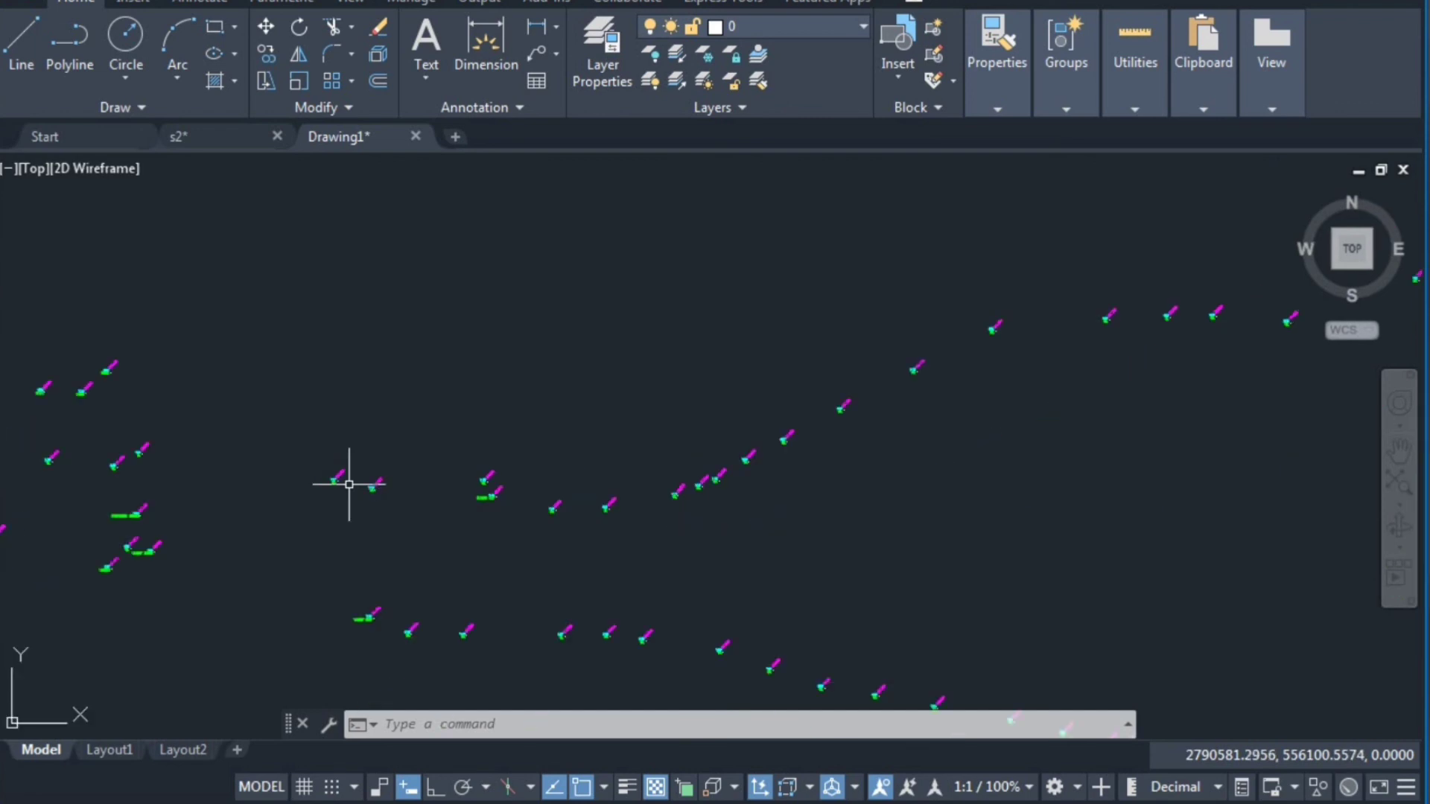
pyautogui.scroll(-2, 475, 483)
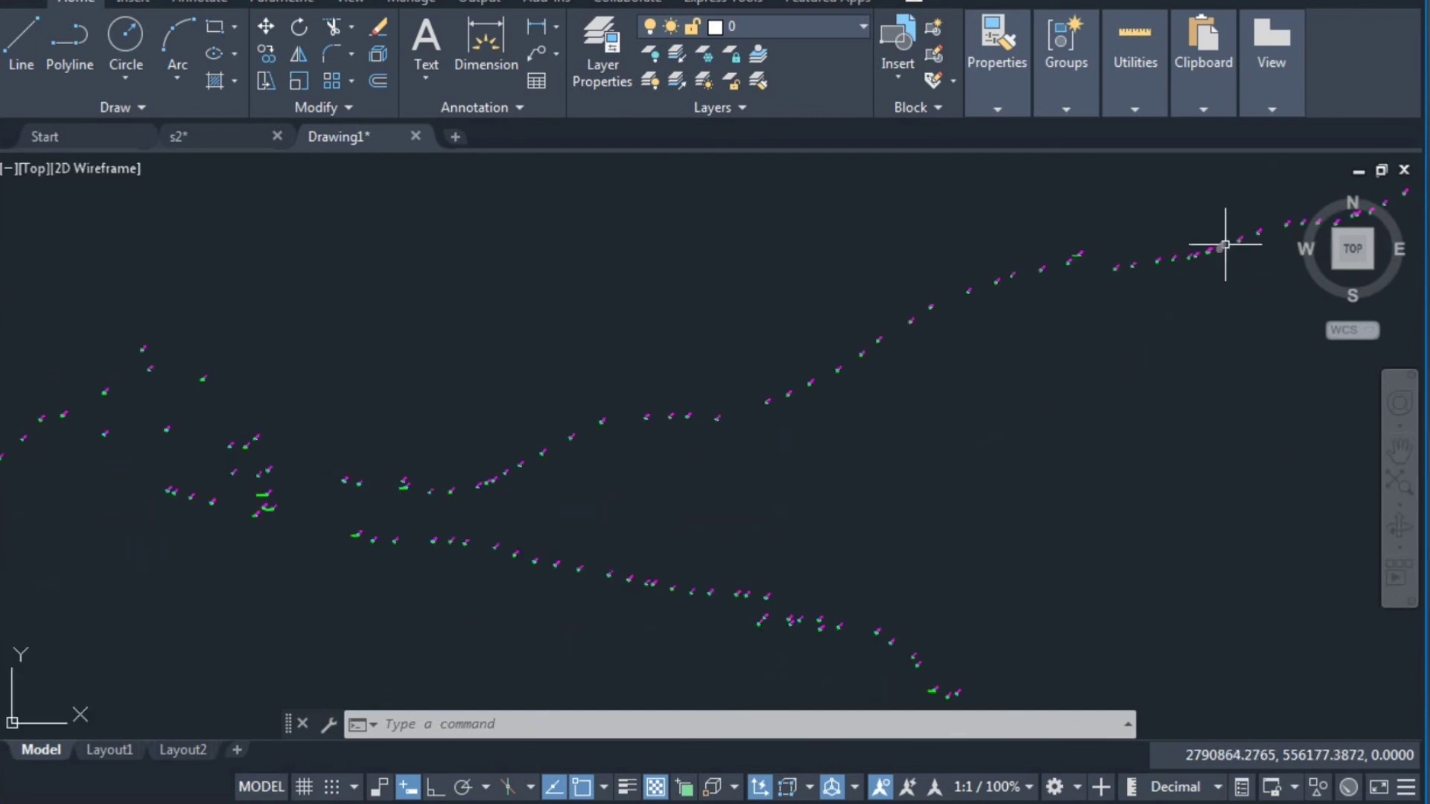